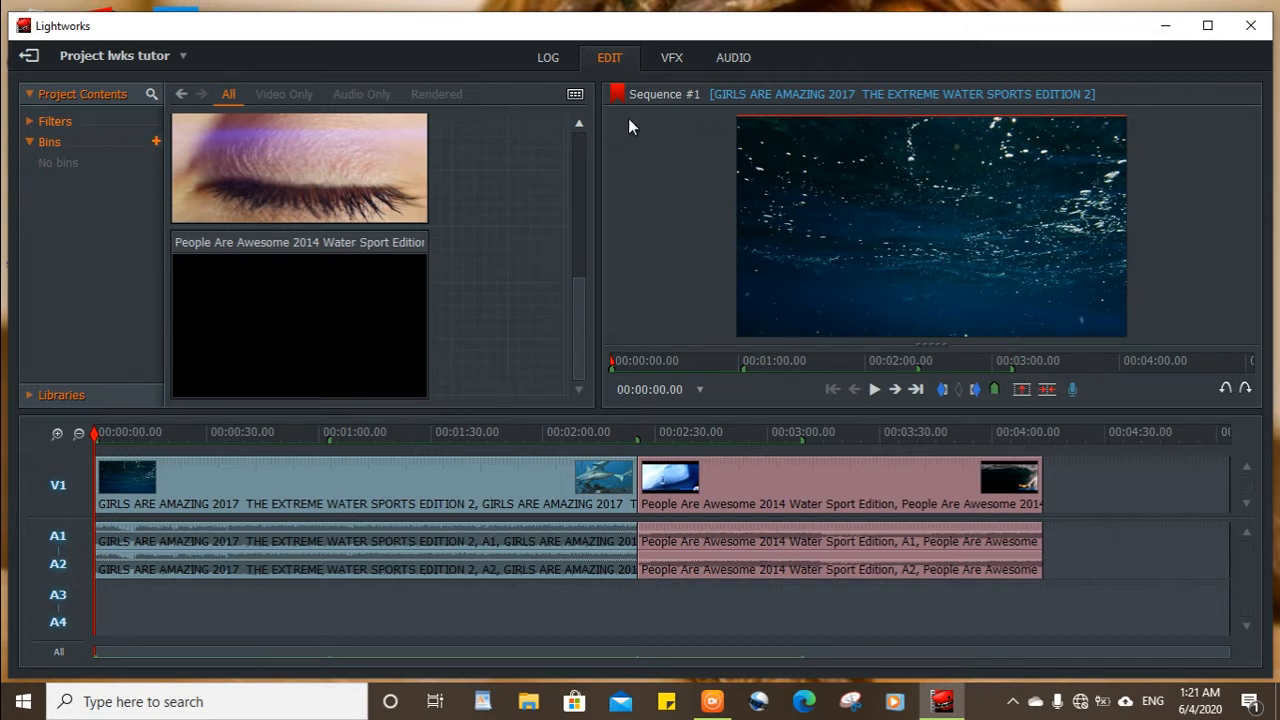
Compare the logging view with the editing view, finishing in the editing view.
click(552, 56)
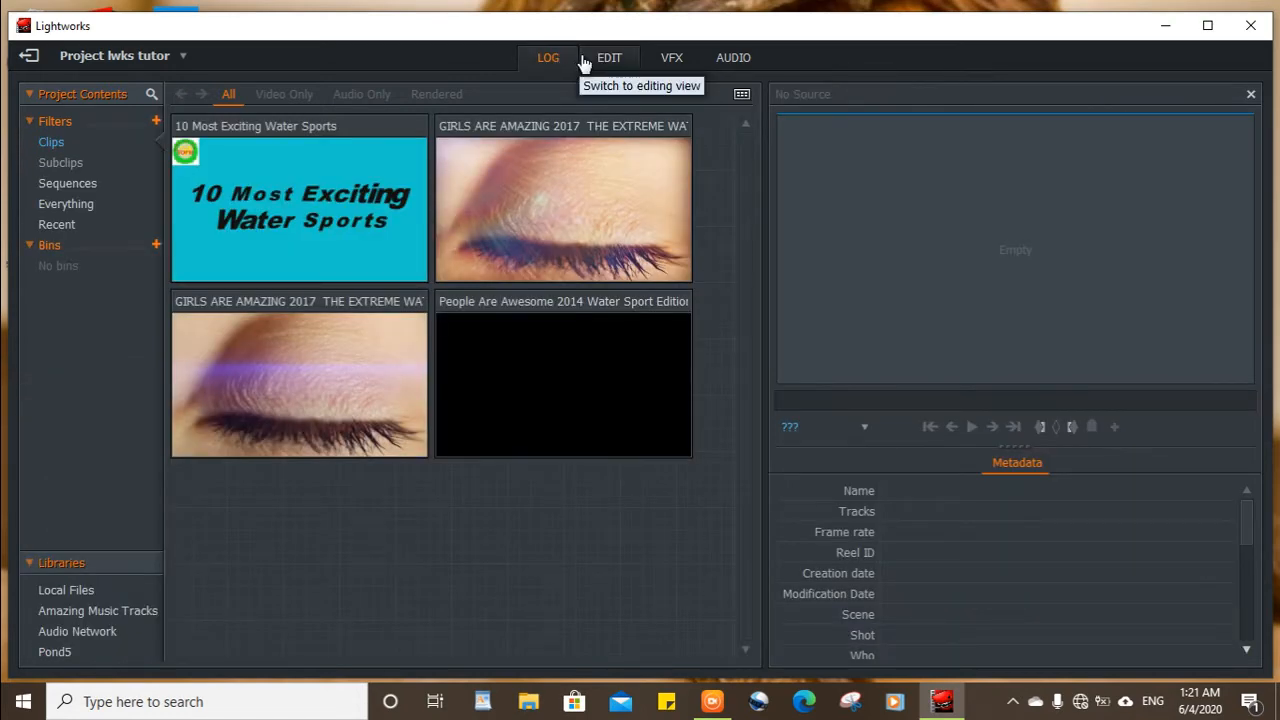
click(582, 57)
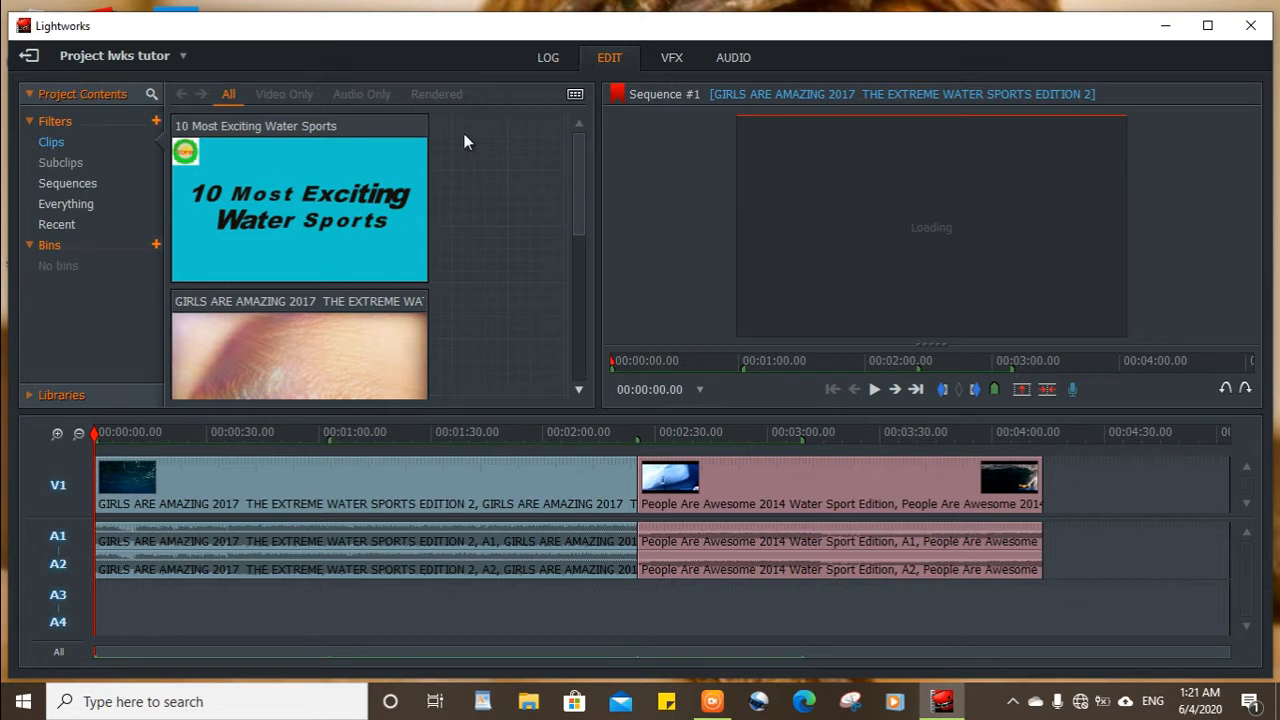
click(532, 69)
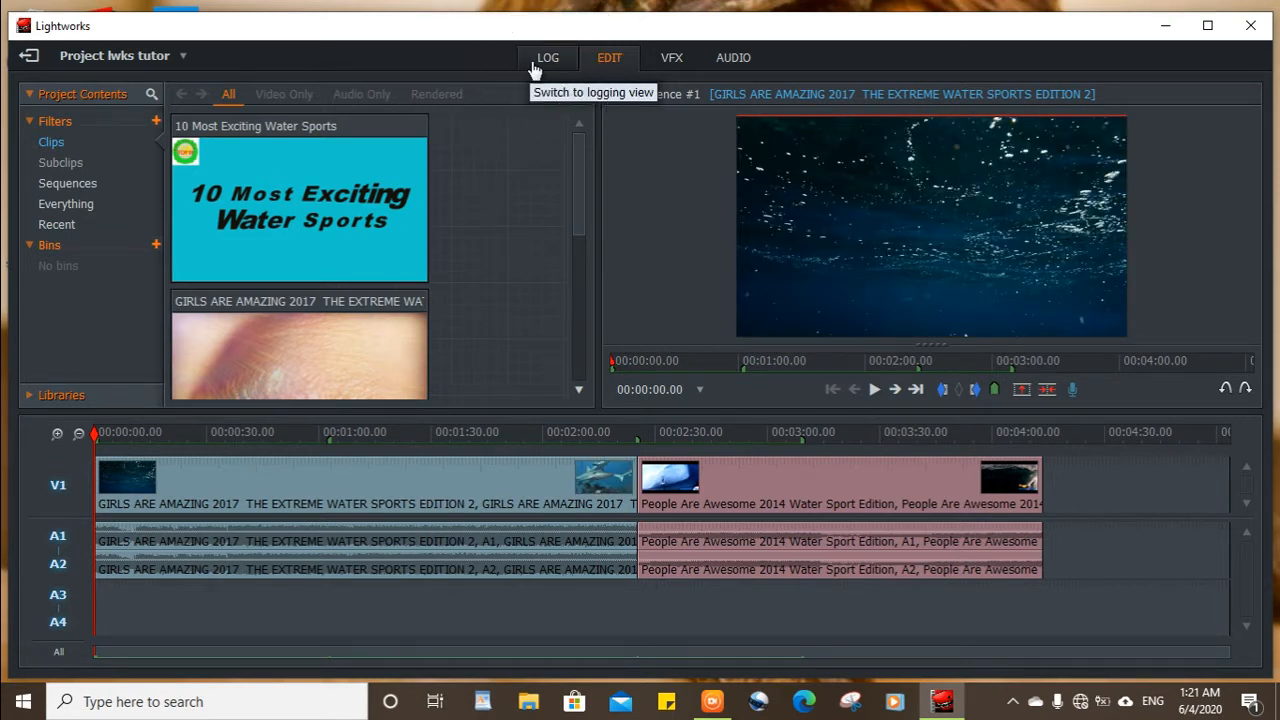
click(613, 68)
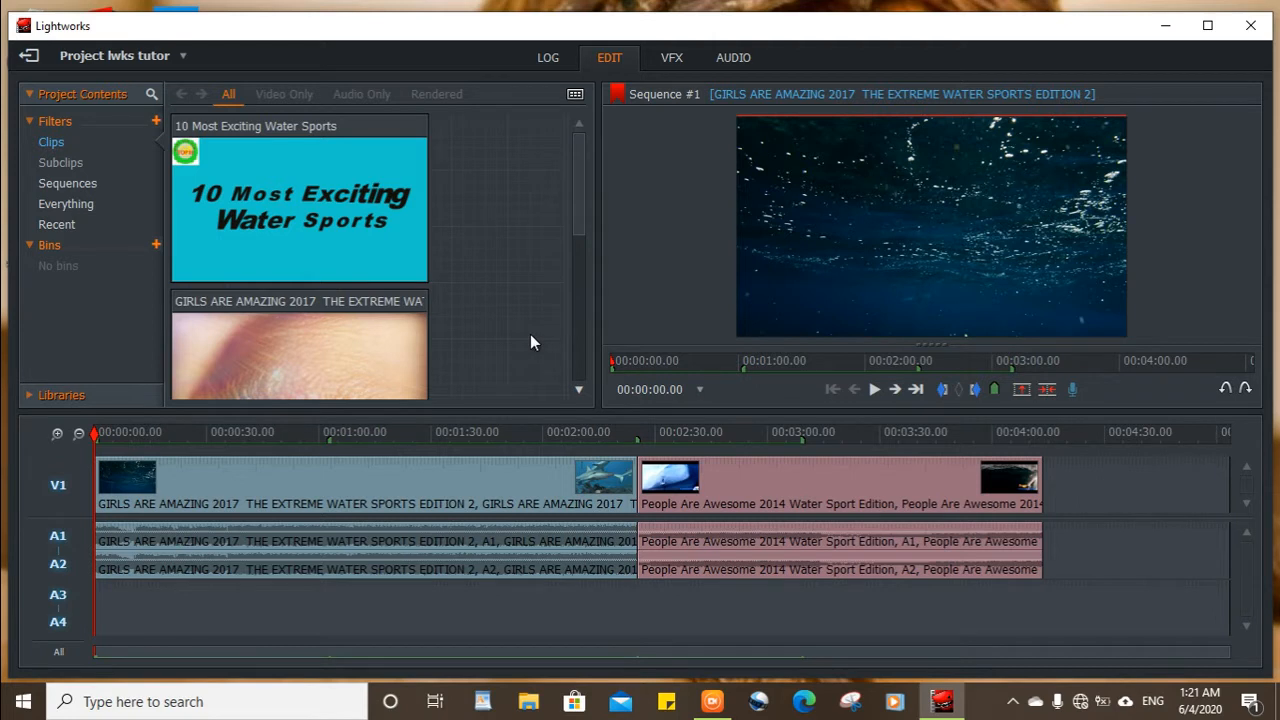
click(679, 62)
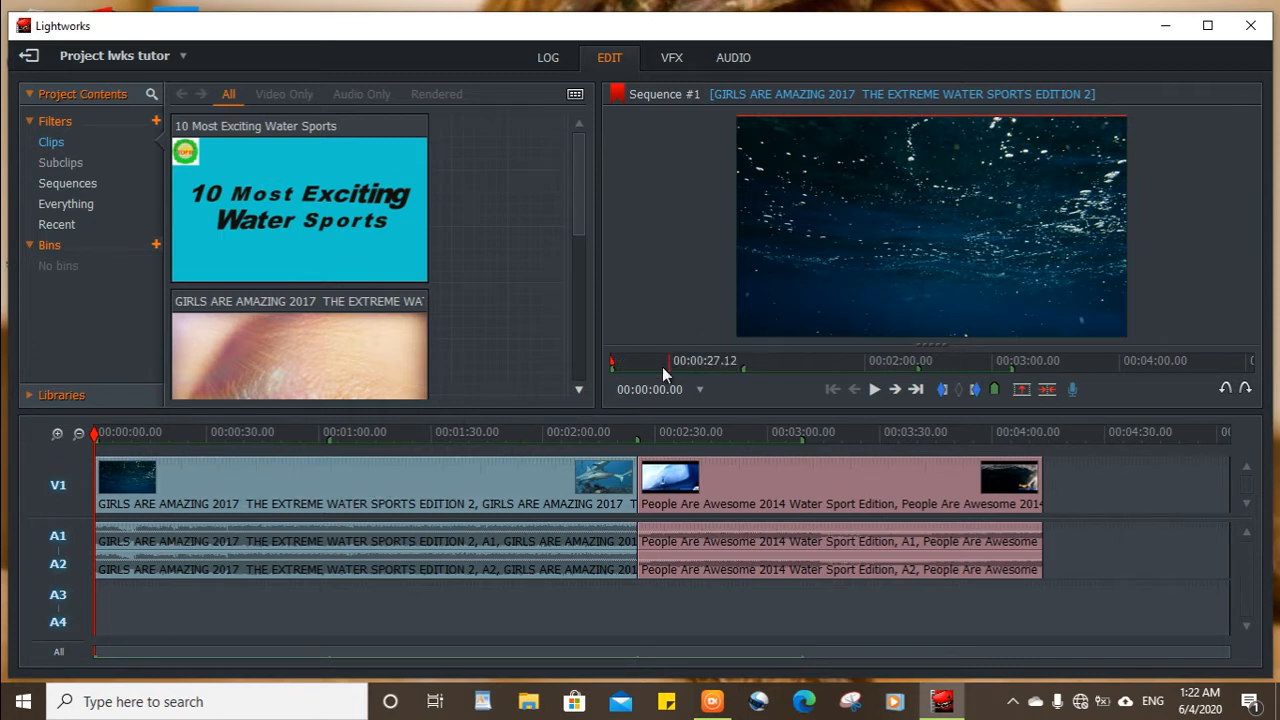
Play the first seconds of the sequence and remove the original audio of the GIRLS ARE AMAZING 2017 clip from A1 and A2.
click(875, 391)
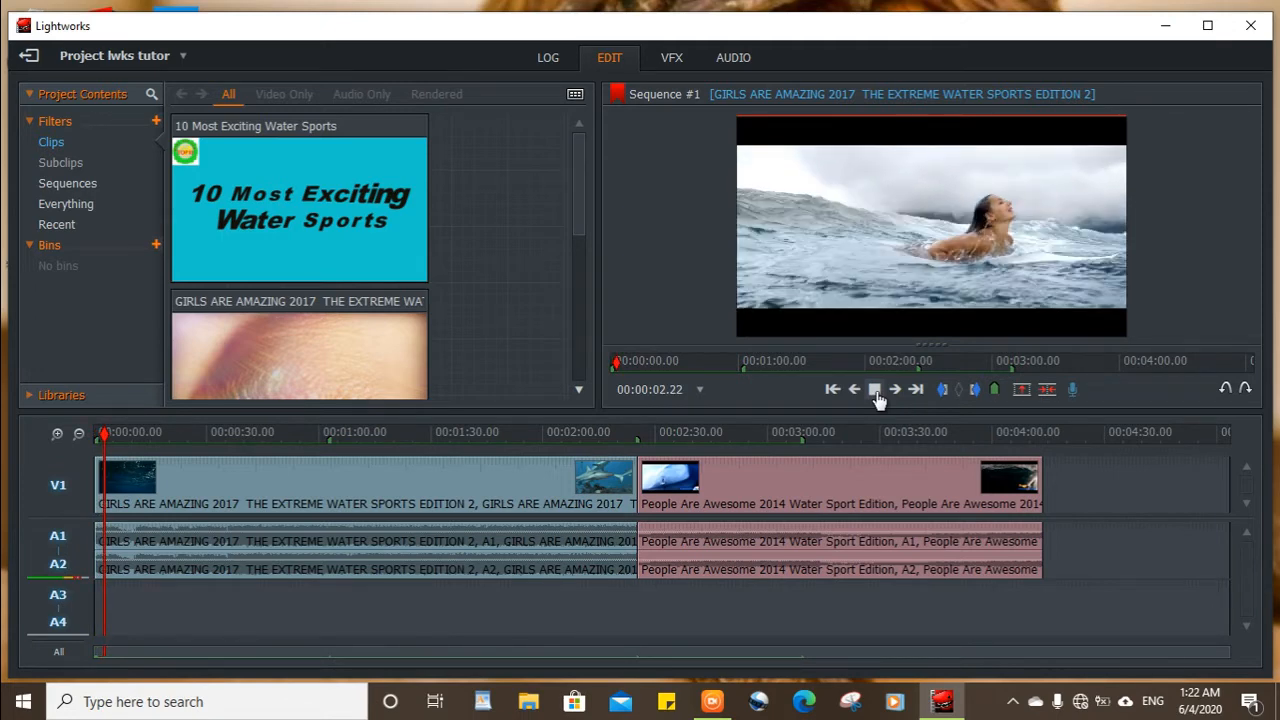
click(876, 392)
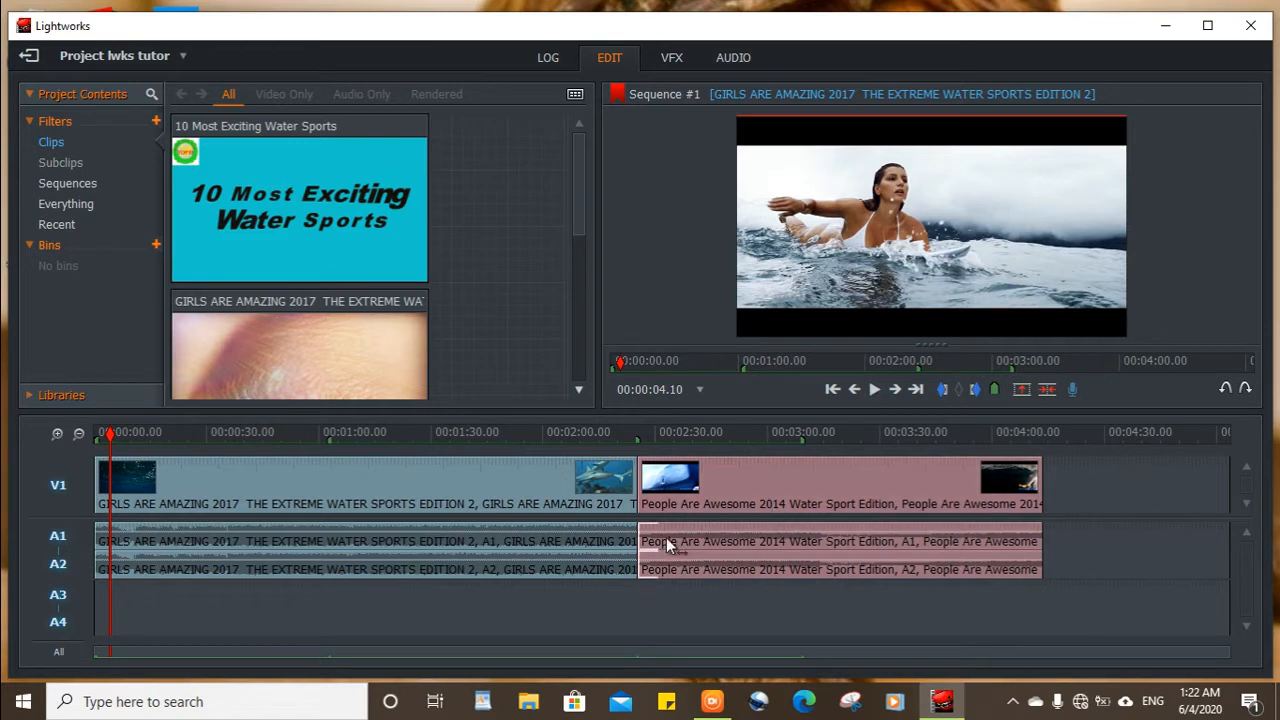
click(637, 525)
click(227, 549)
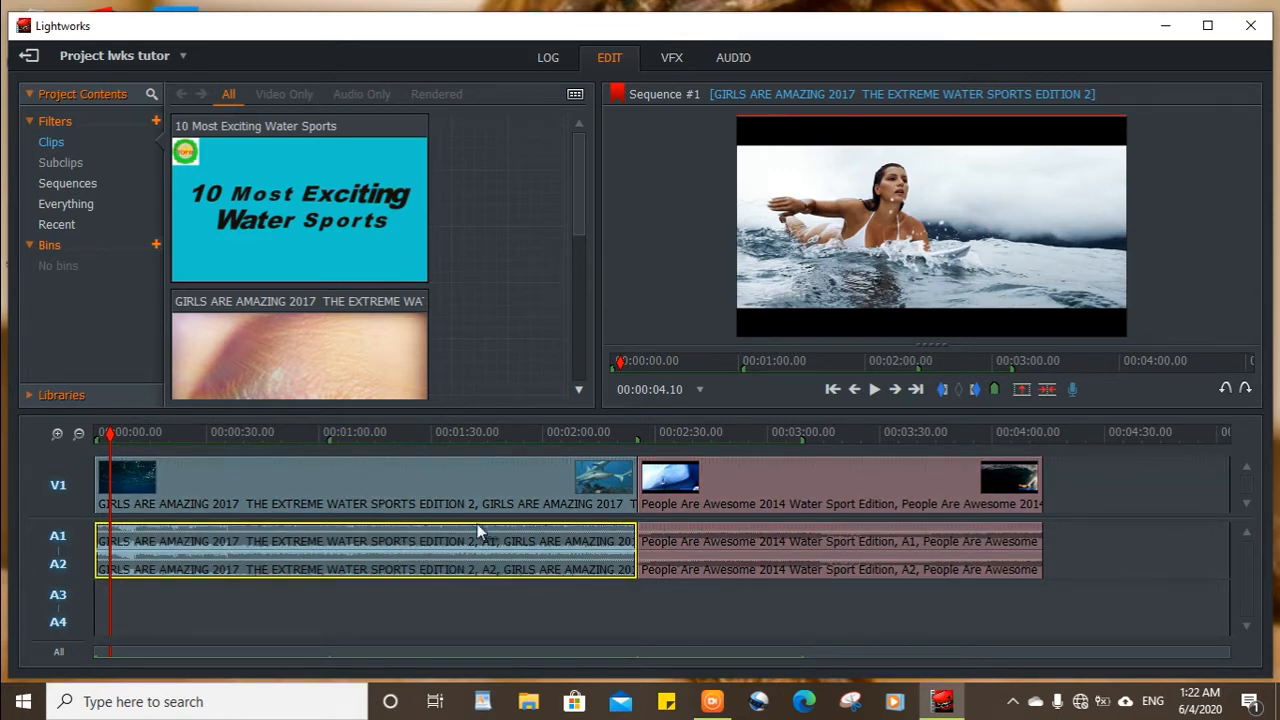
right_click(406, 537)
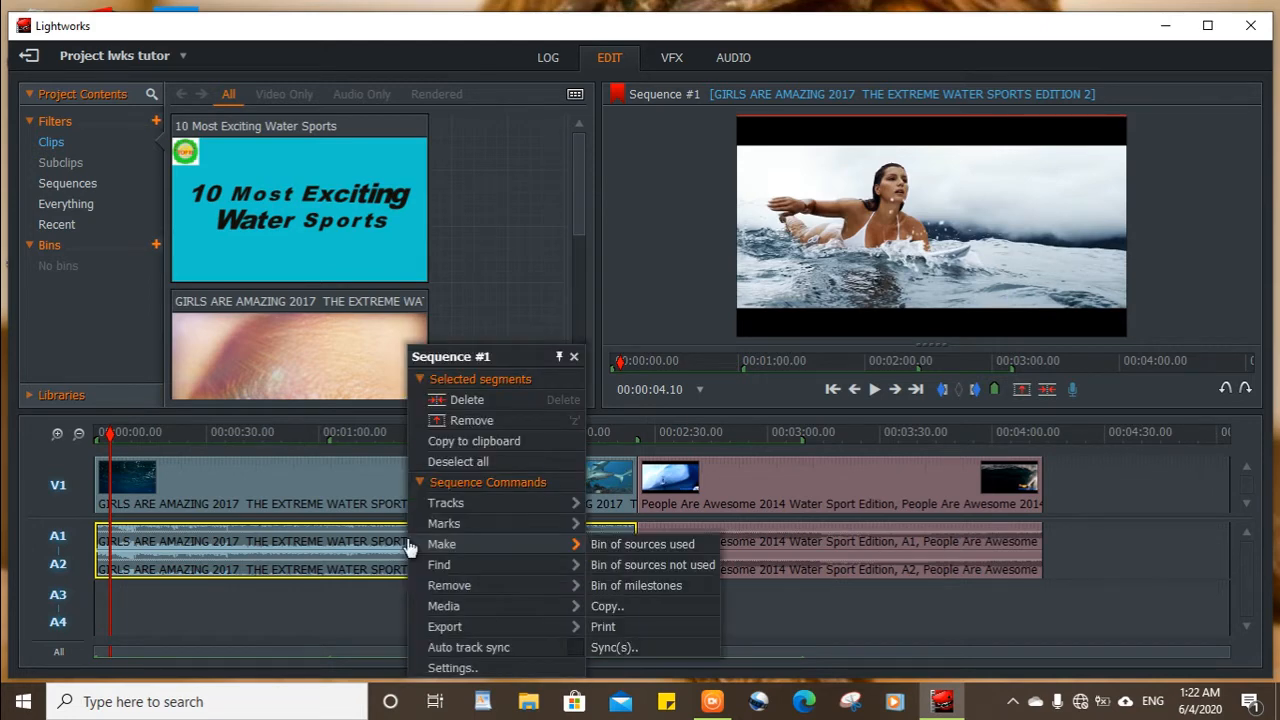
click(472, 421)
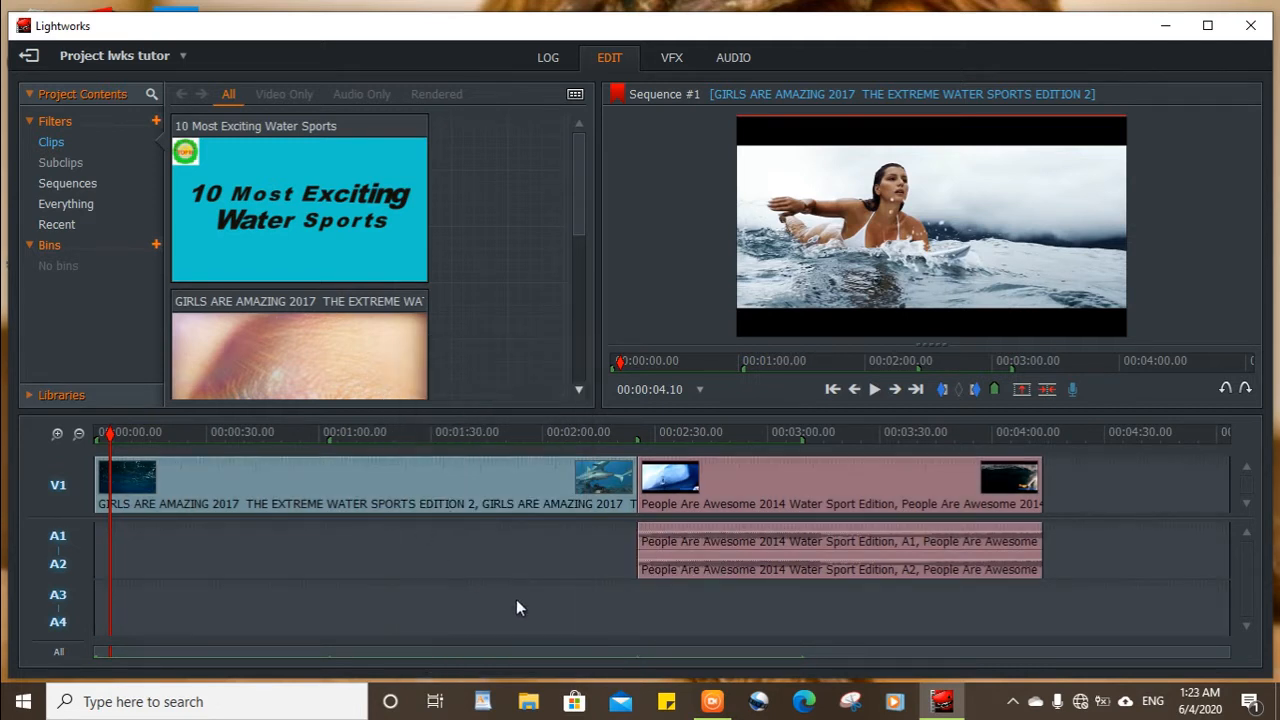
Remove the original audio of the People Are Awesome 2014 clip from A1 and A2 and play the sequence to check it.
click(763, 548)
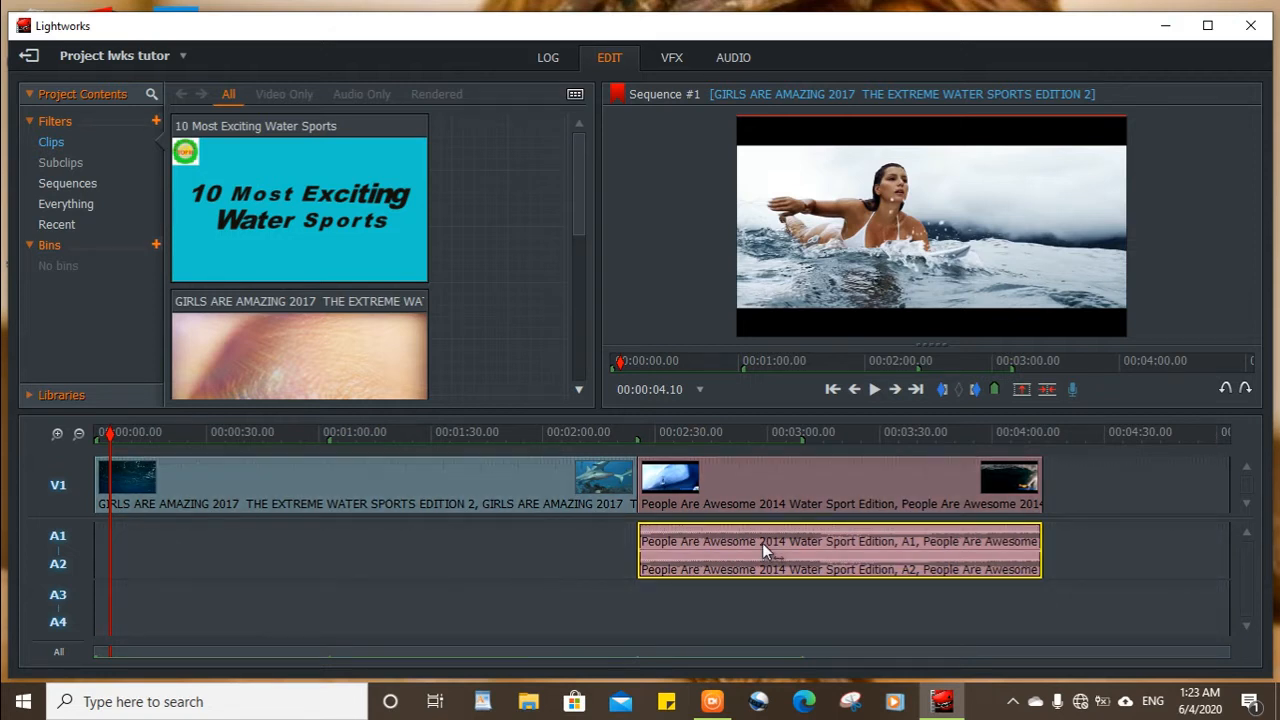
right_click(762, 543)
click(824, 428)
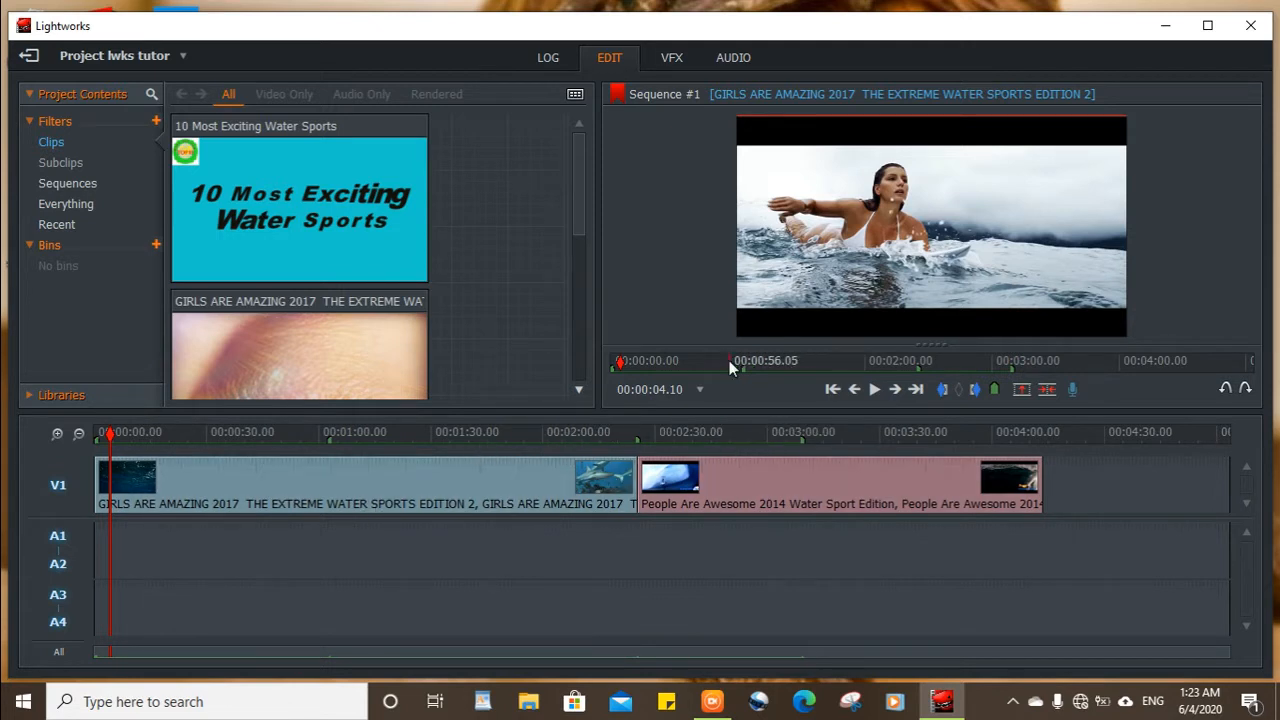
click(875, 390)
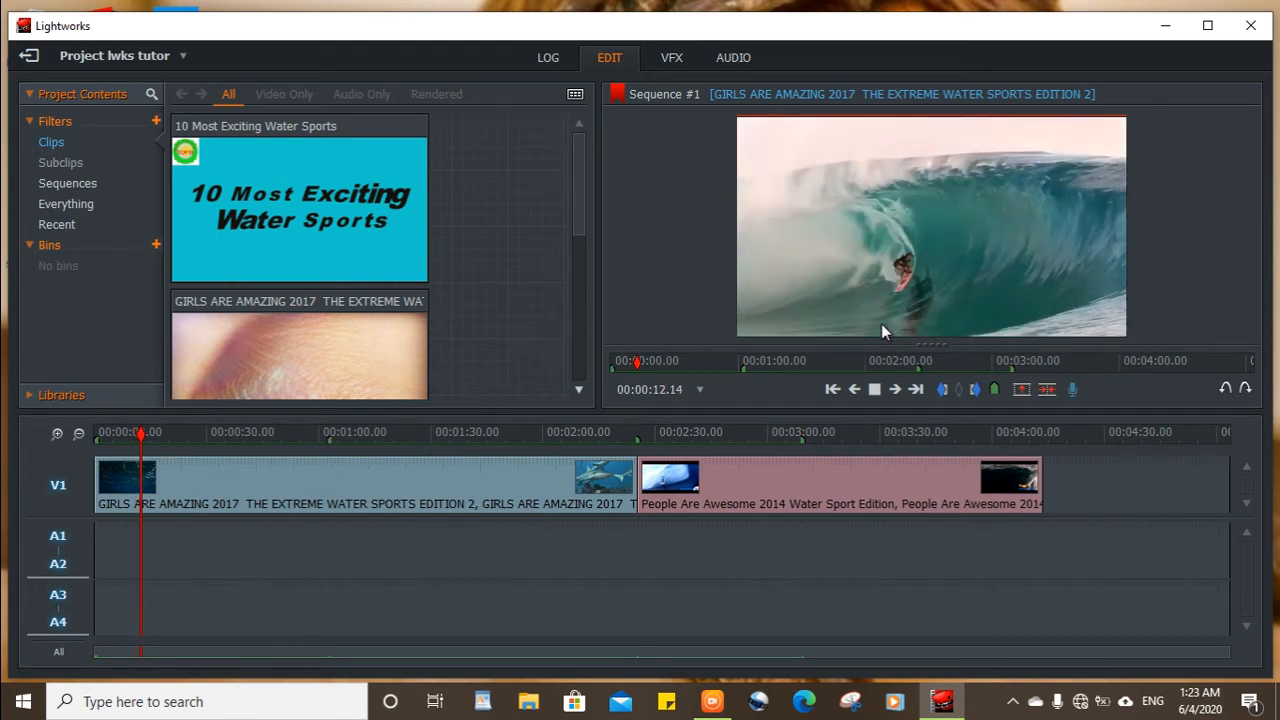
click(876, 391)
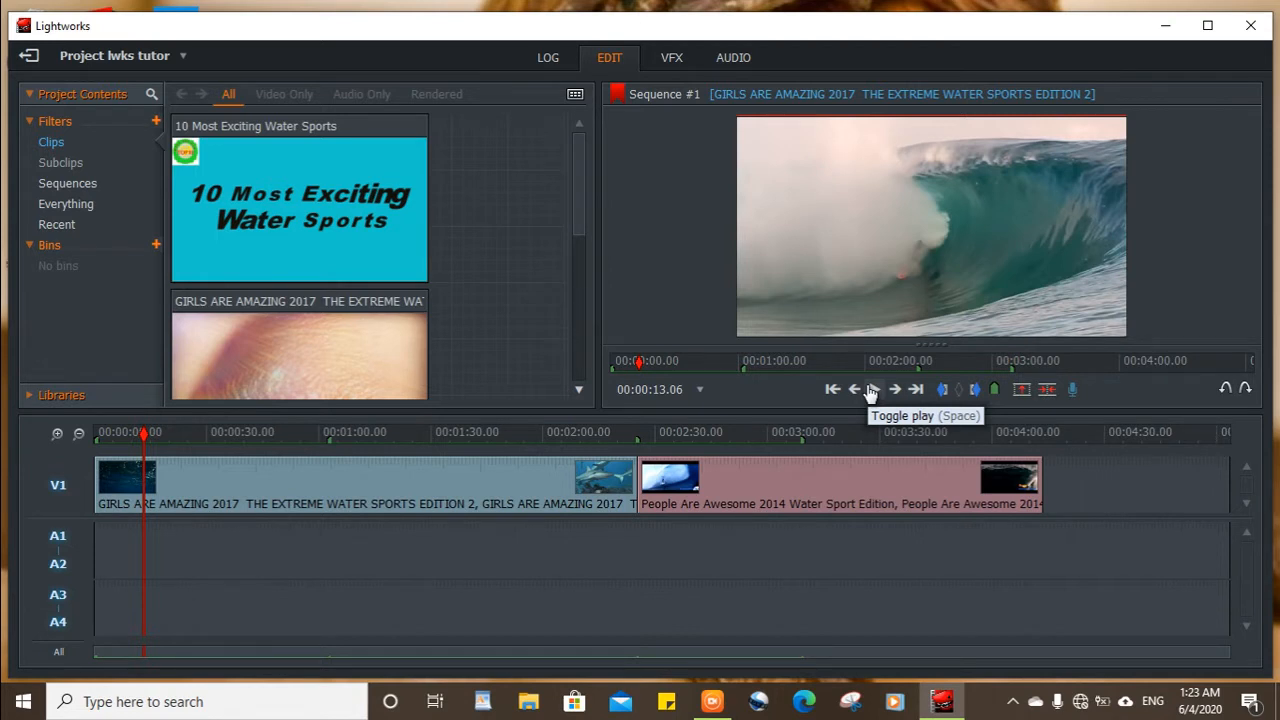
Import the Martin Garrix - Animals (Original Mix) track from the My MP4 to MP3 Converter folder in Music into the project's clips.
click(524, 702)
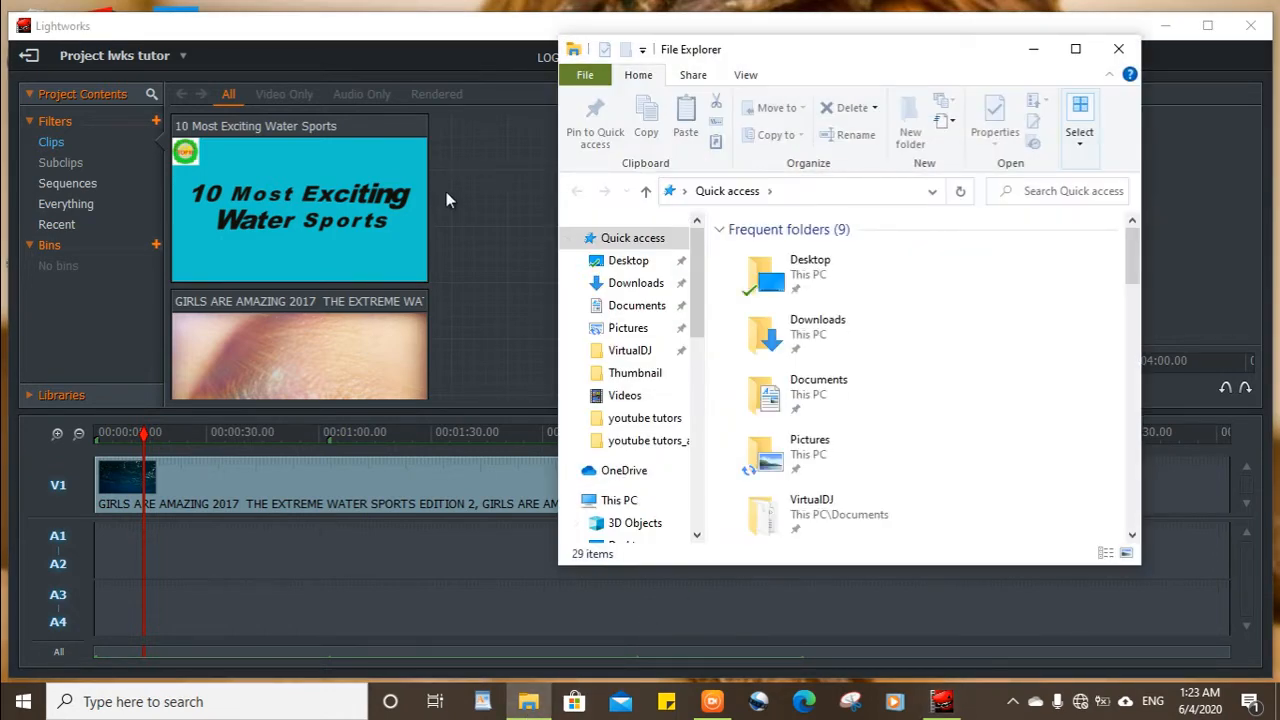
scroll(657, 320, down, 2)
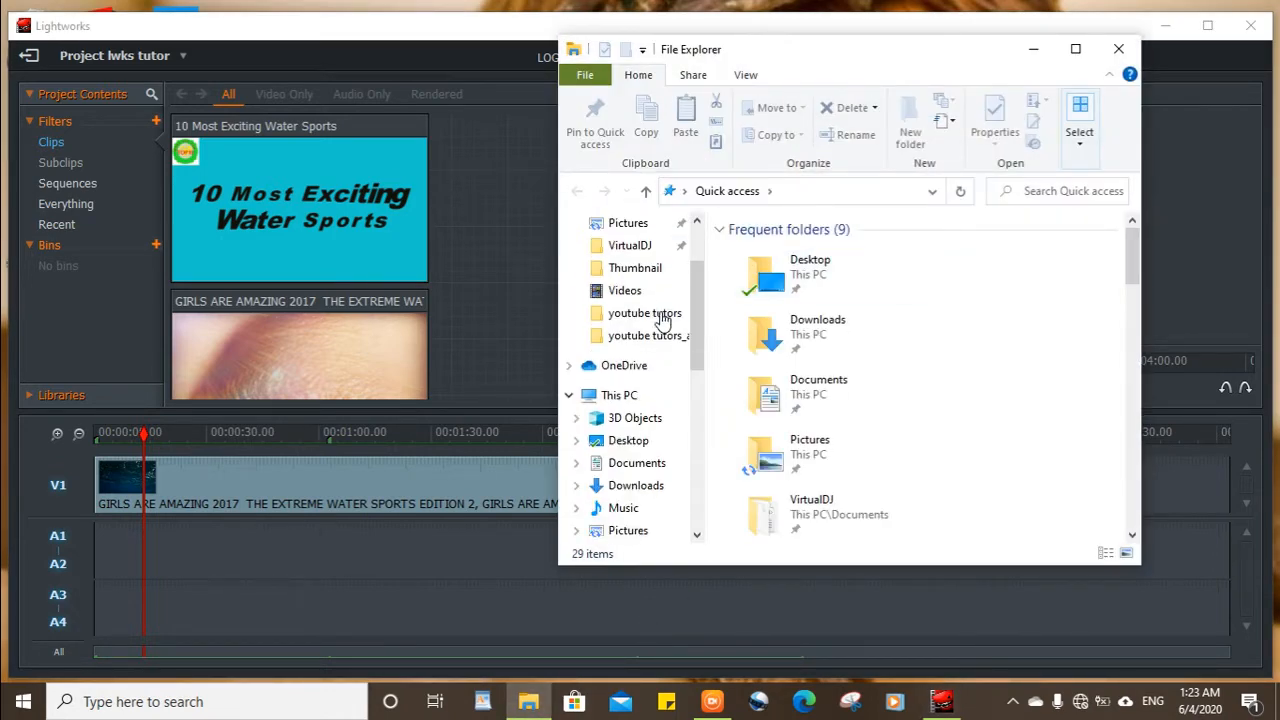
scroll(661, 319, down, 1)
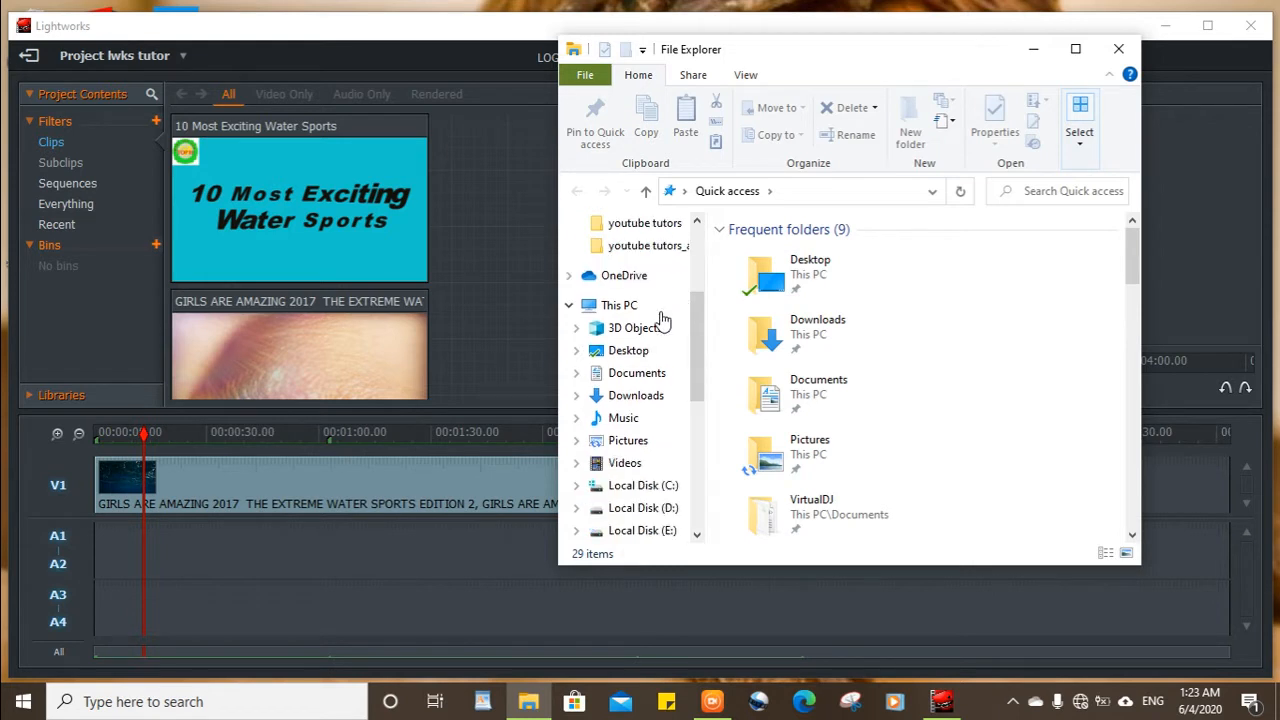
scroll(661, 319, down, 3)
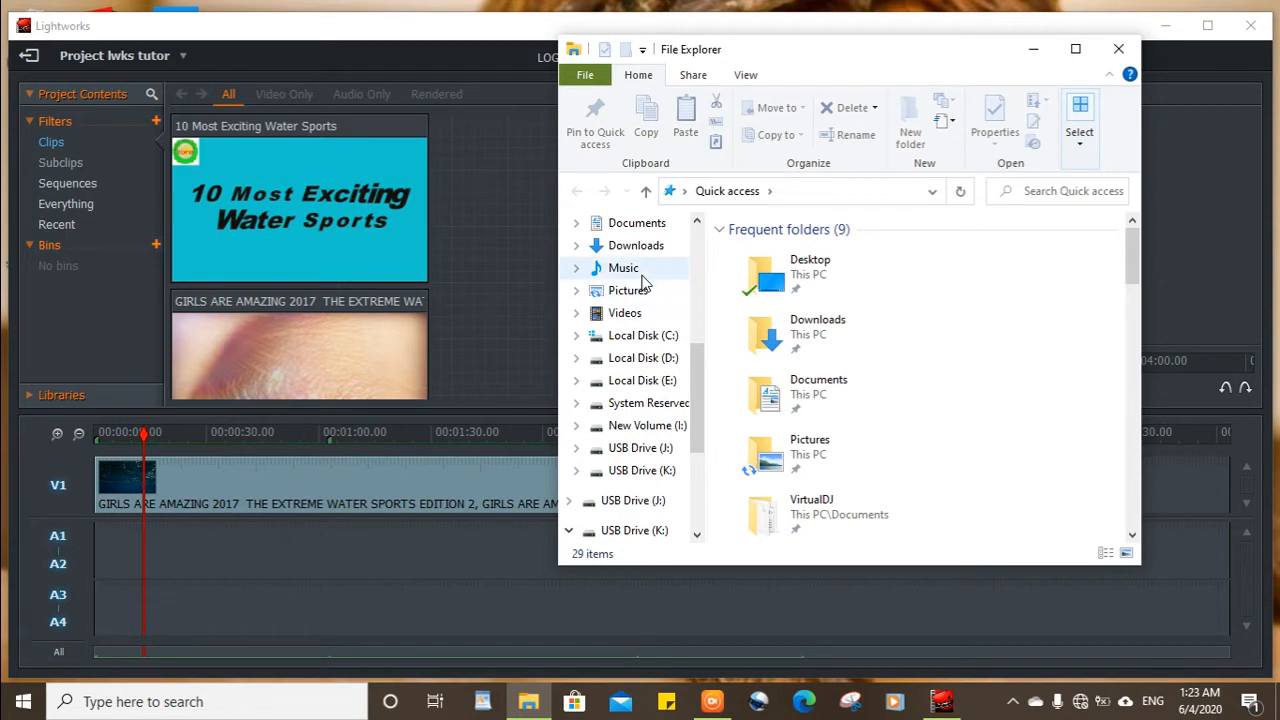
click(638, 272)
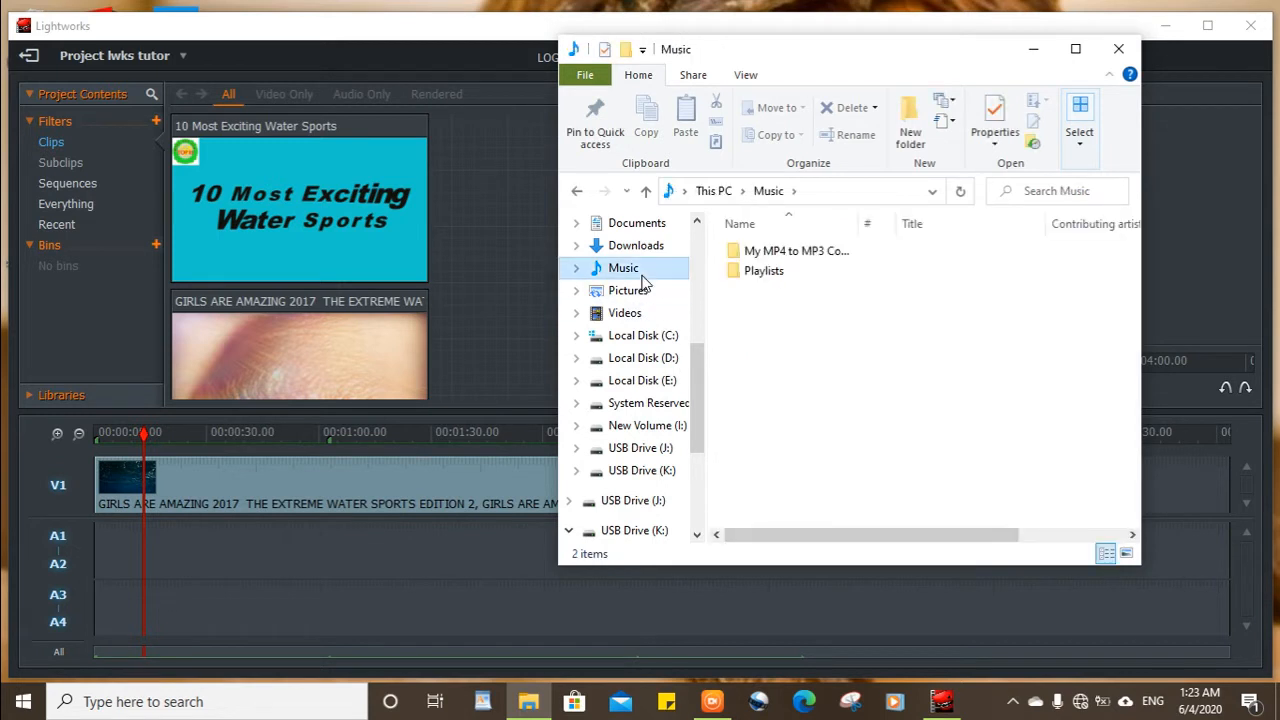
double_click(771, 253)
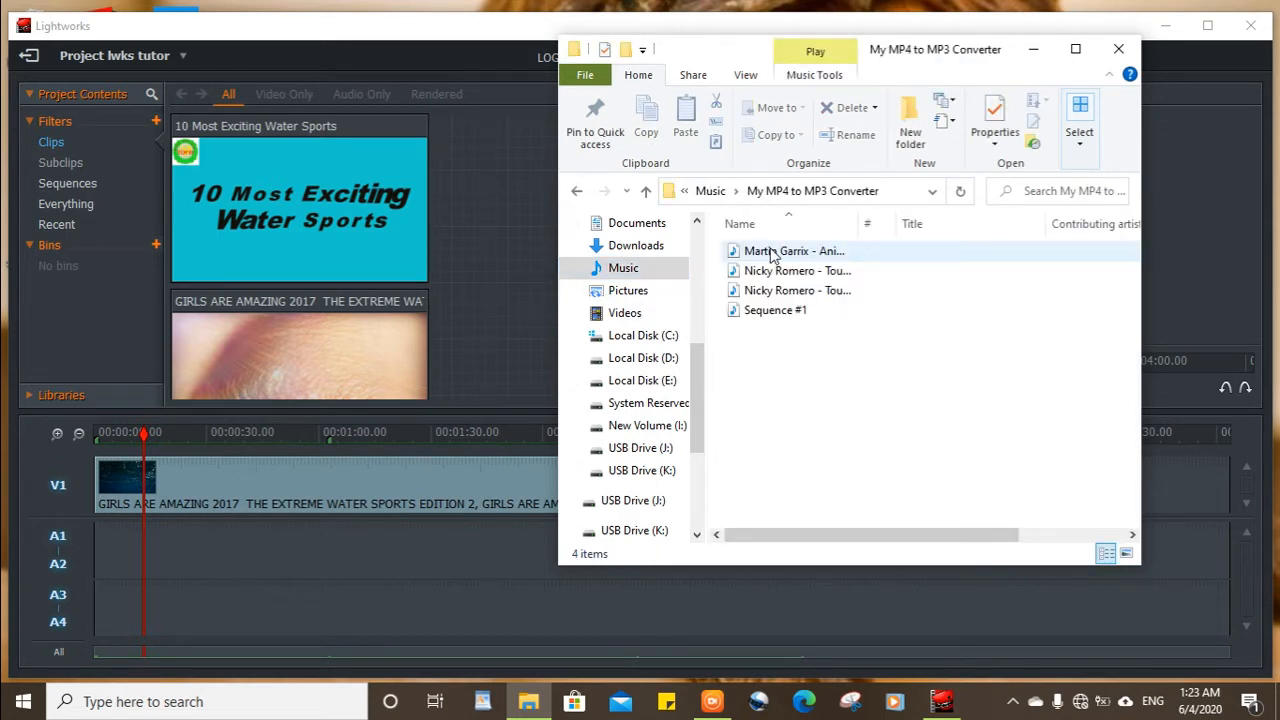
drag(771, 253, 507, 244)
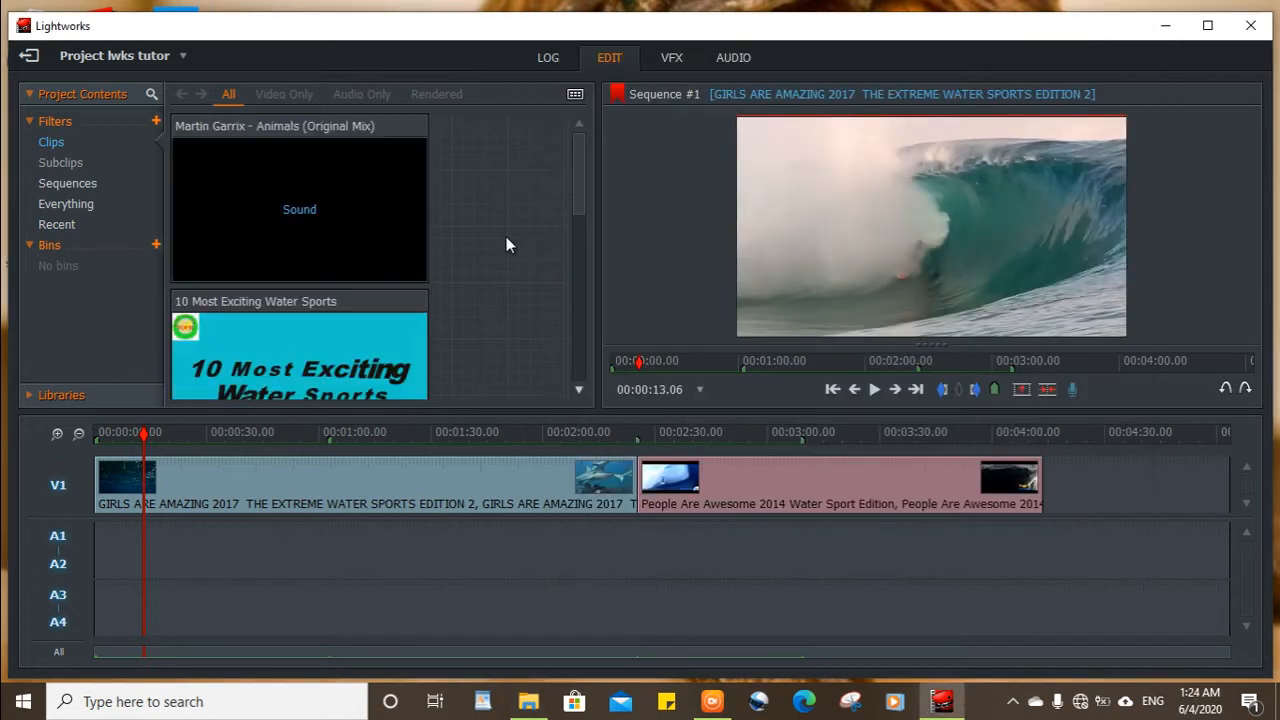
Place the Martin Garrix - Animals (Original Mix) track on A1 and A2 at the start of the sequence.
click(315, 216)
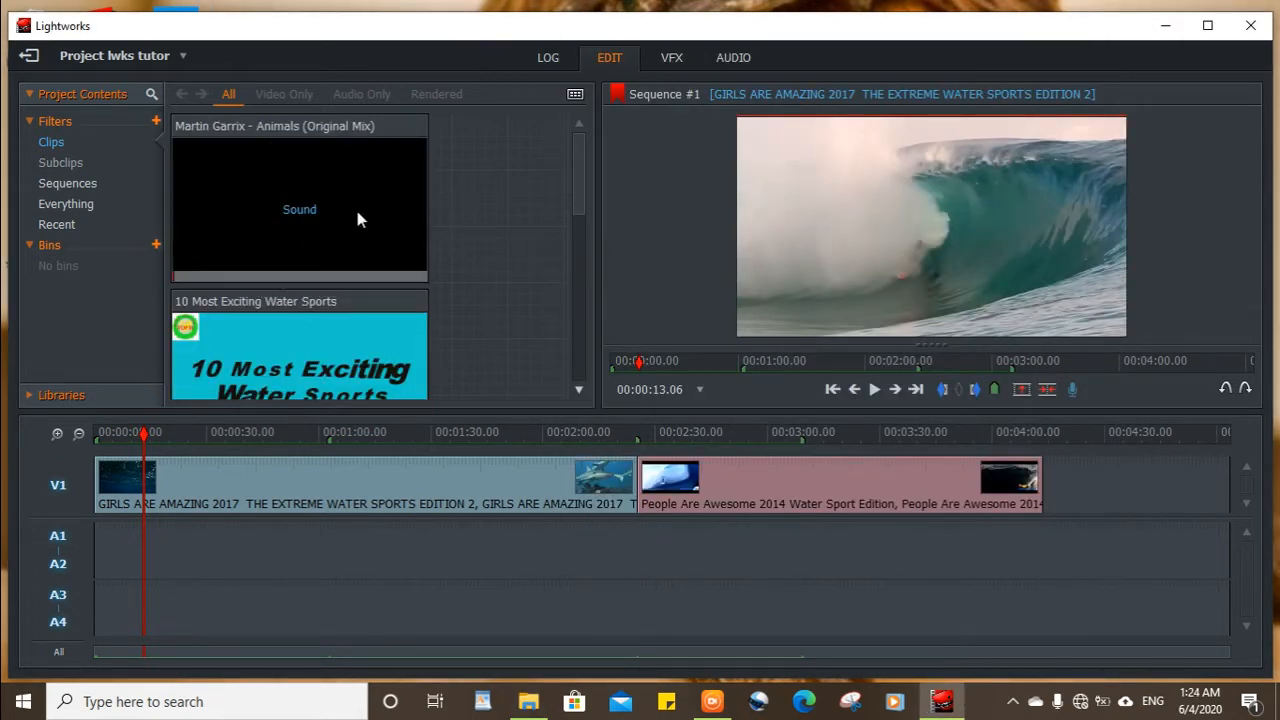
drag(358, 219, 105, 549)
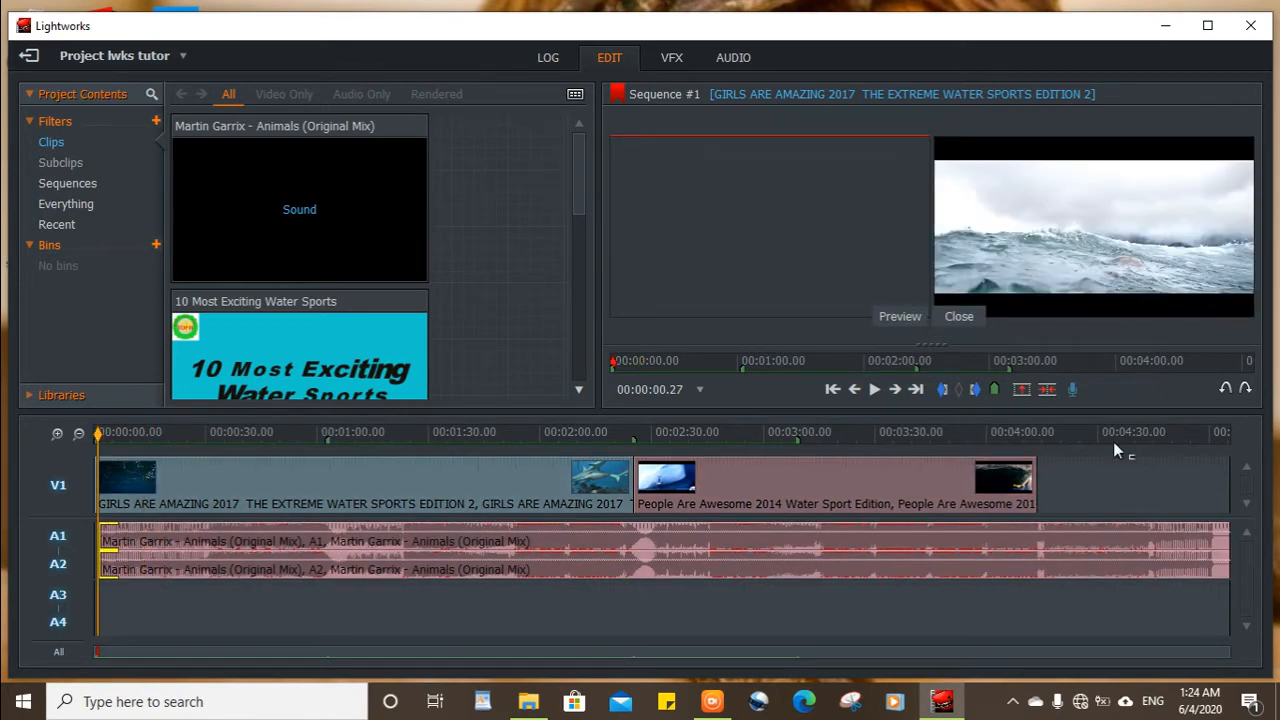
click(1114, 443)
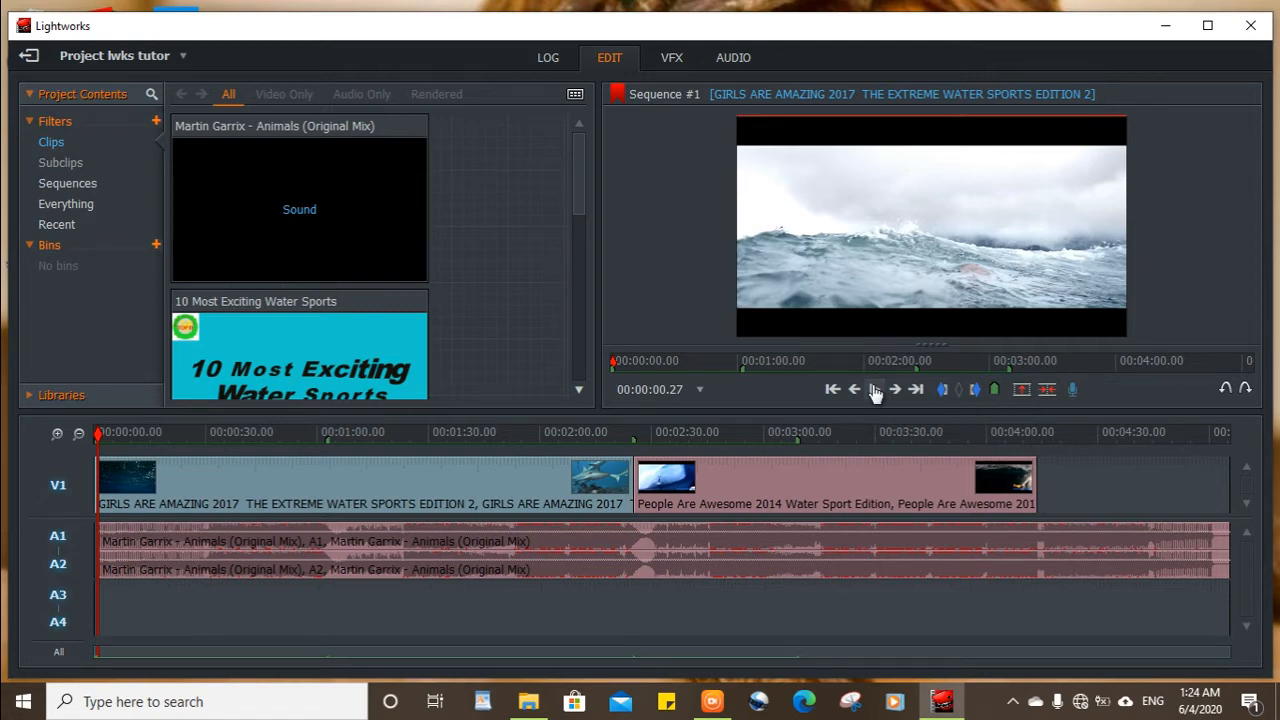
Play the opening of the sequence to check the music against the video.
click(874, 390)
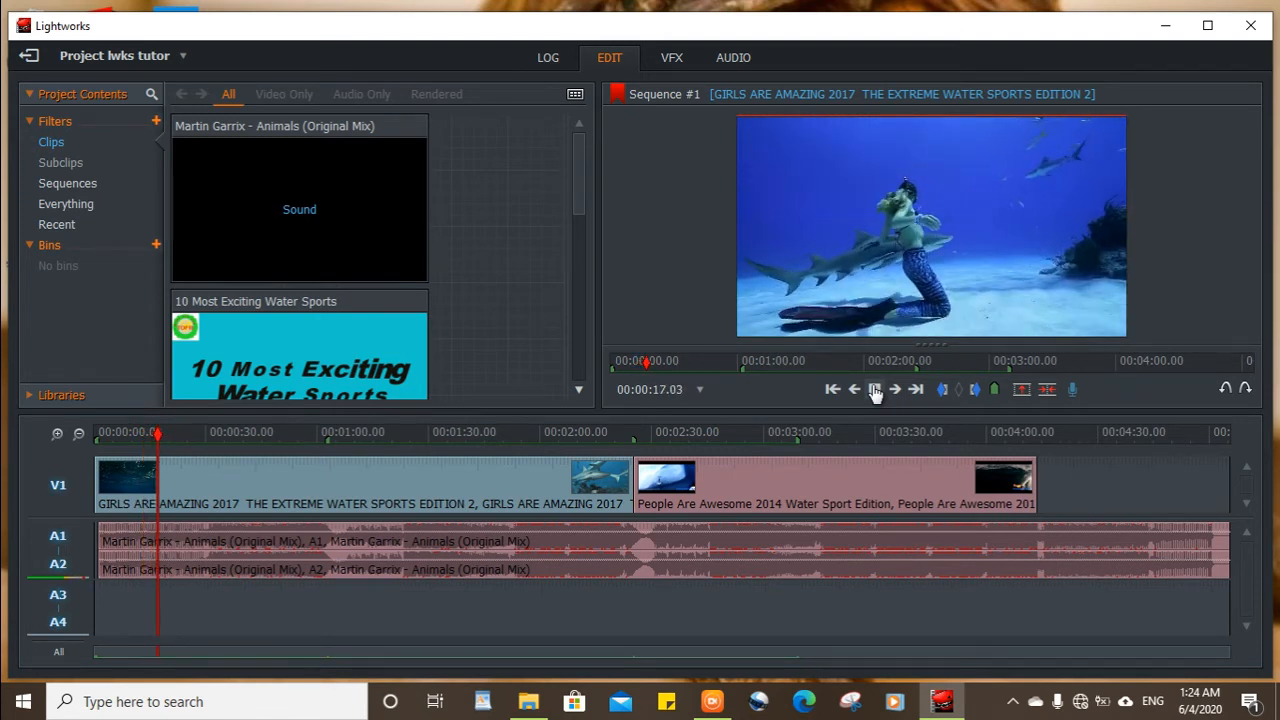
click(875, 394)
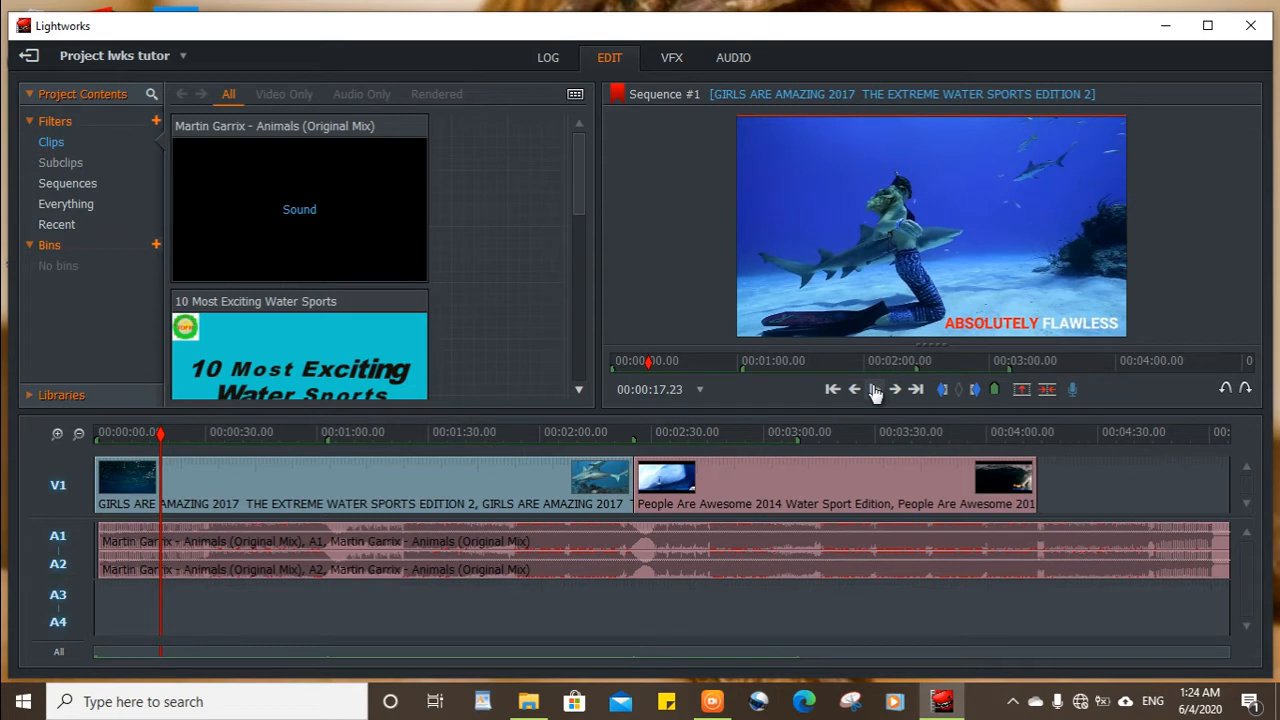
click(875, 392)
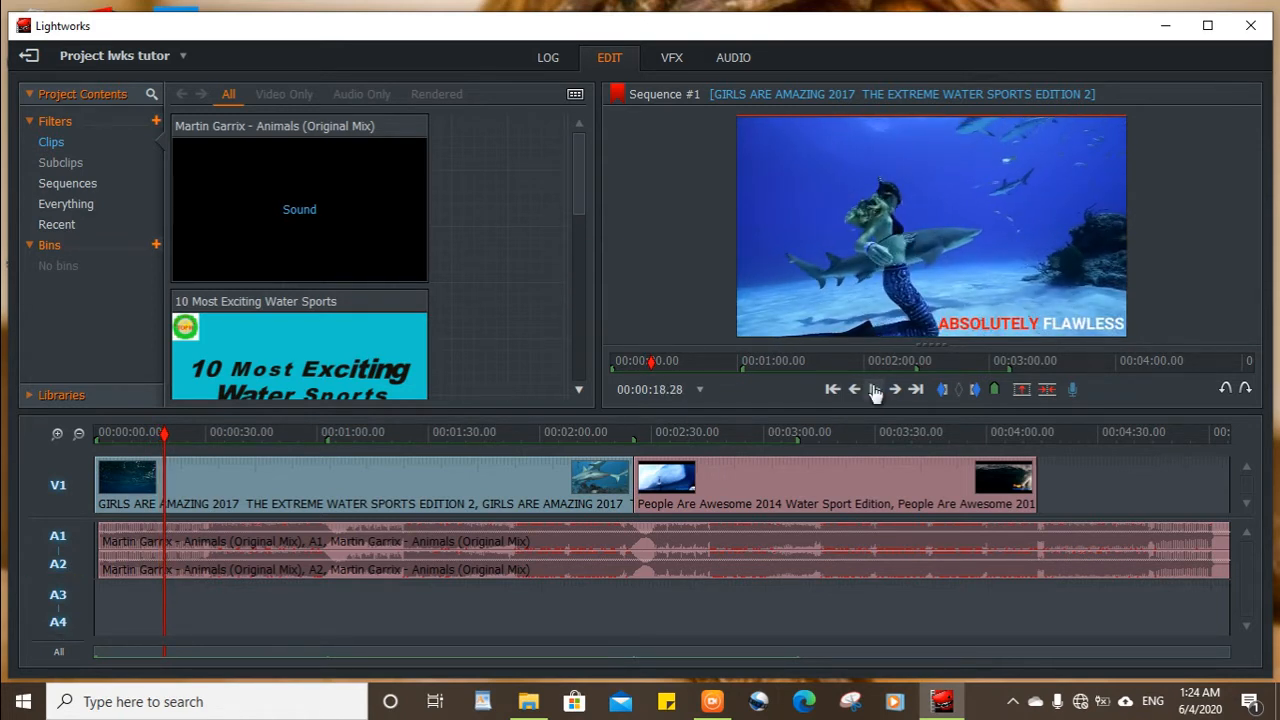
Split the music on A1 and A2 at 00:04:13.18, where the last video clip ends, and move the playhead back to 00:04:04.04.
click(1042, 545)
drag(165, 440, 1036, 478)
click(1036, 478)
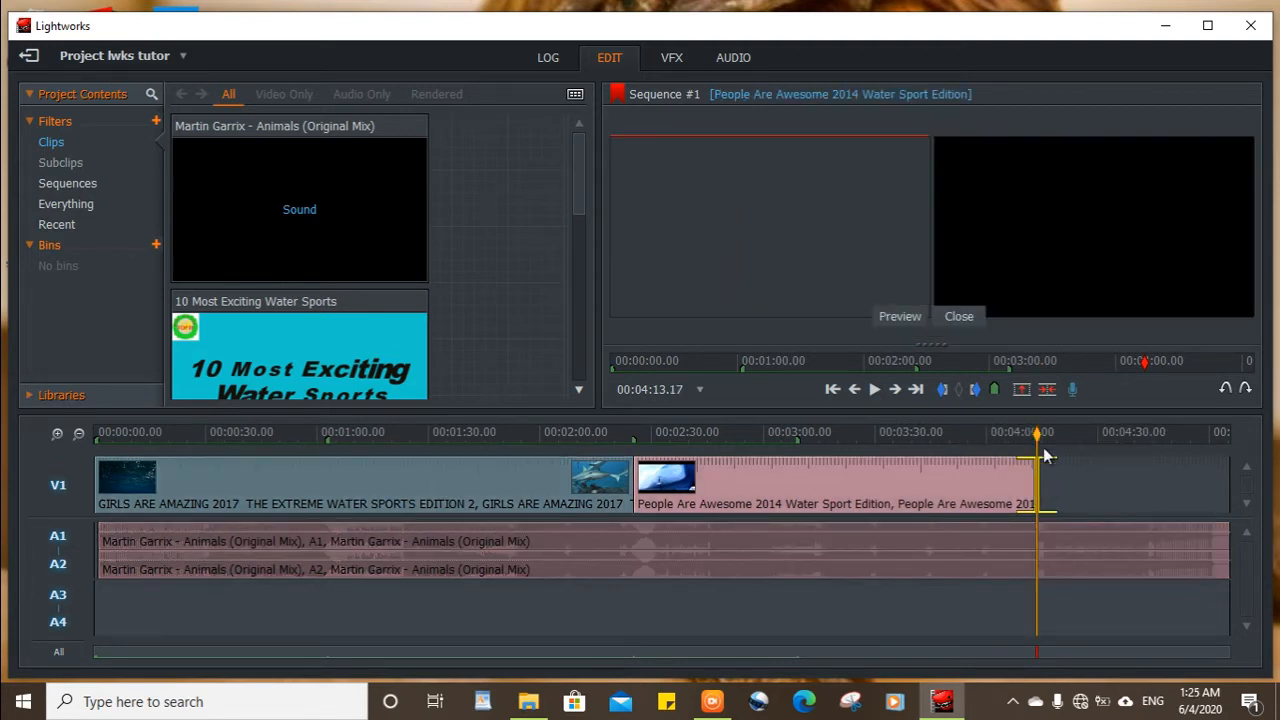
click(1045, 463)
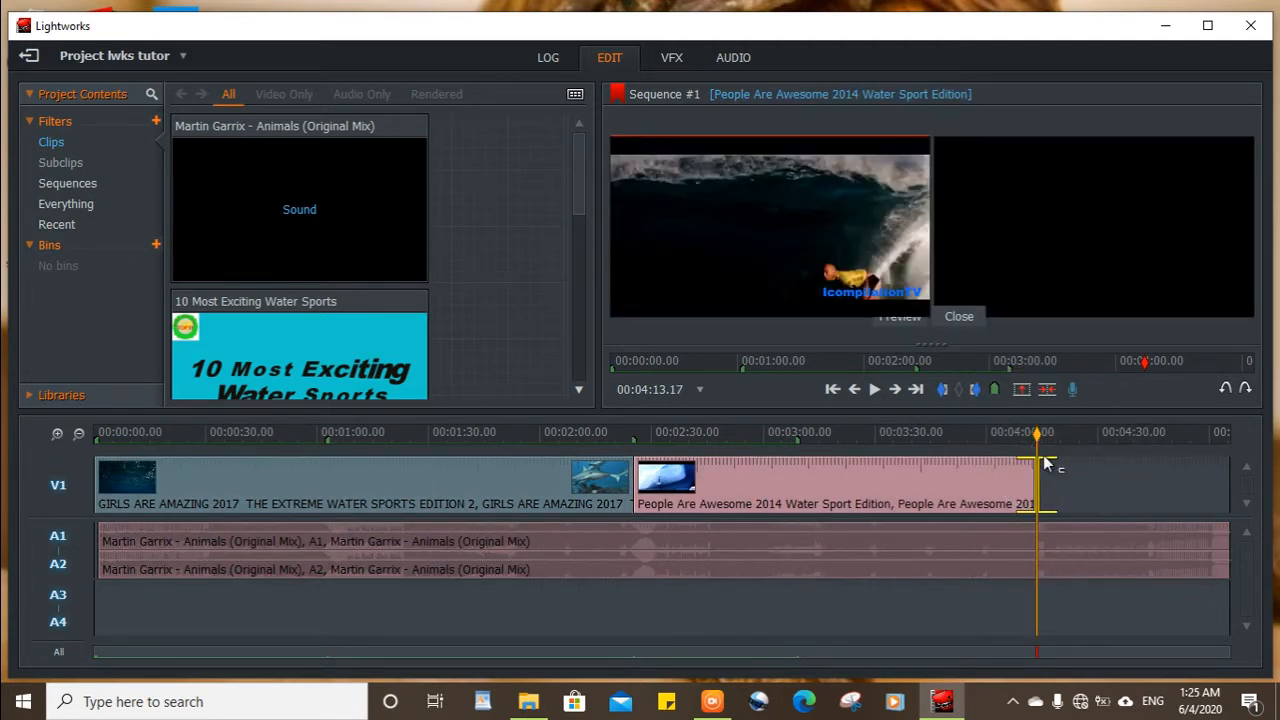
click(1030, 461)
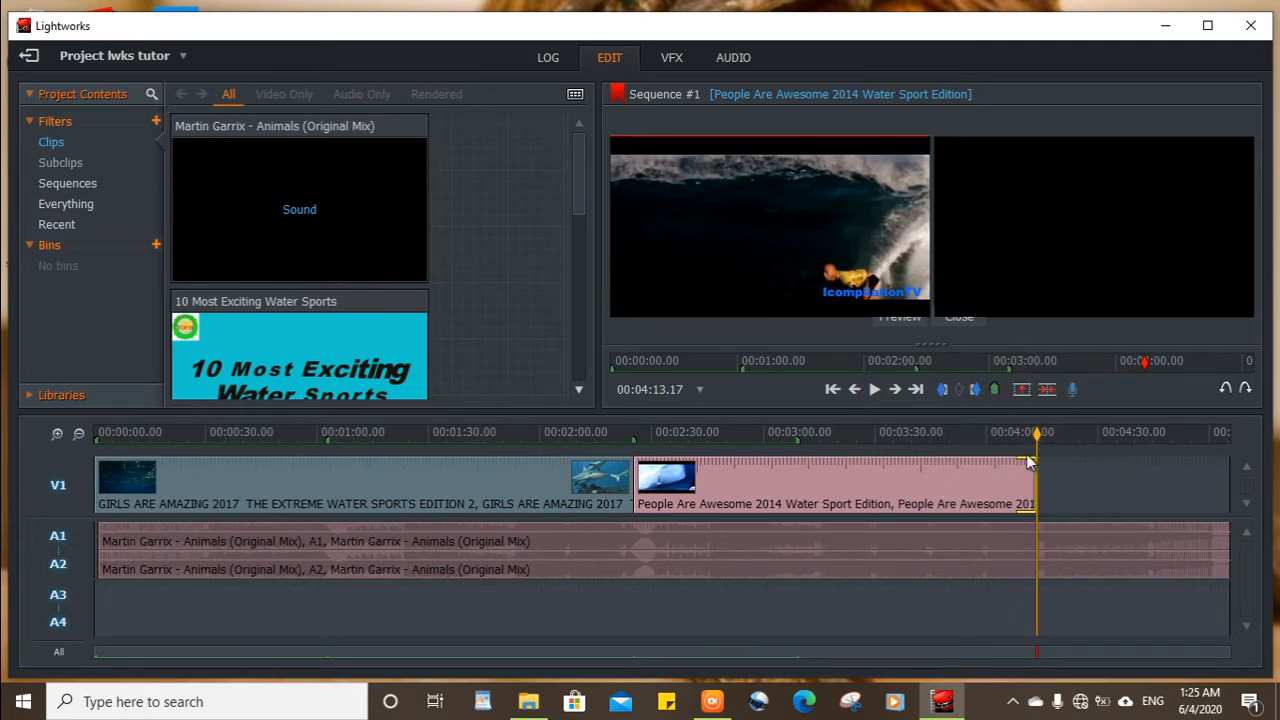
click(1029, 462)
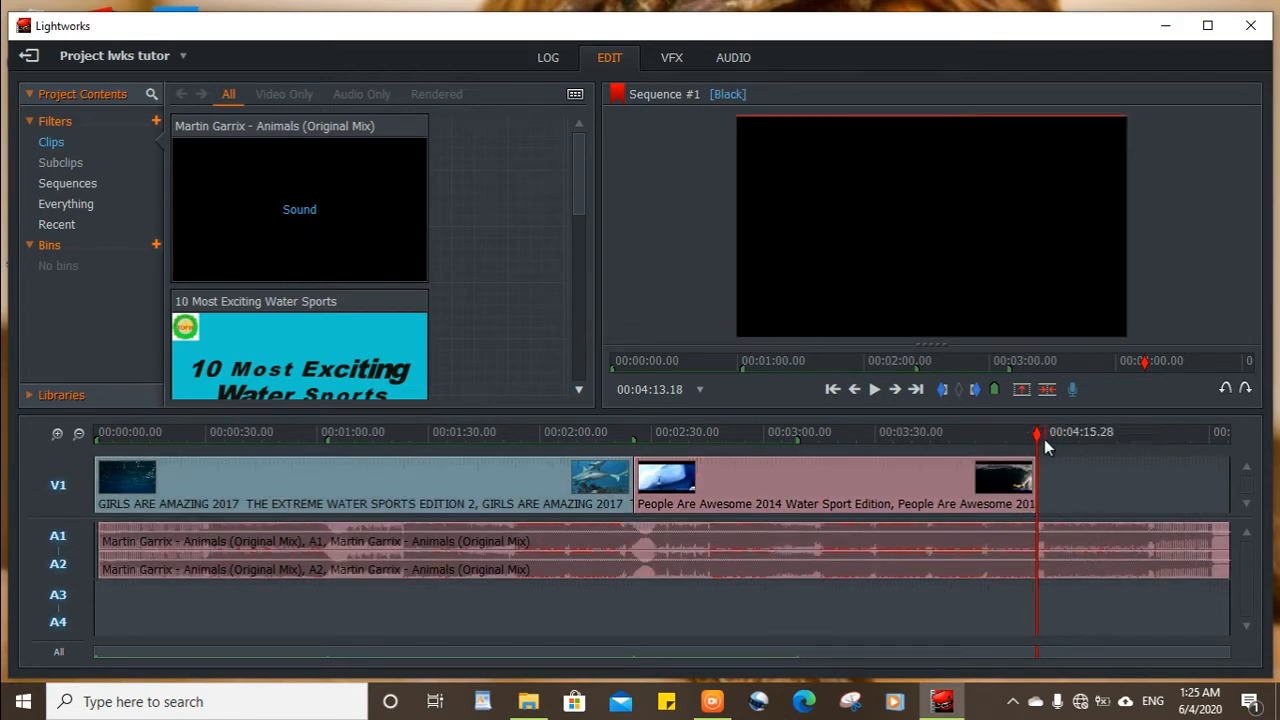
click(938, 398)
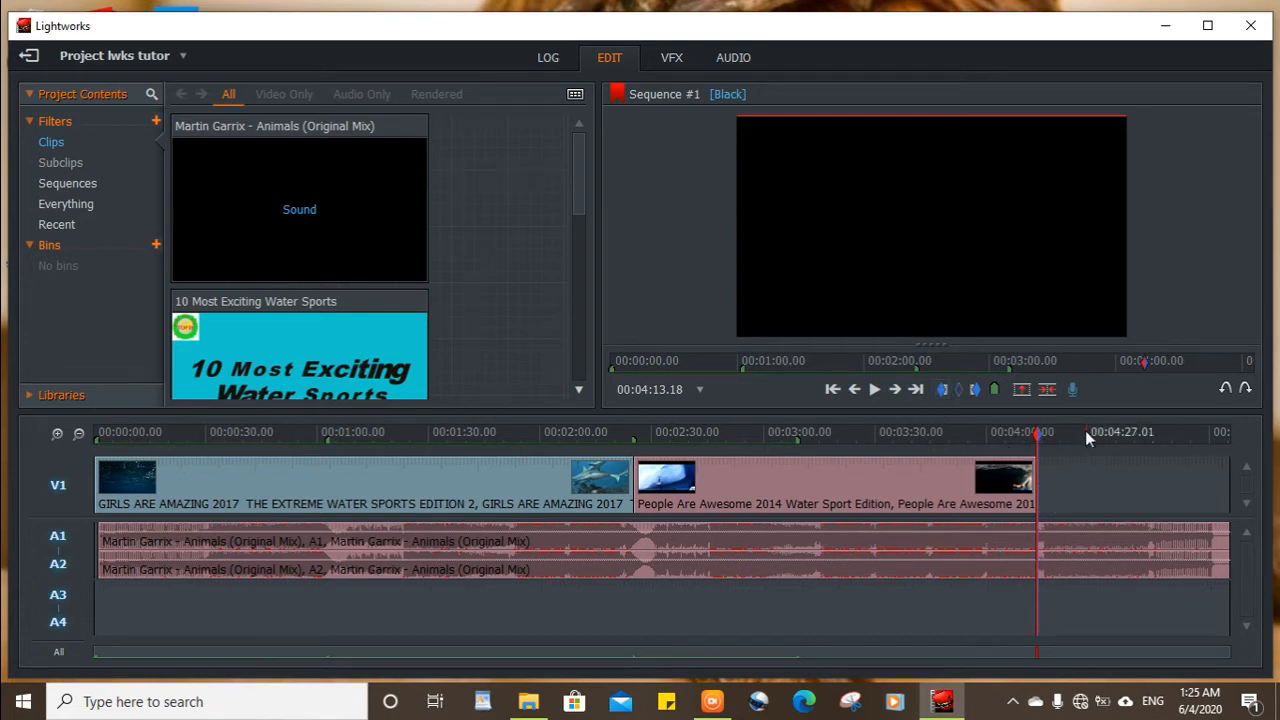
click(1024, 392)
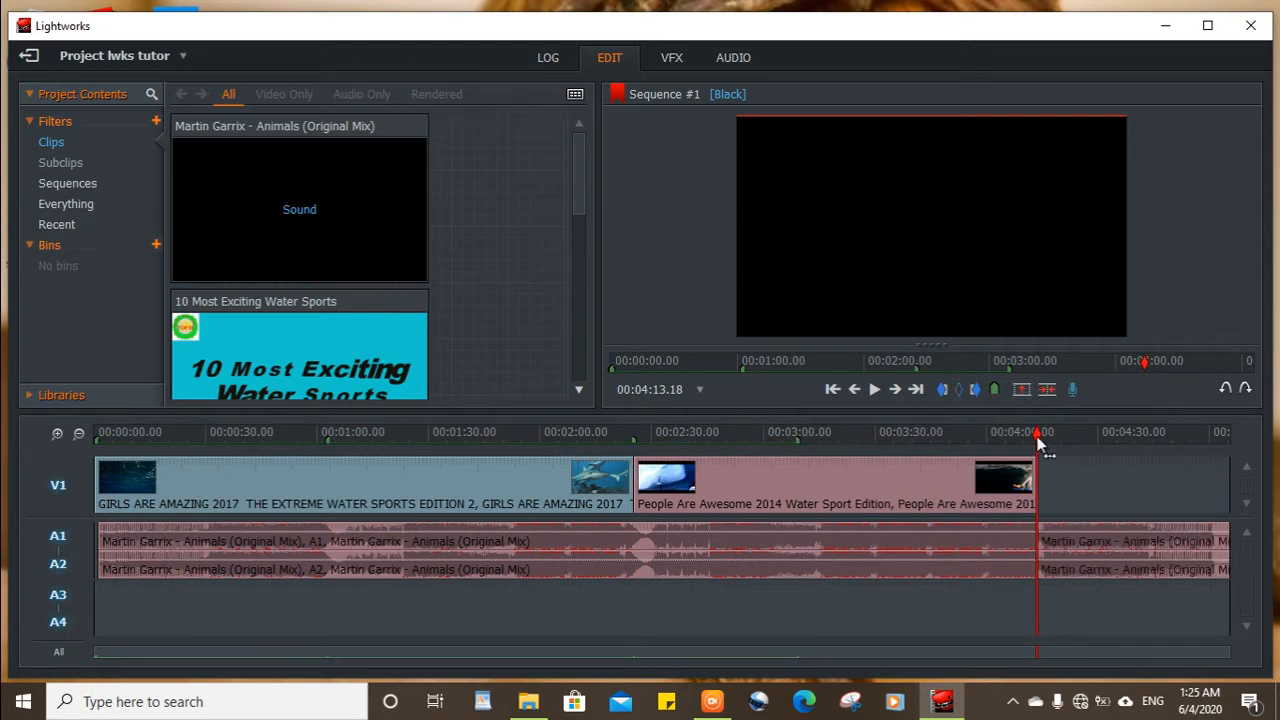
drag(1040, 445, 1005, 445)
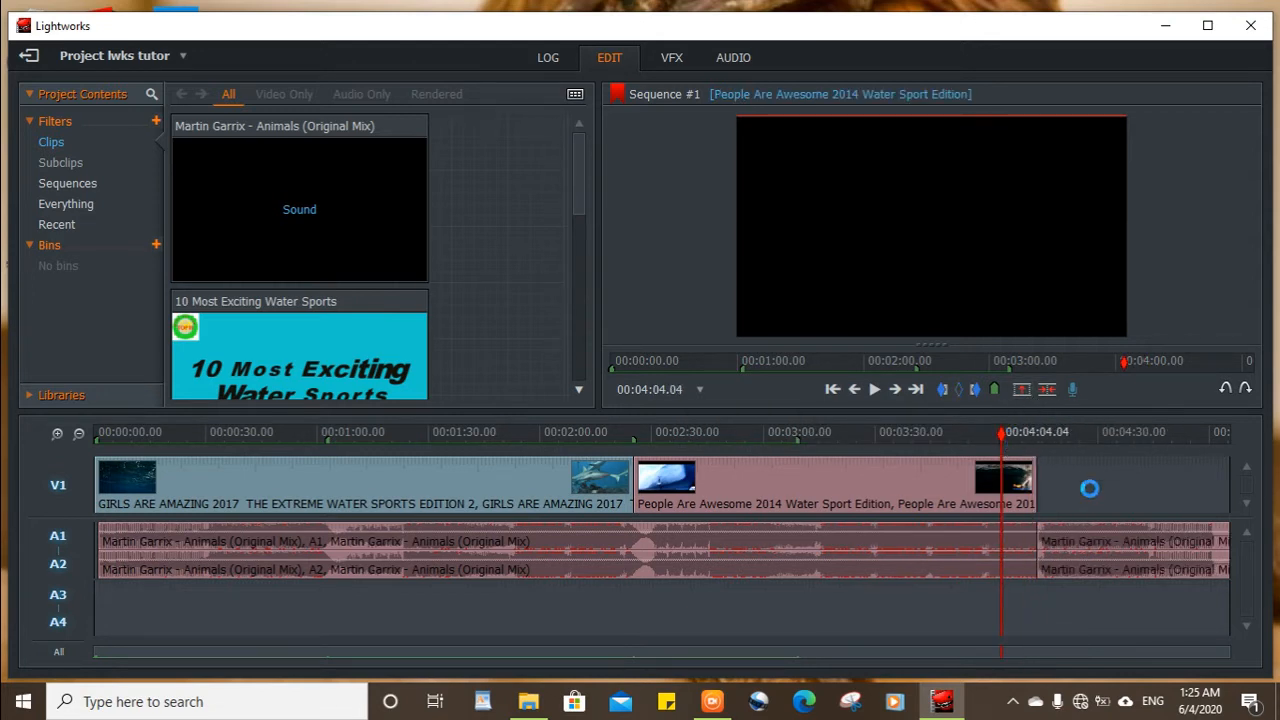
Remove the leftover music segment on A1 and A2 that runs past the end of the last video clip.
click(1101, 549)
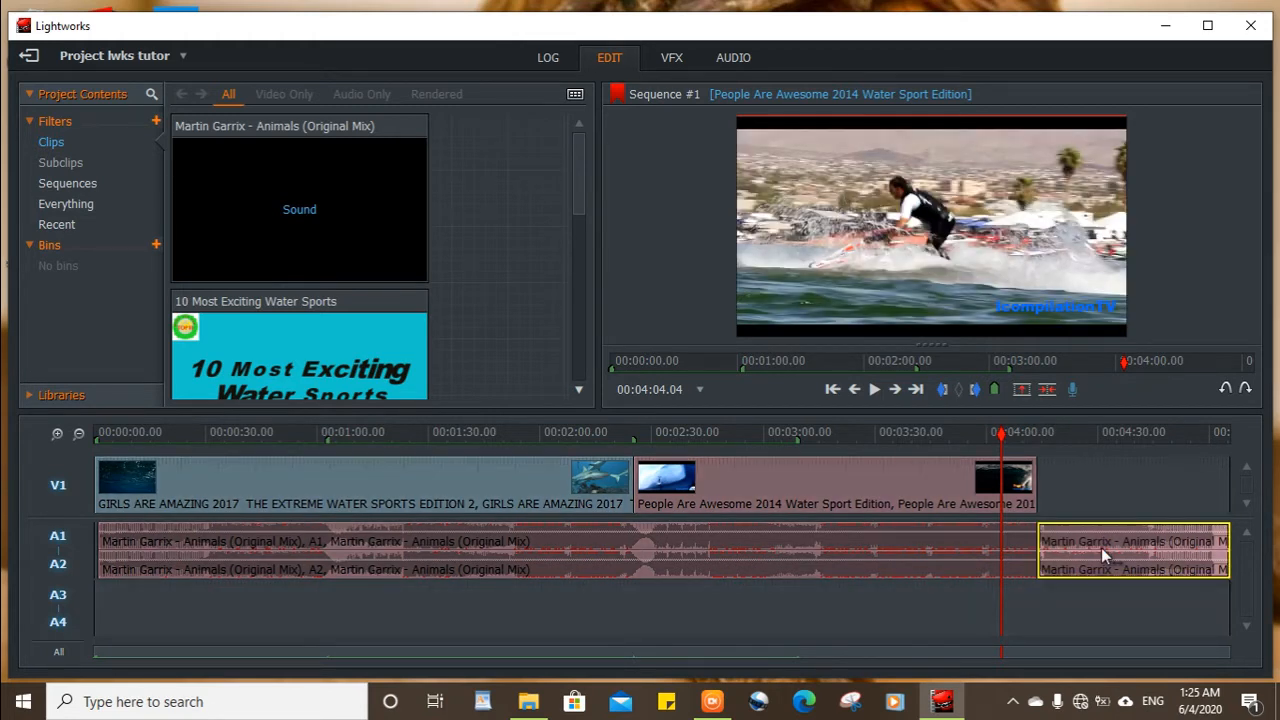
right_click(1101, 547)
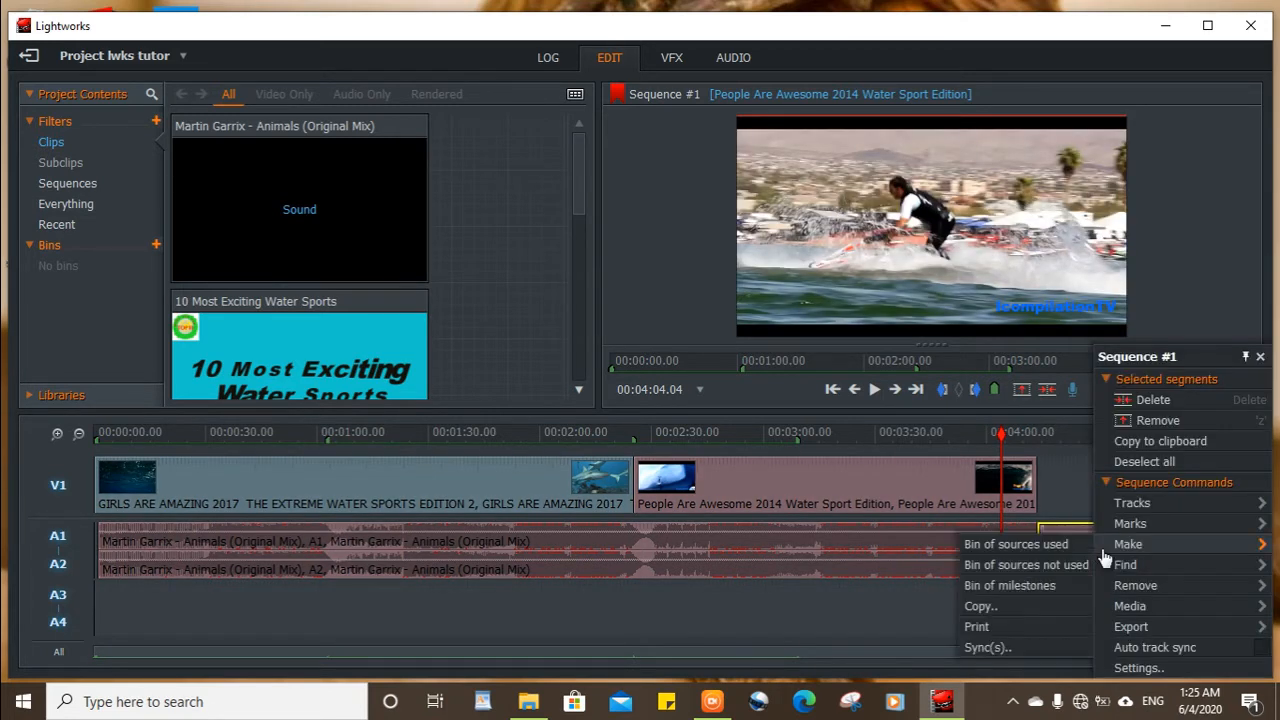
click(1143, 420)
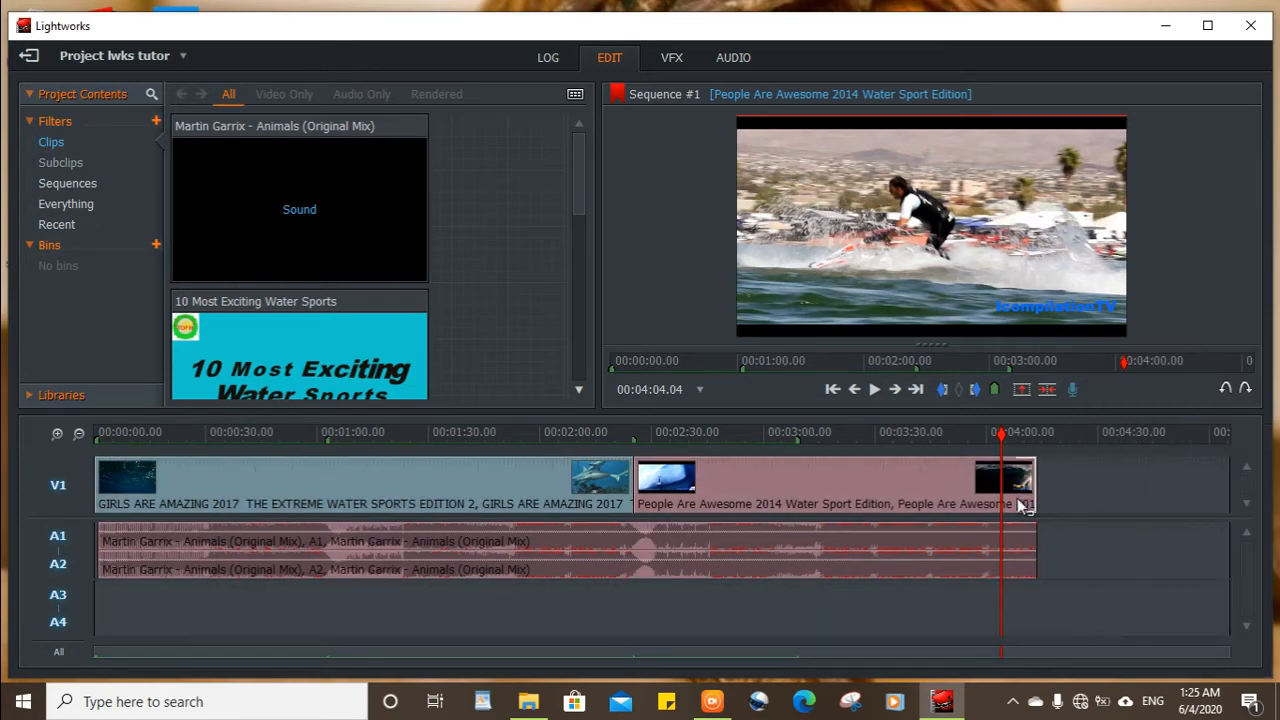
Play the opening seconds of the sequence from its start to check the trimmed music with the video.
drag(1000, 433, 80, 400)
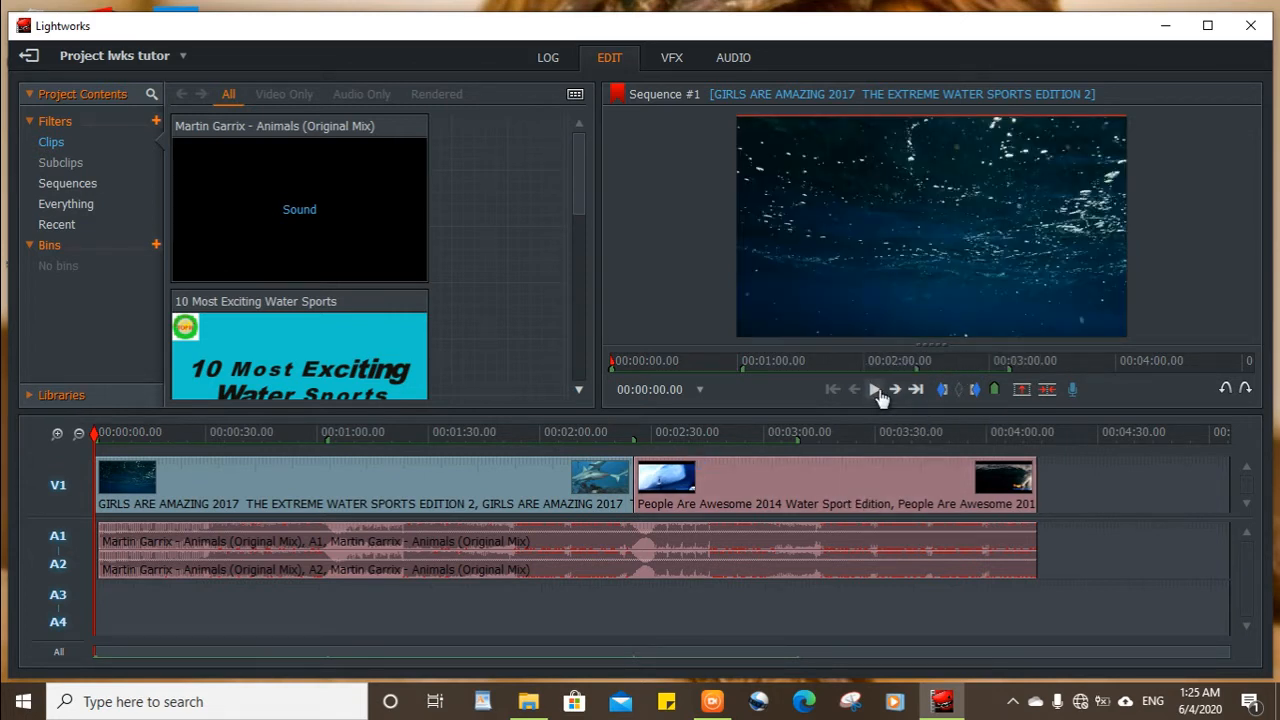
click(878, 390)
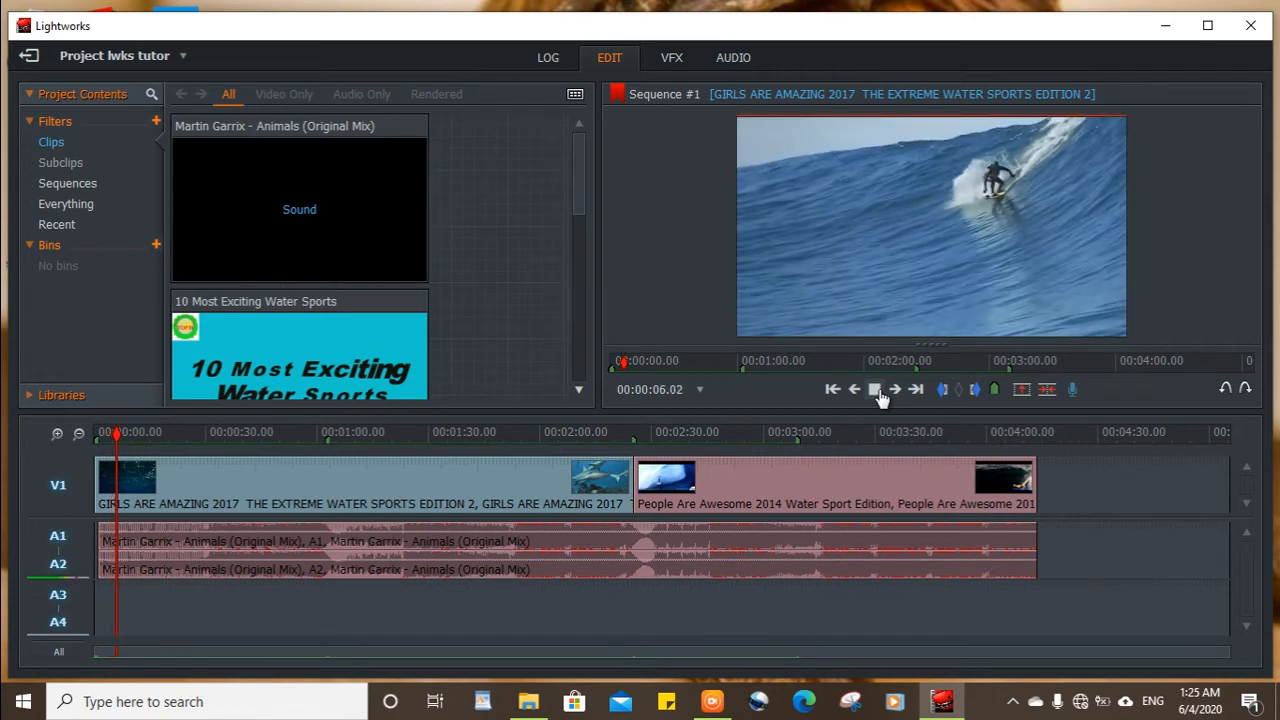
click(878, 390)
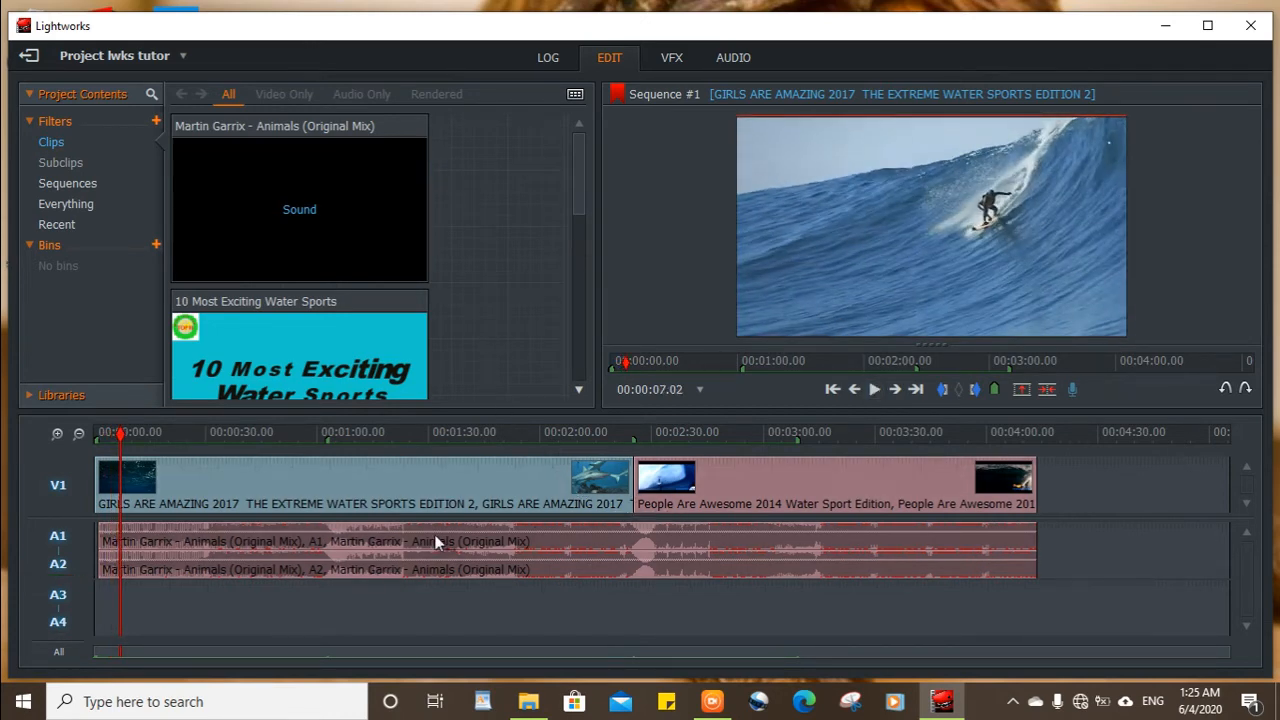
Open audio editing, lower the music's level on A1 and A2 to -7.6 dB, and play a few seconds to hear it.
click(733, 58)
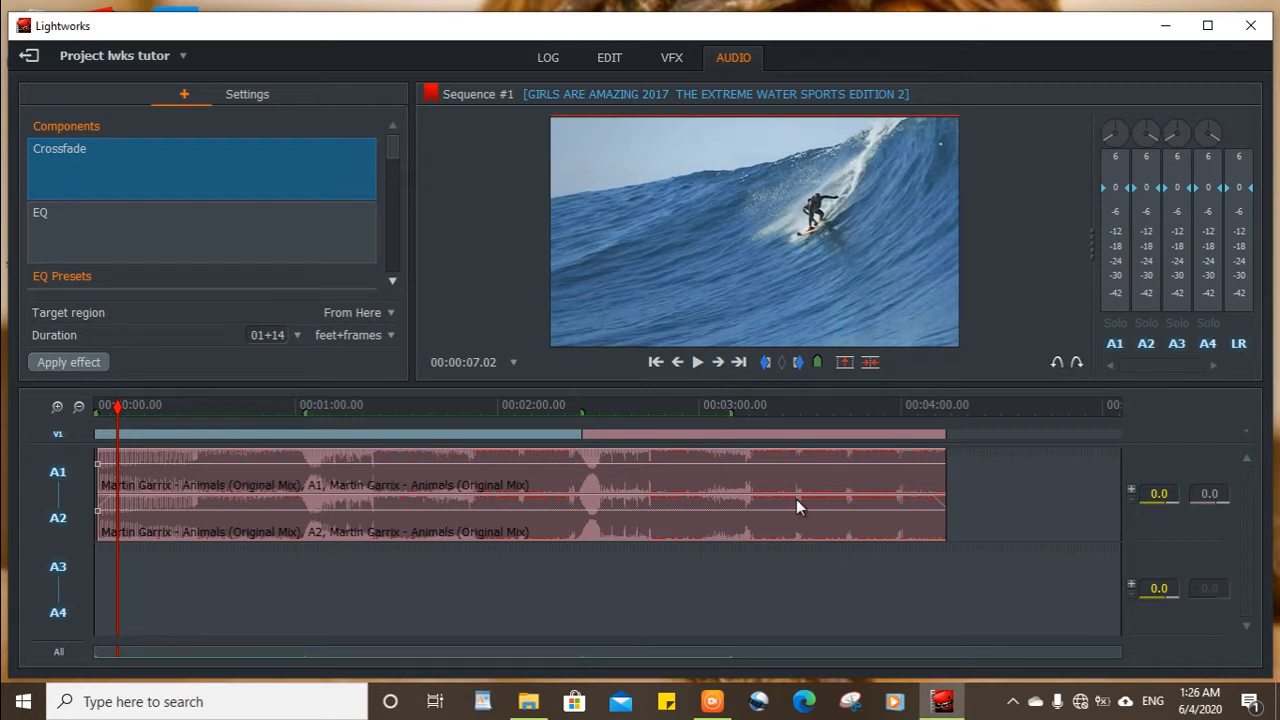
click(596, 460)
drag(550, 463, 580, 477)
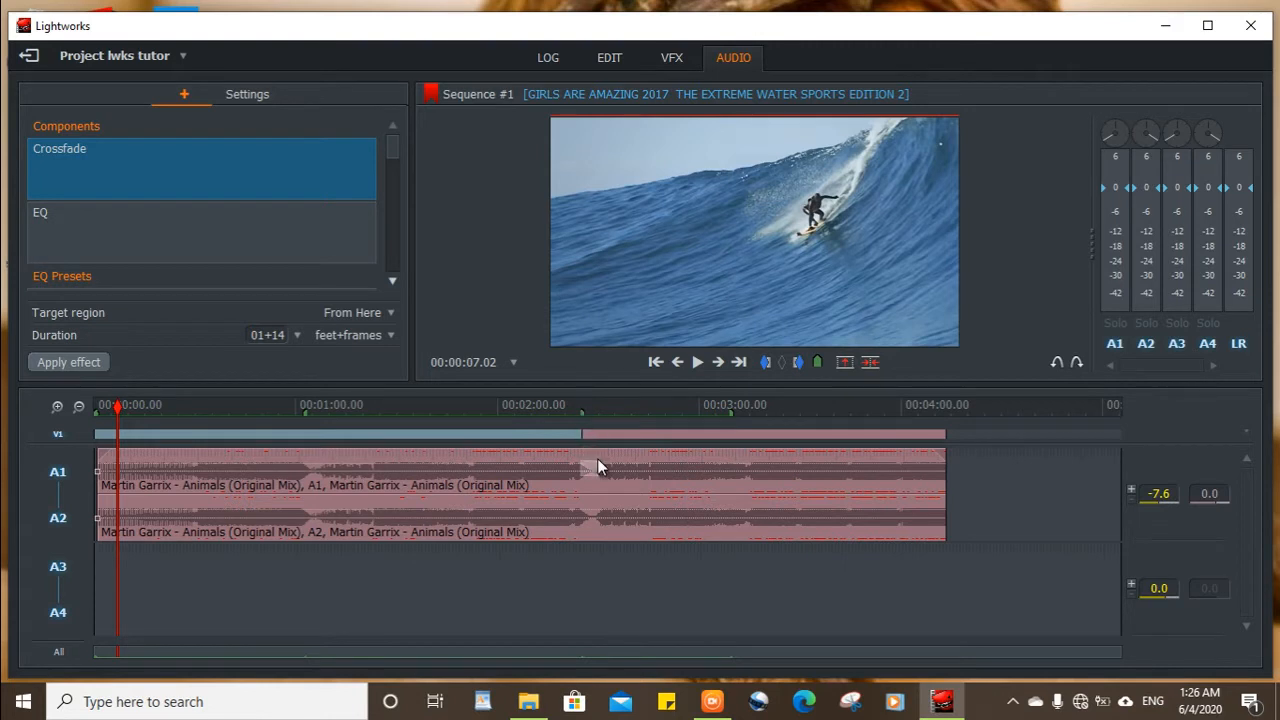
click(696, 362)
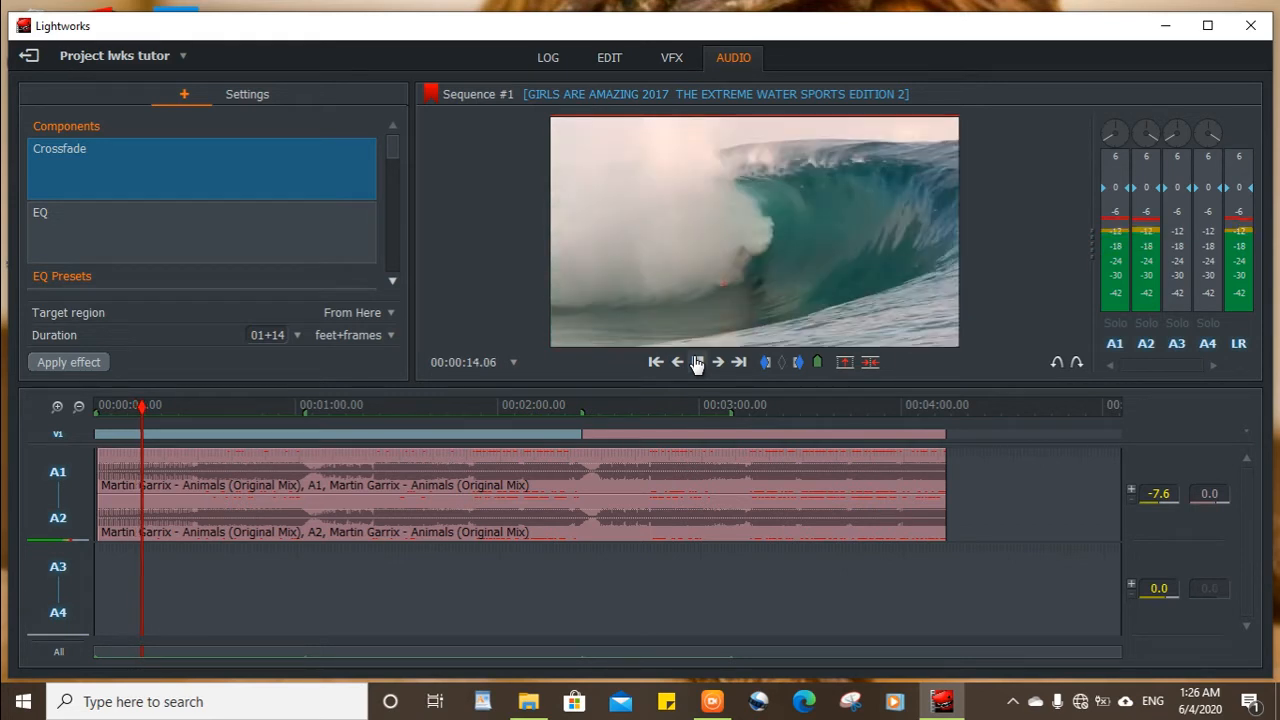
click(697, 362)
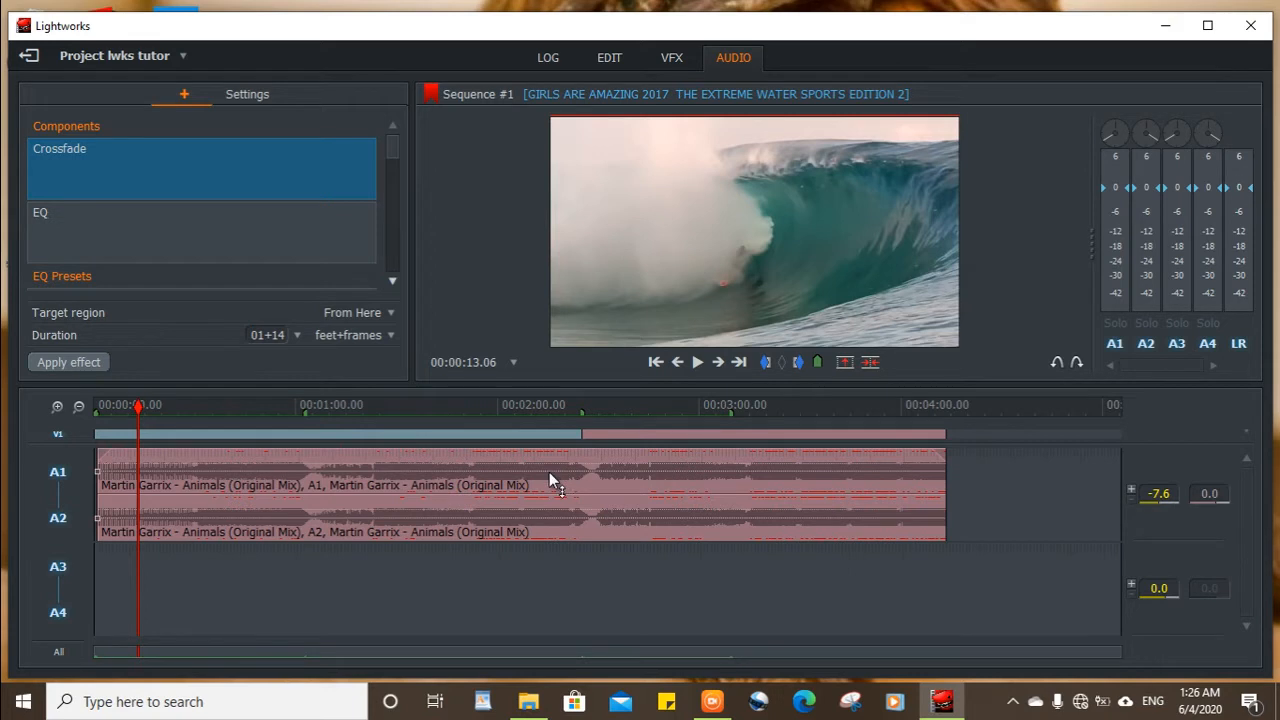
Raise the music's level on A1 and A2 to +5.0 dB and play a few seconds to hear it.
drag(550, 471, 561, 449)
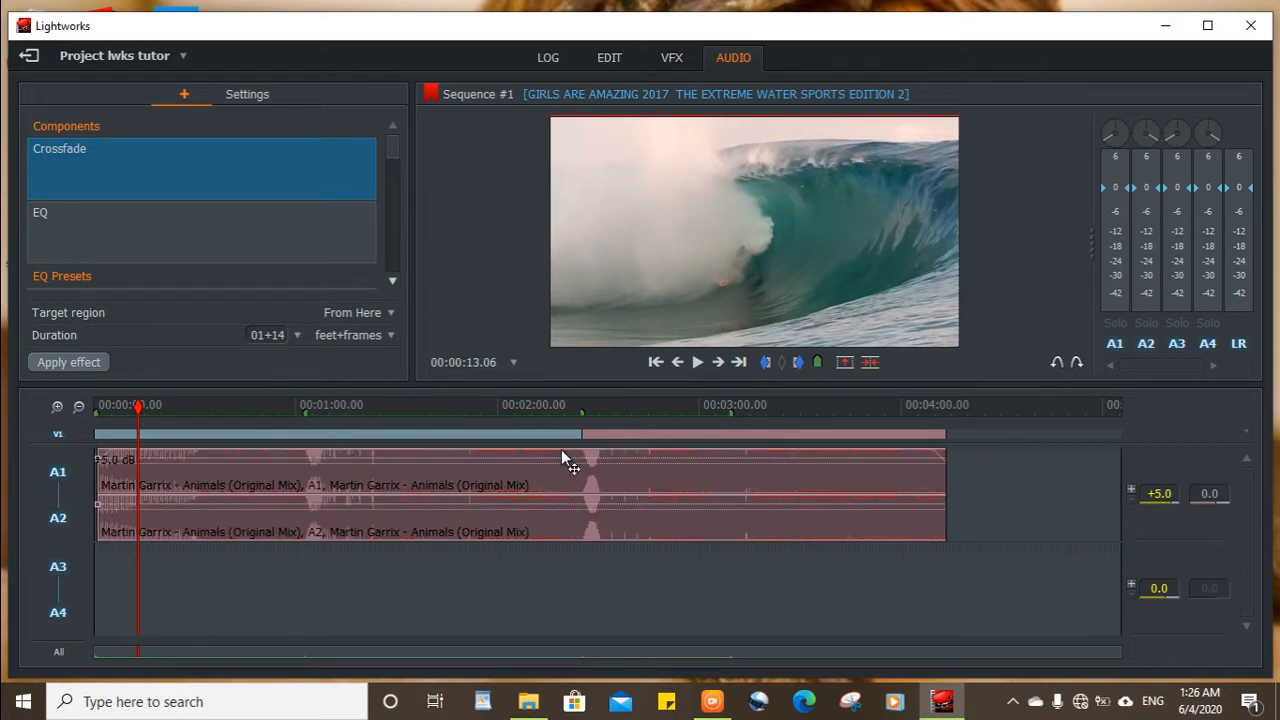
click(701, 364)
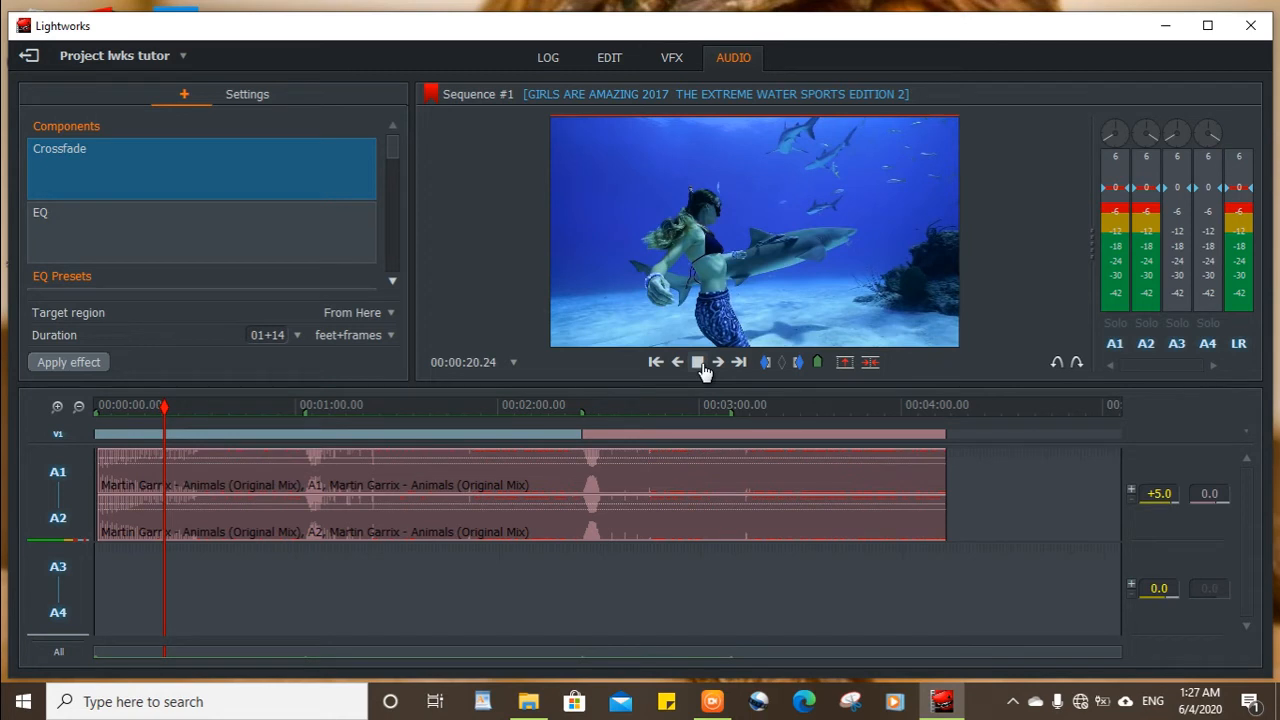
click(701, 364)
click(702, 364)
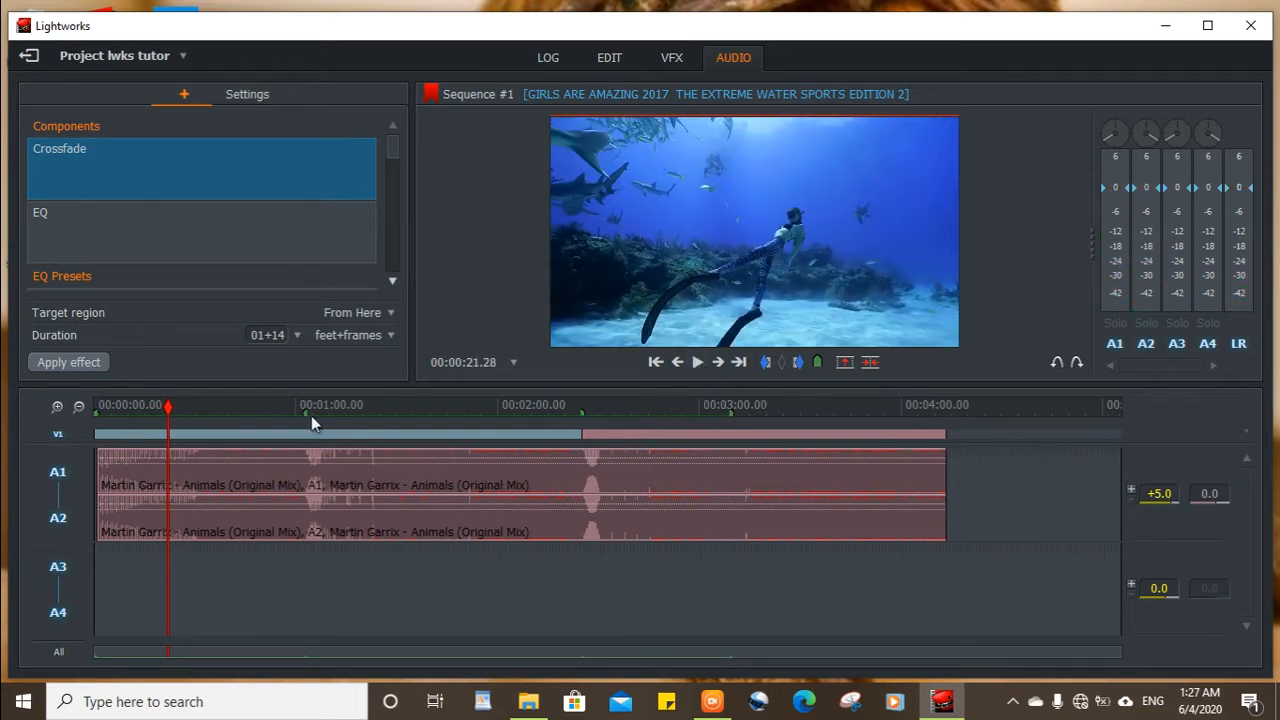
Add a fade-in of about 30 seconds at the start of the music on A1 and A2.
click(100, 452)
click(100, 452)
drag(101, 457, 205, 512)
click(193, 465)
Play the sequence from near its start at 00:00:01.12 to check the music's fade-in.
drag(169, 403, 99, 419)
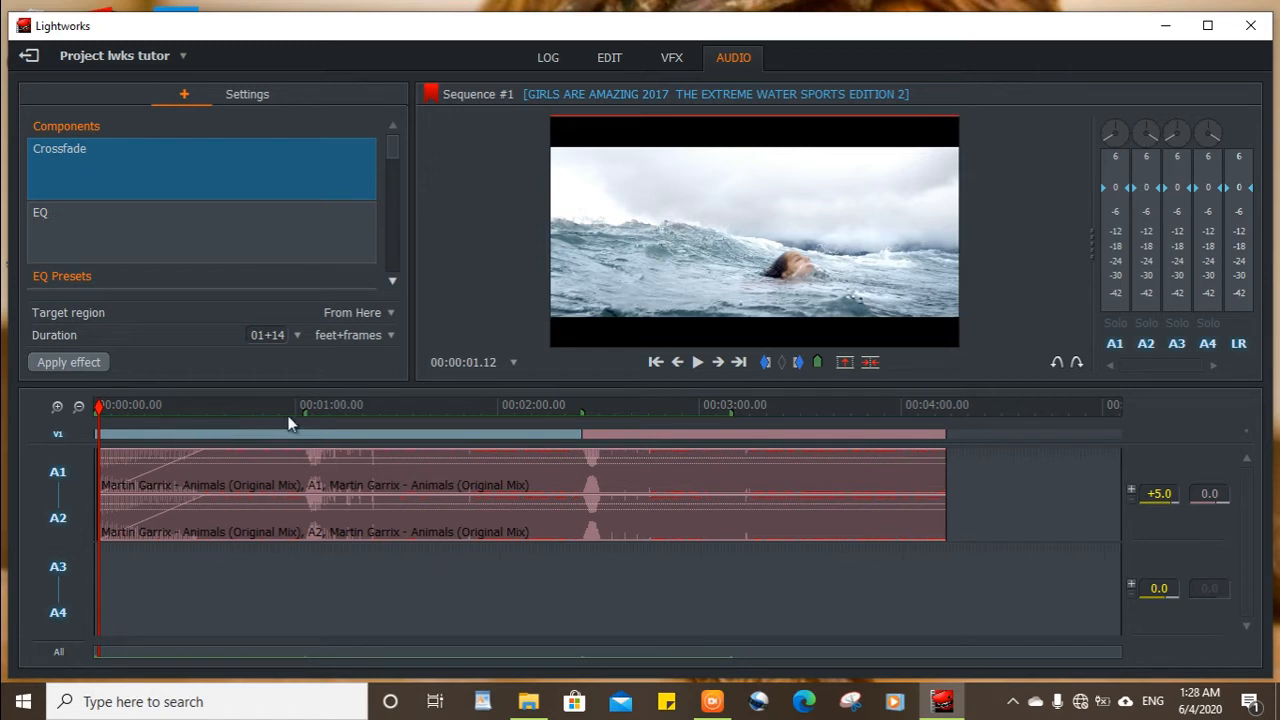
click(691, 363)
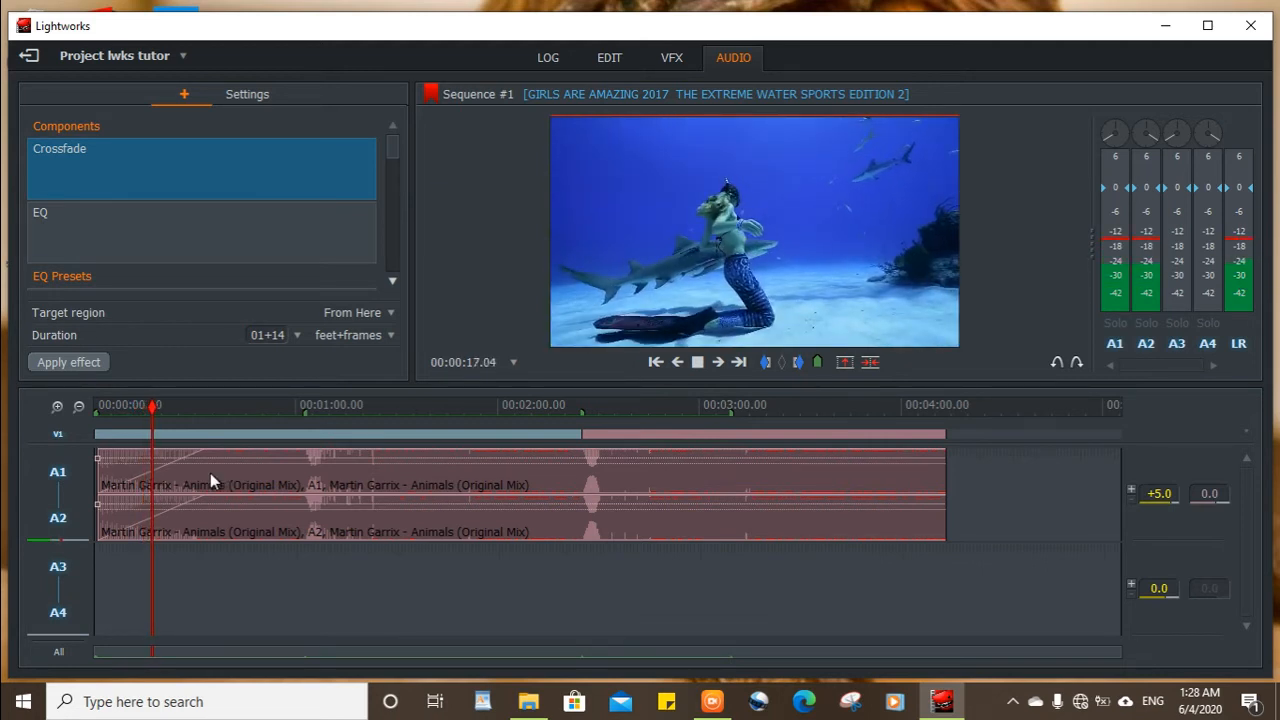
click(698, 368)
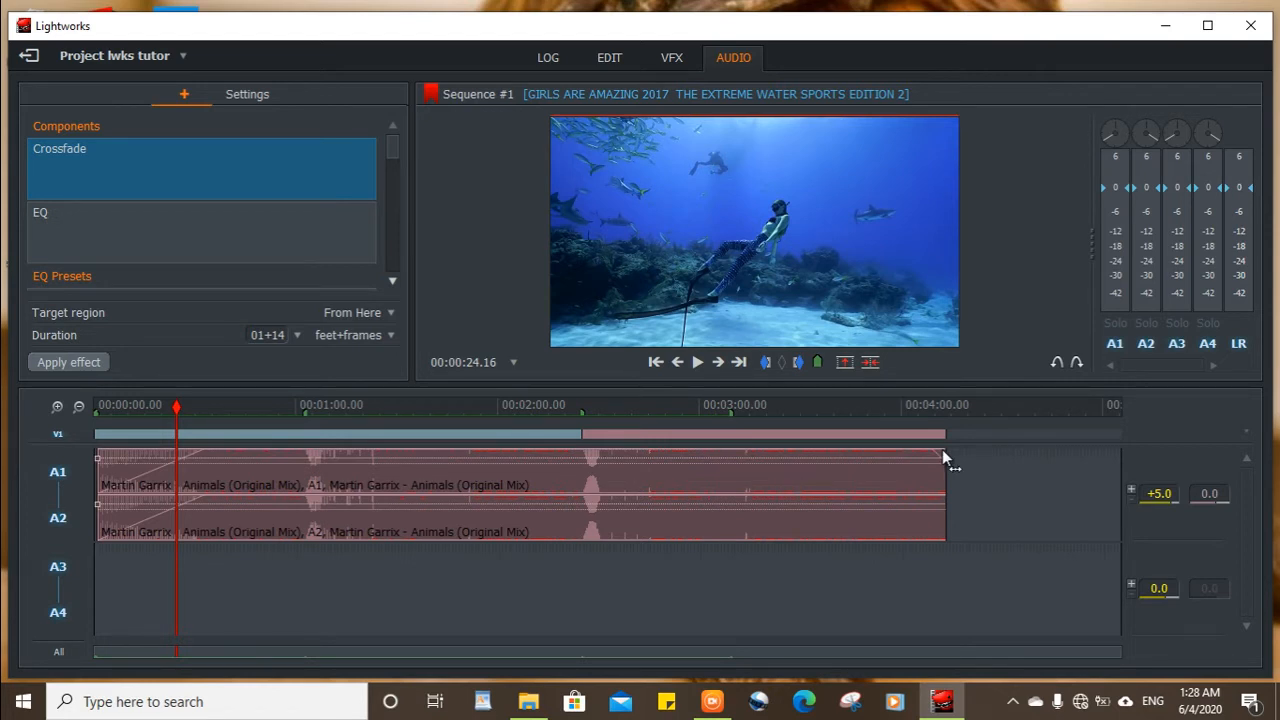
Fade out the last 15 seconds or so of the music on A1 and A2, and play from 00:03:49.24 to check it.
mouse_move(943, 457)
mouse_down()
mouse_move(894, 494)
mouse_move(803, 494)
mouse_move(323, 417)
mouse_move(873, 440)
mouse_move(902, 464)
mouse_up()
drag(176, 405, 865, 504)
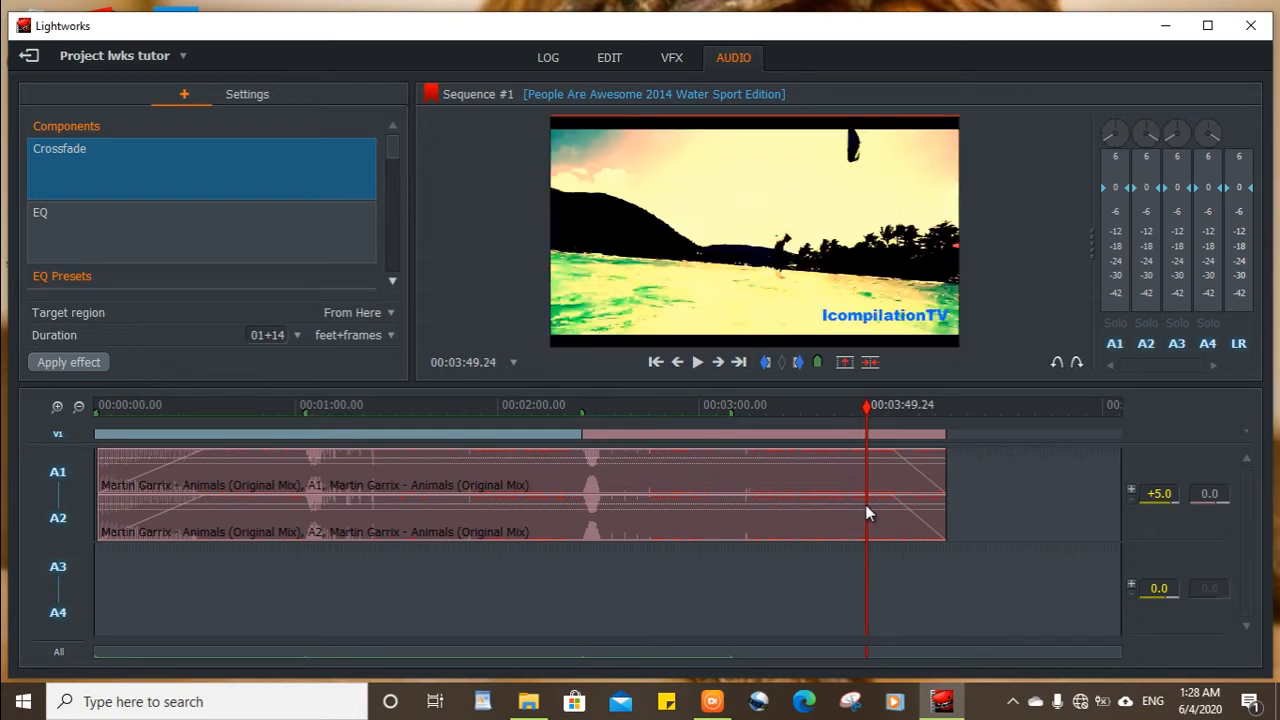
click(698, 362)
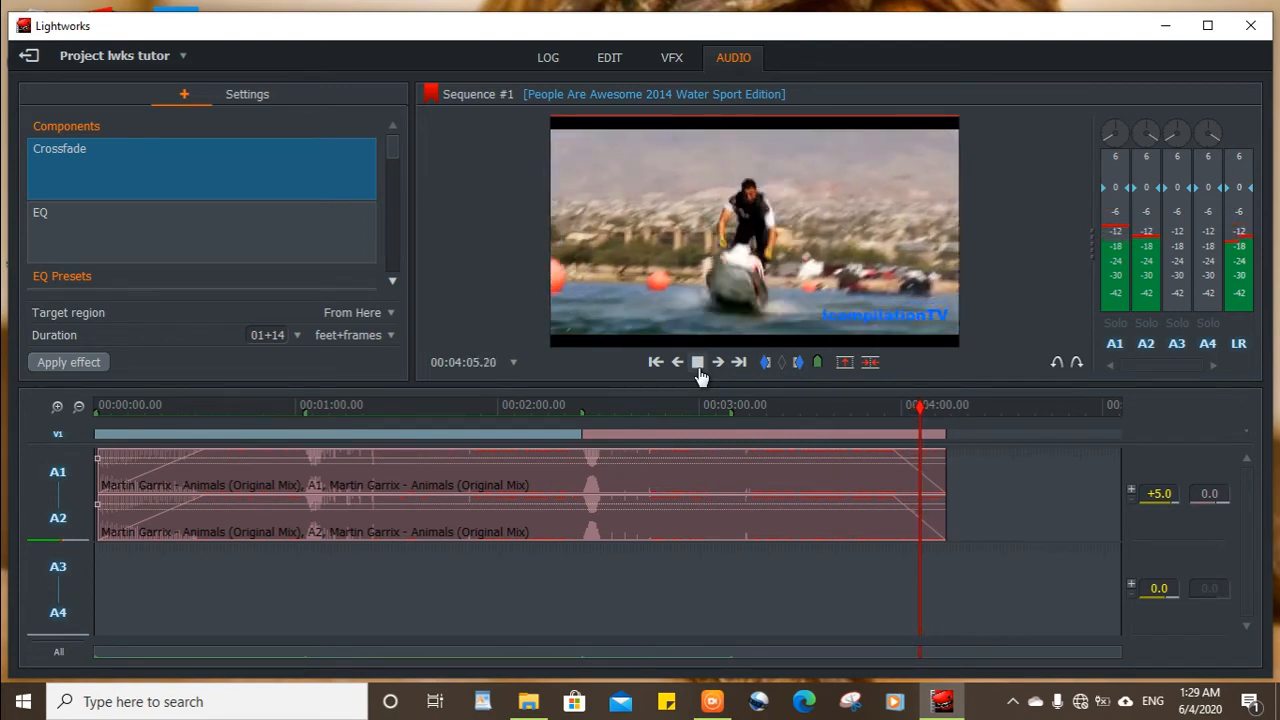
click(699, 368)
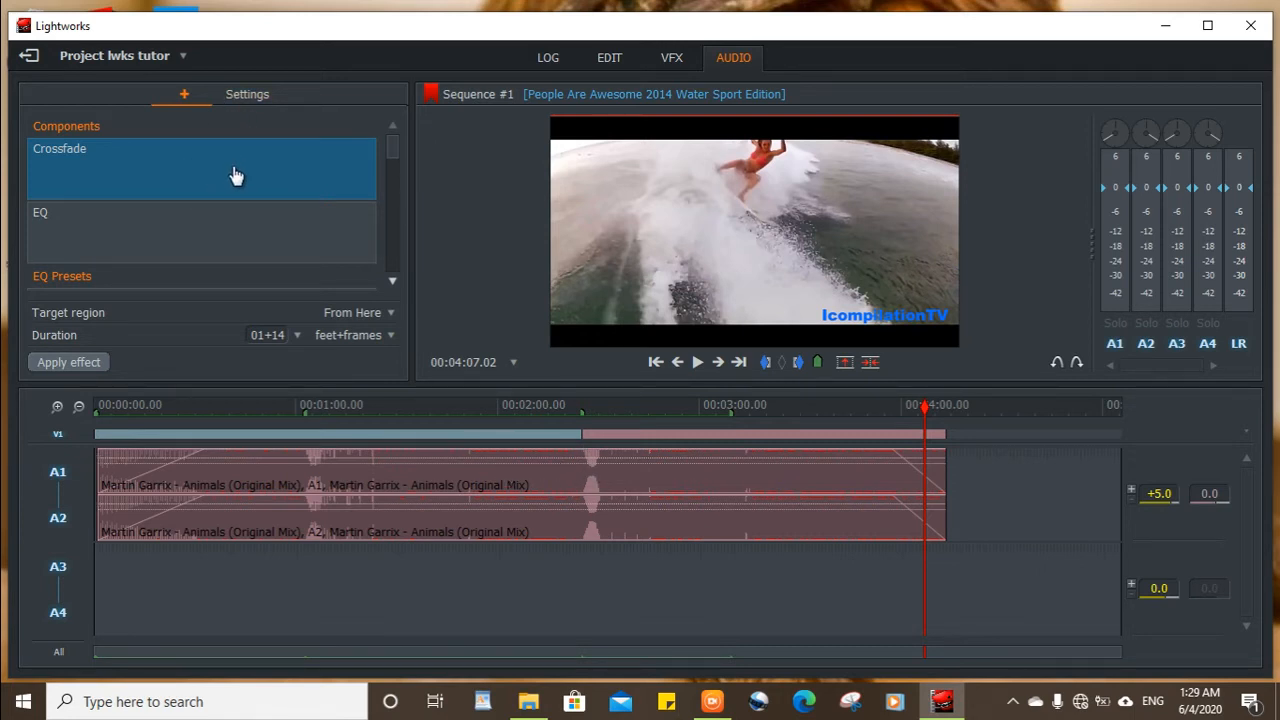
Apply the Reduce Soundtrack Presence EQ preset to the music, with Current Clip as the target region.
scroll(231, 190, down, 8)
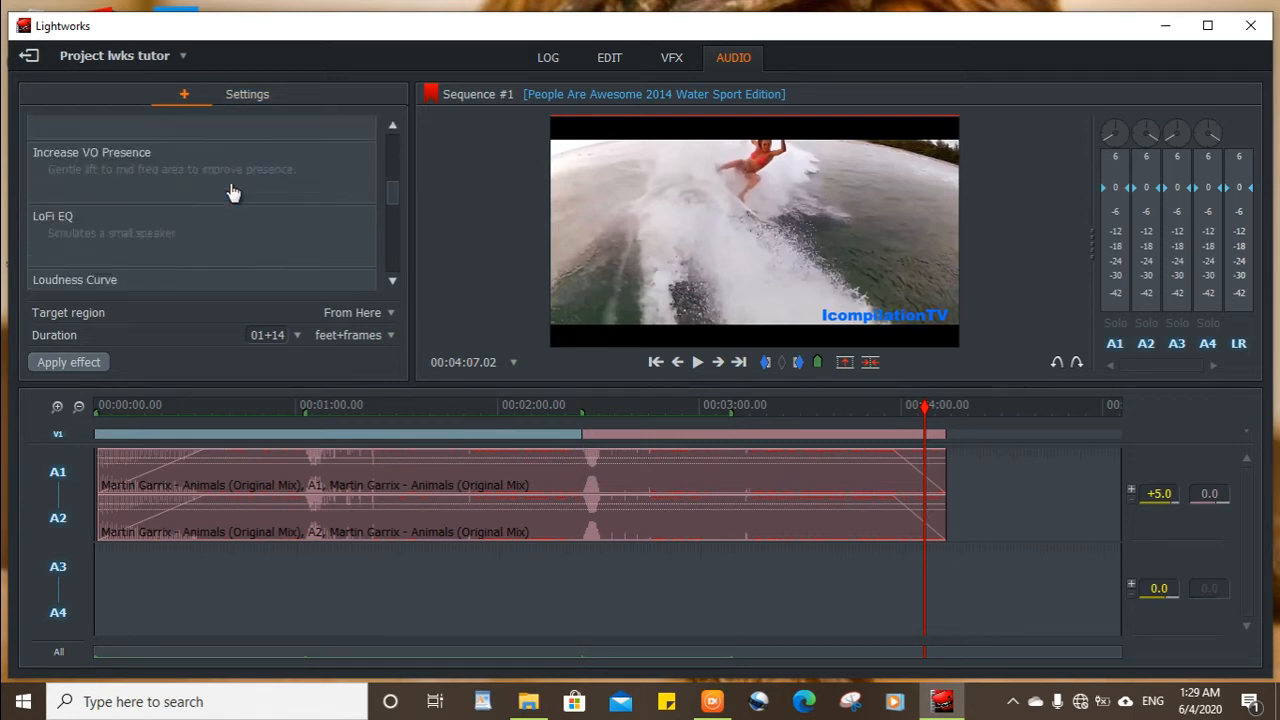
scroll(231, 190, down, 3)
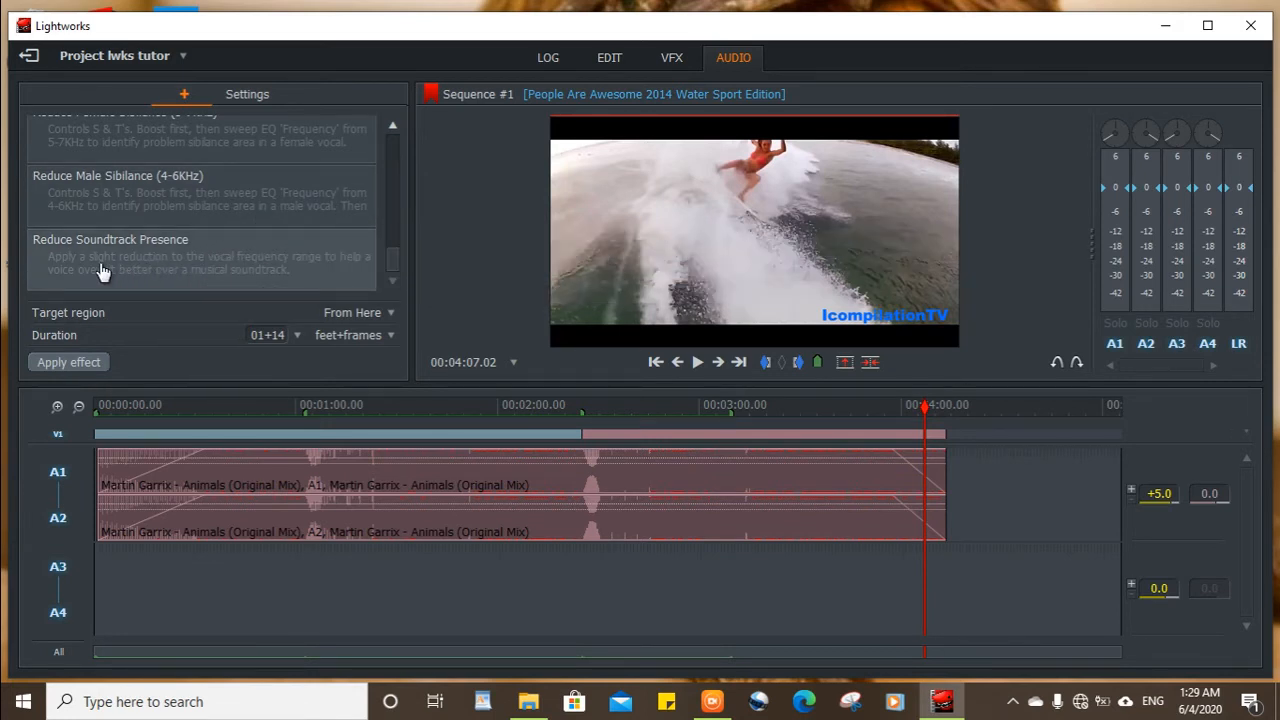
click(161, 264)
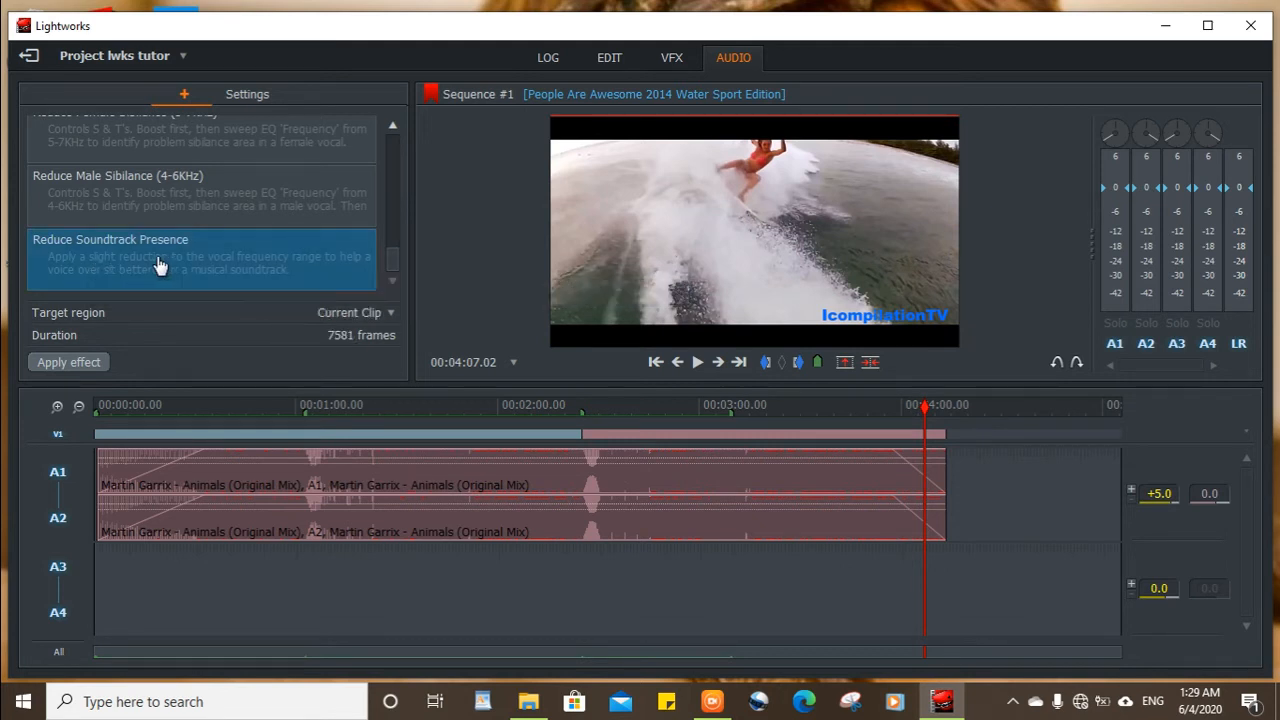
click(101, 363)
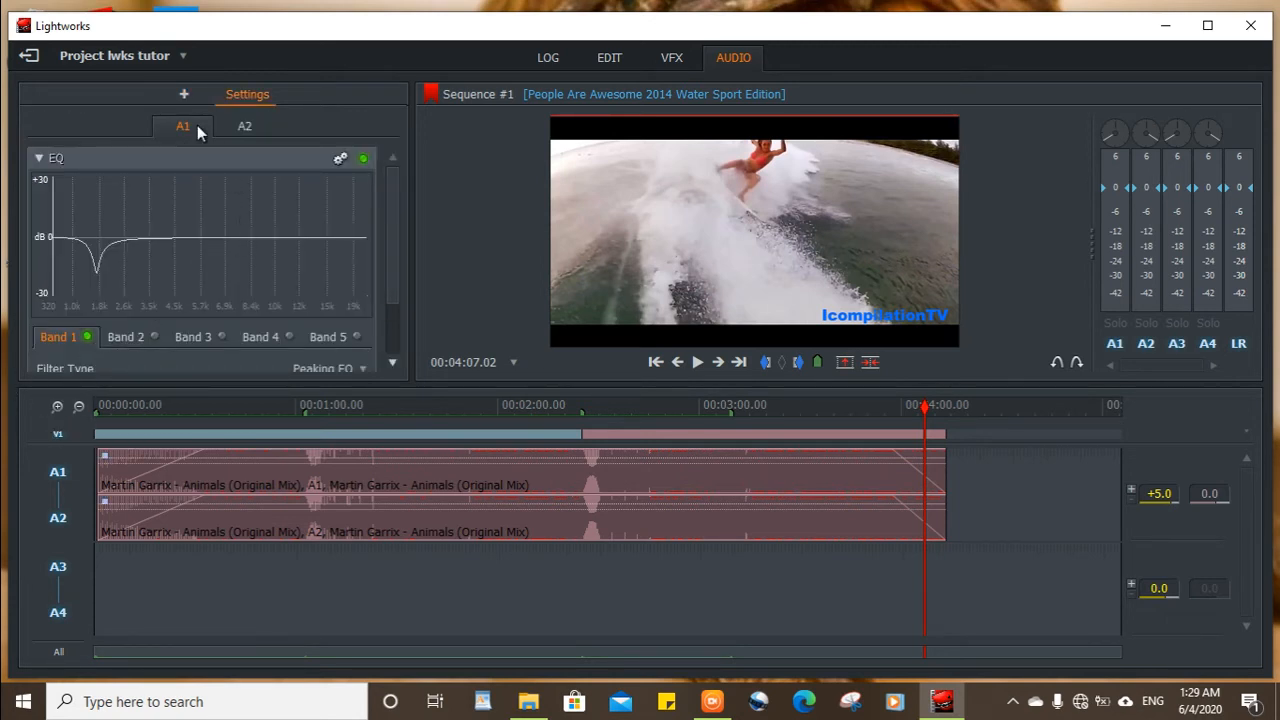
Examine the EQ settings of A1 and A2, including the reset and remove options and the Band 1 filter parameters.
click(242, 130)
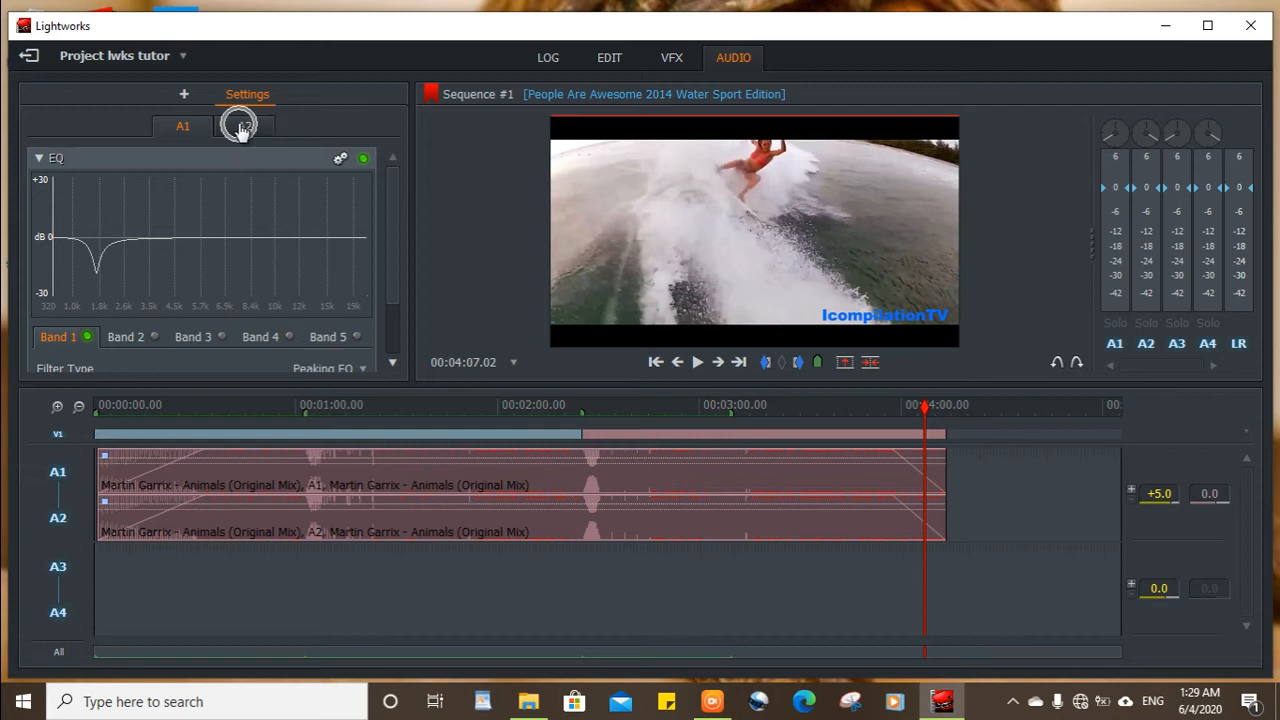
click(184, 129)
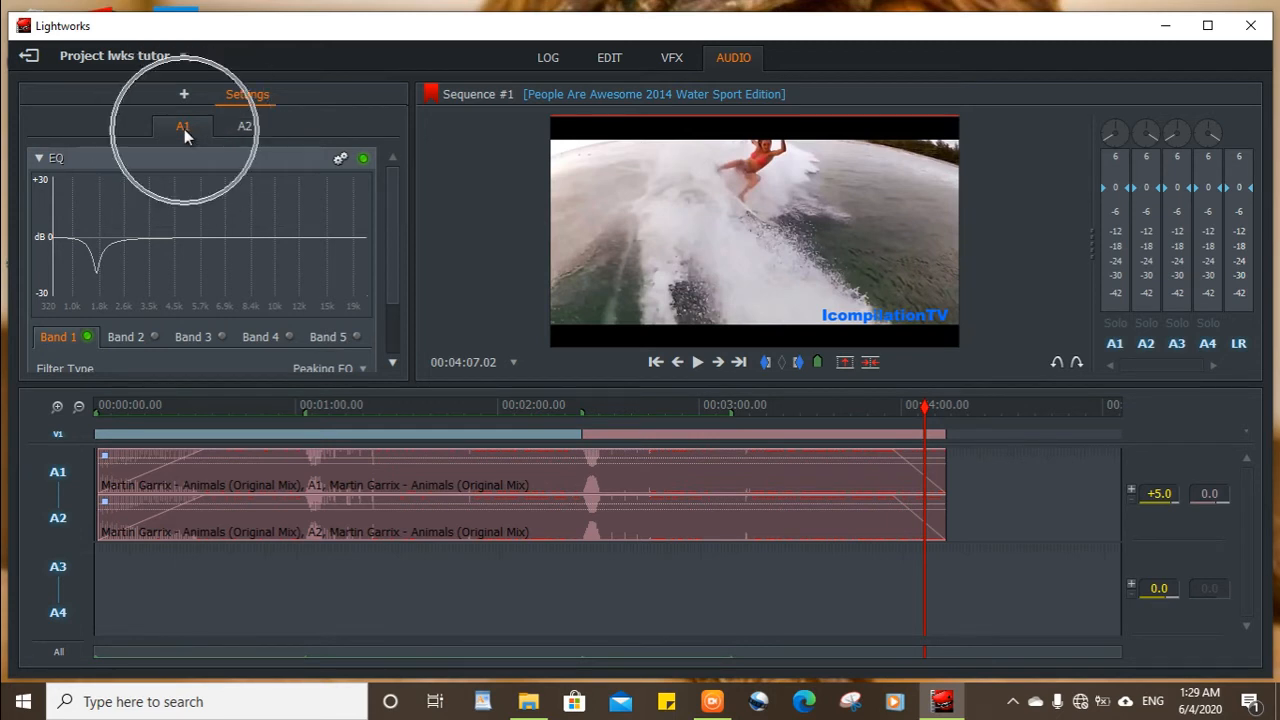
click(342, 161)
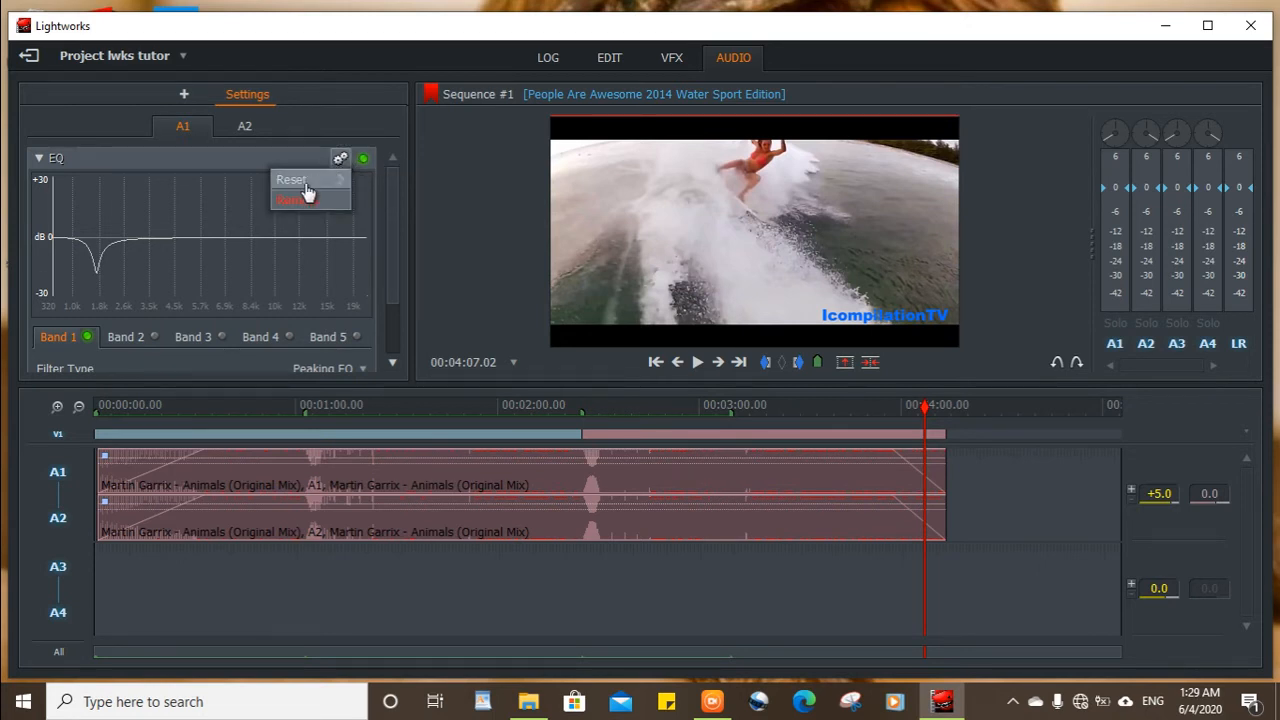
mouse_move(321, 186)
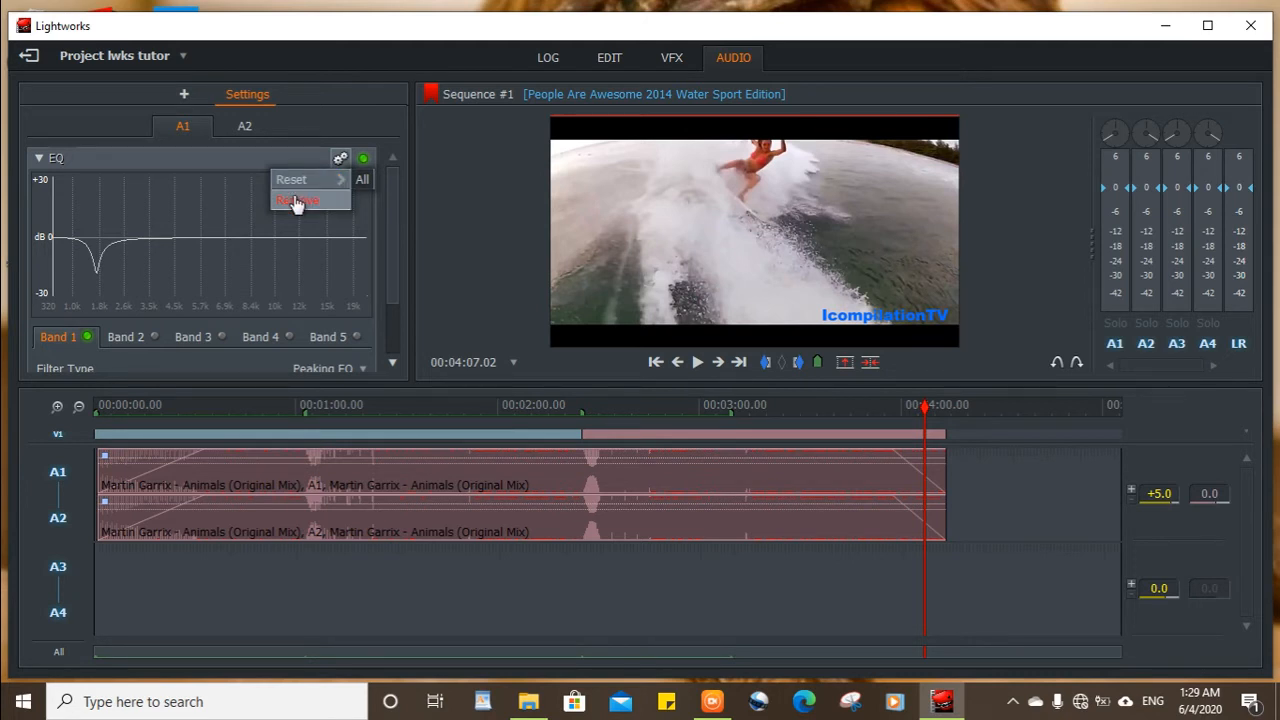
scroll(263, 238, down, 2)
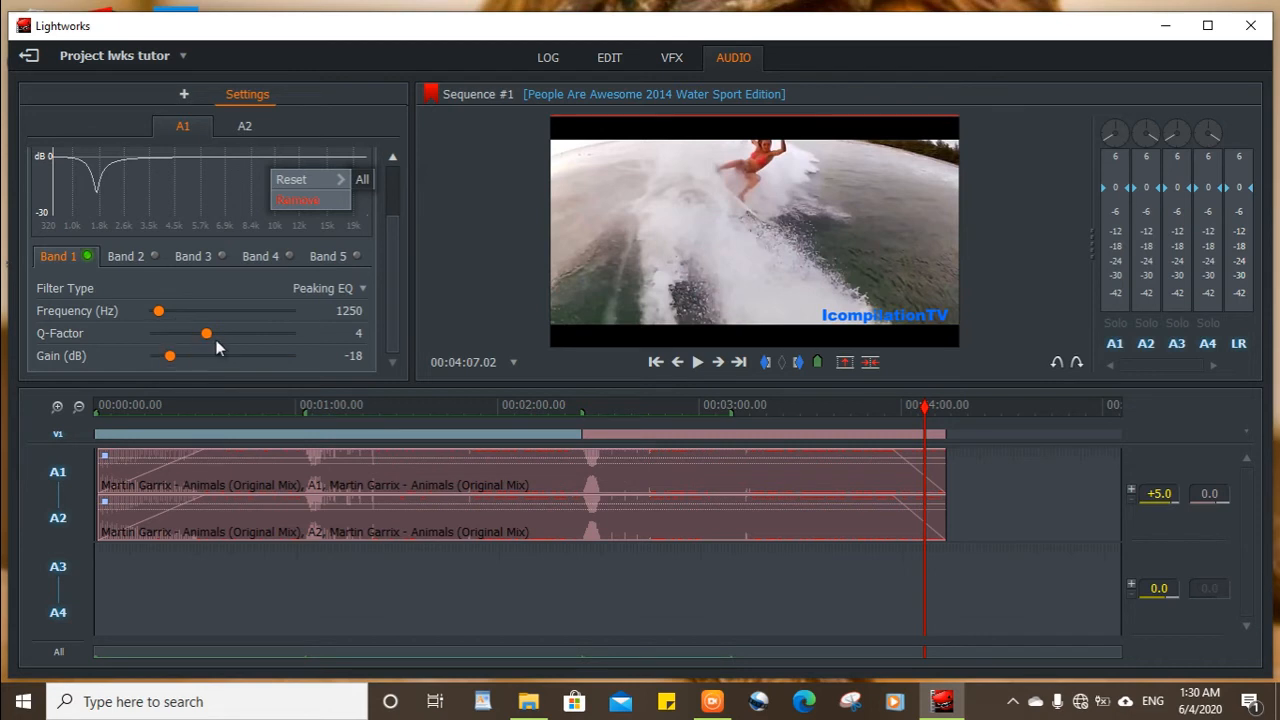
key(ctrl)
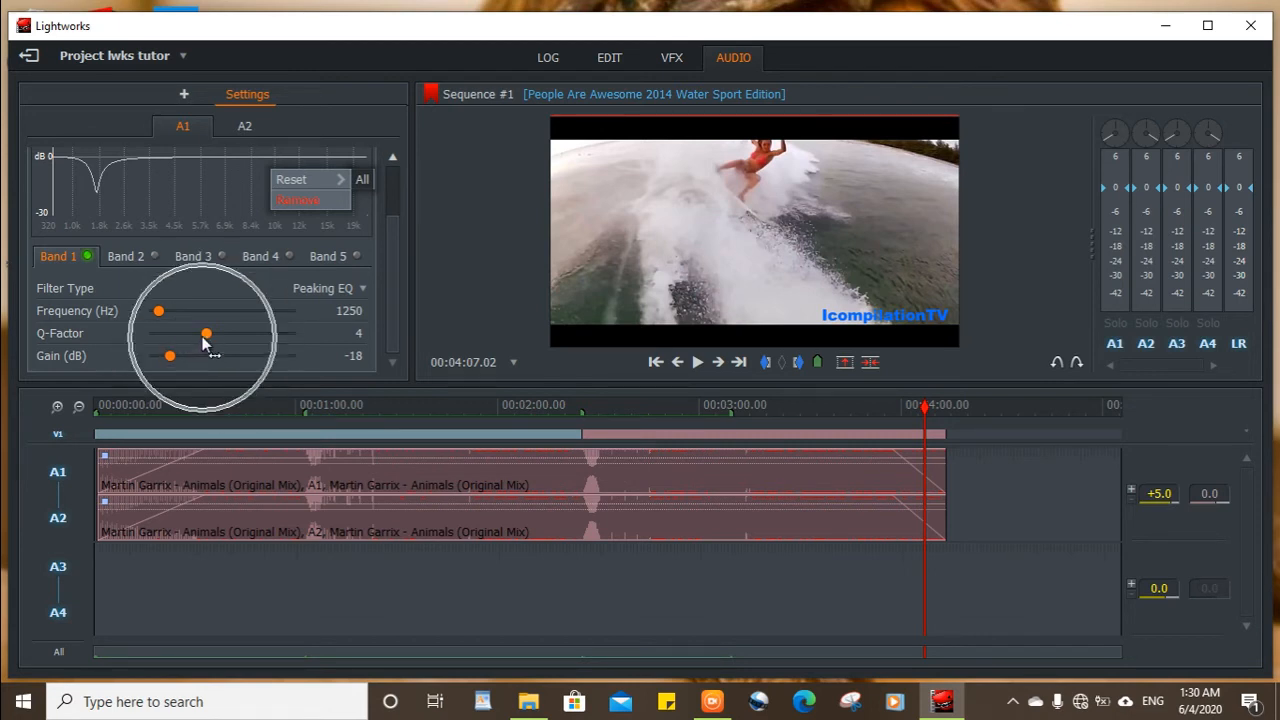
key(ctrl)
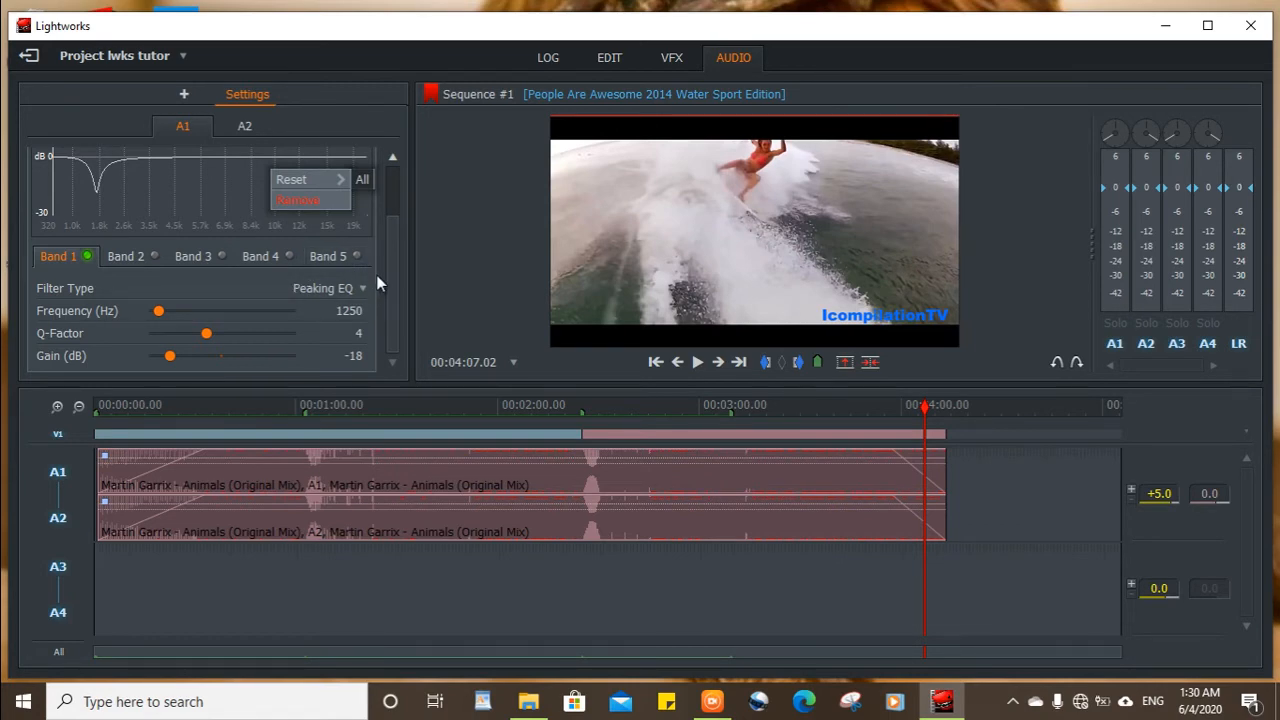
Return to the editing view and add a second video track to the sequence.
click(610, 57)
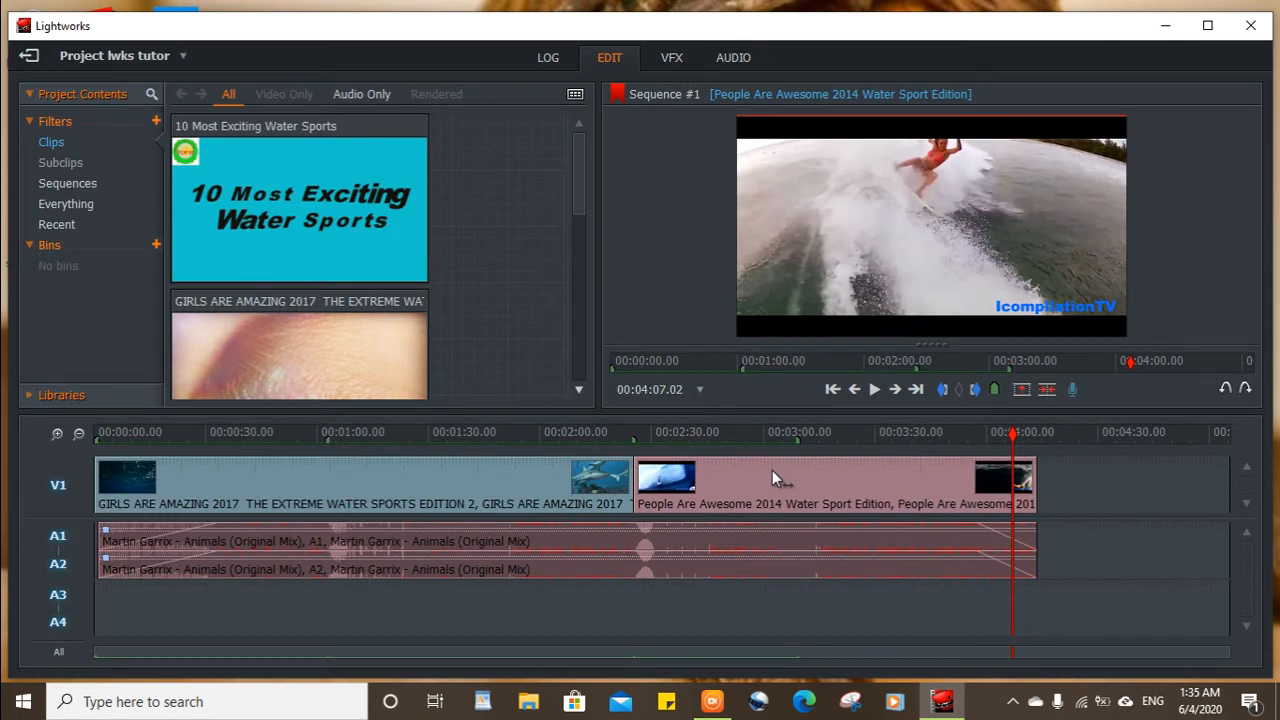
click(59, 492)
right_click(62, 496)
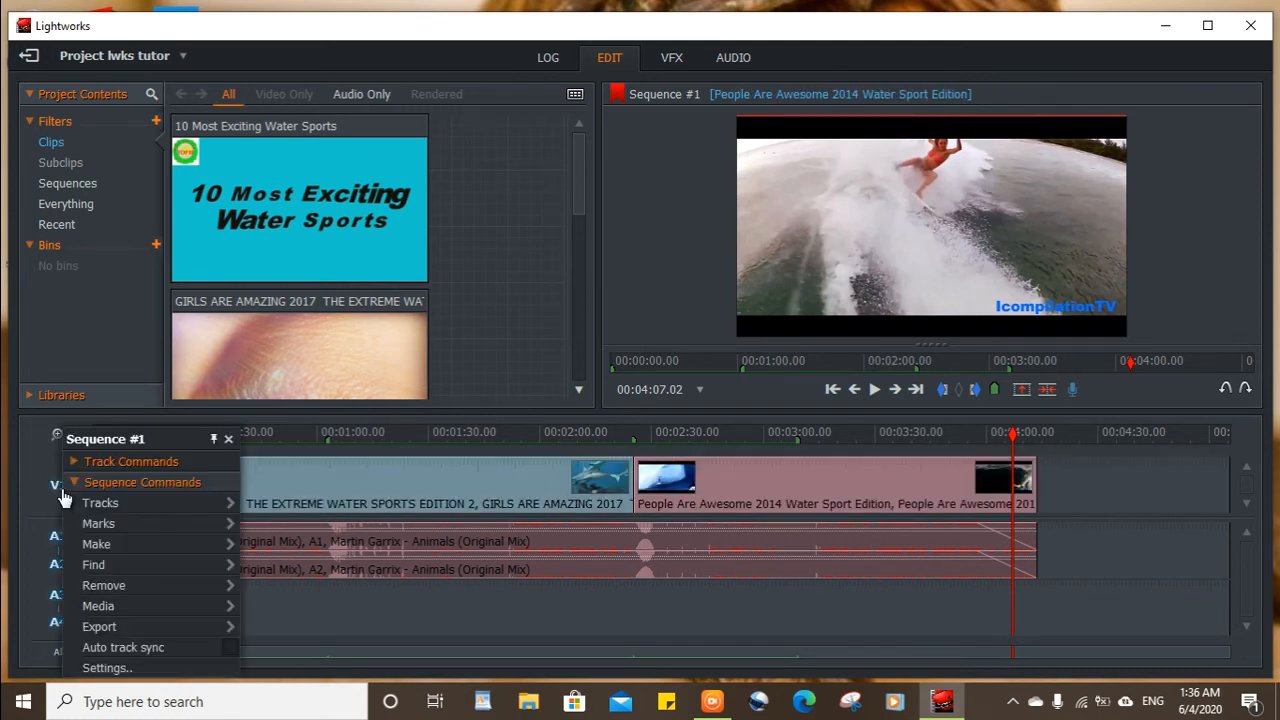
mouse_move(118, 509)
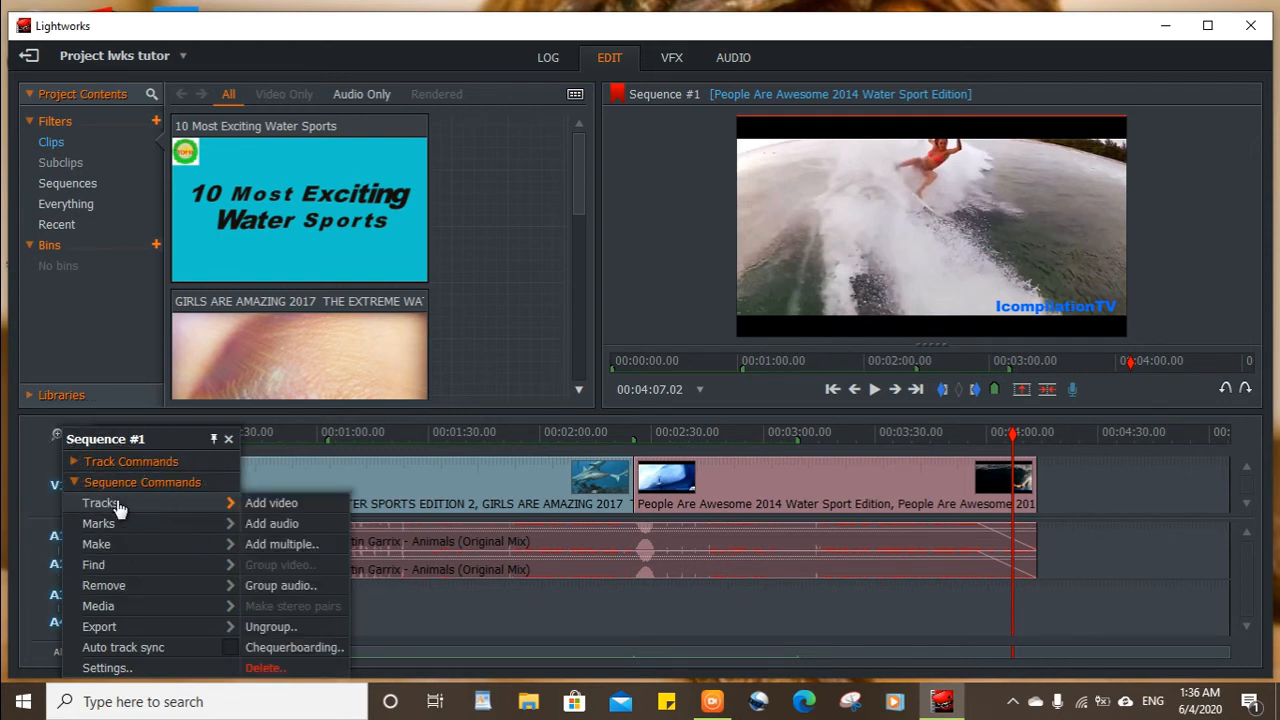
click(267, 503)
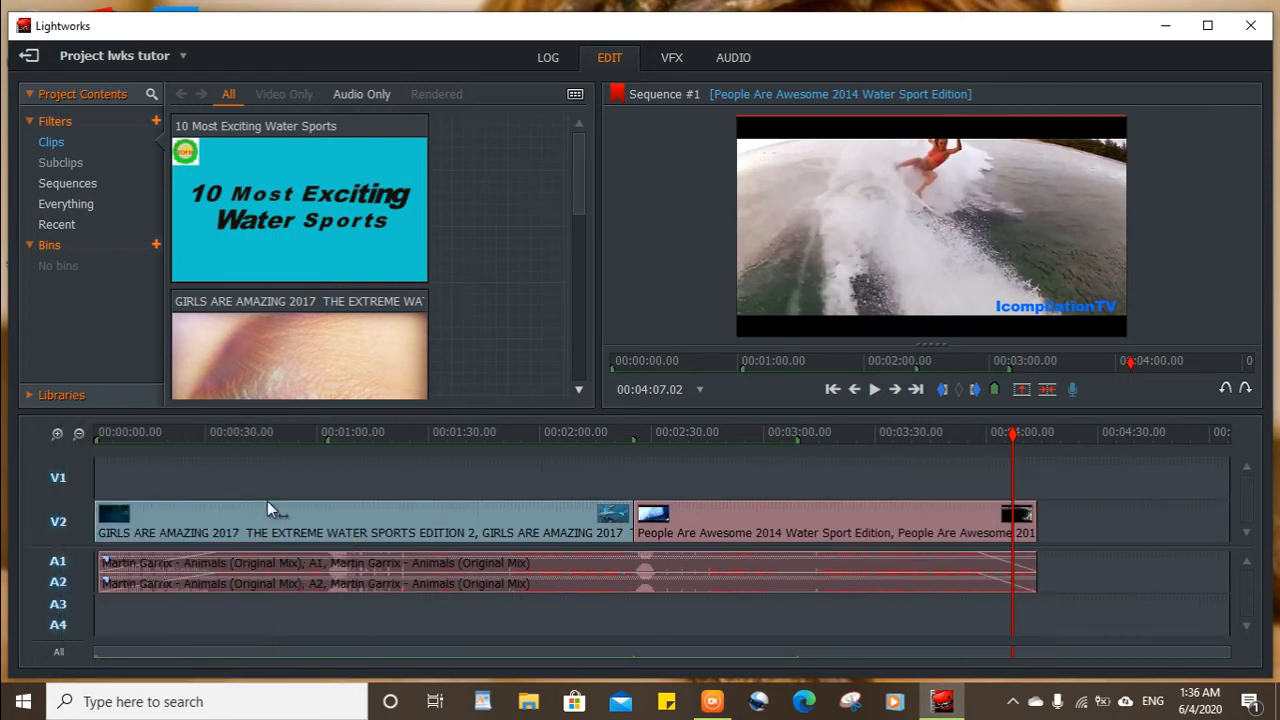
click(218, 493)
right_click(57, 565)
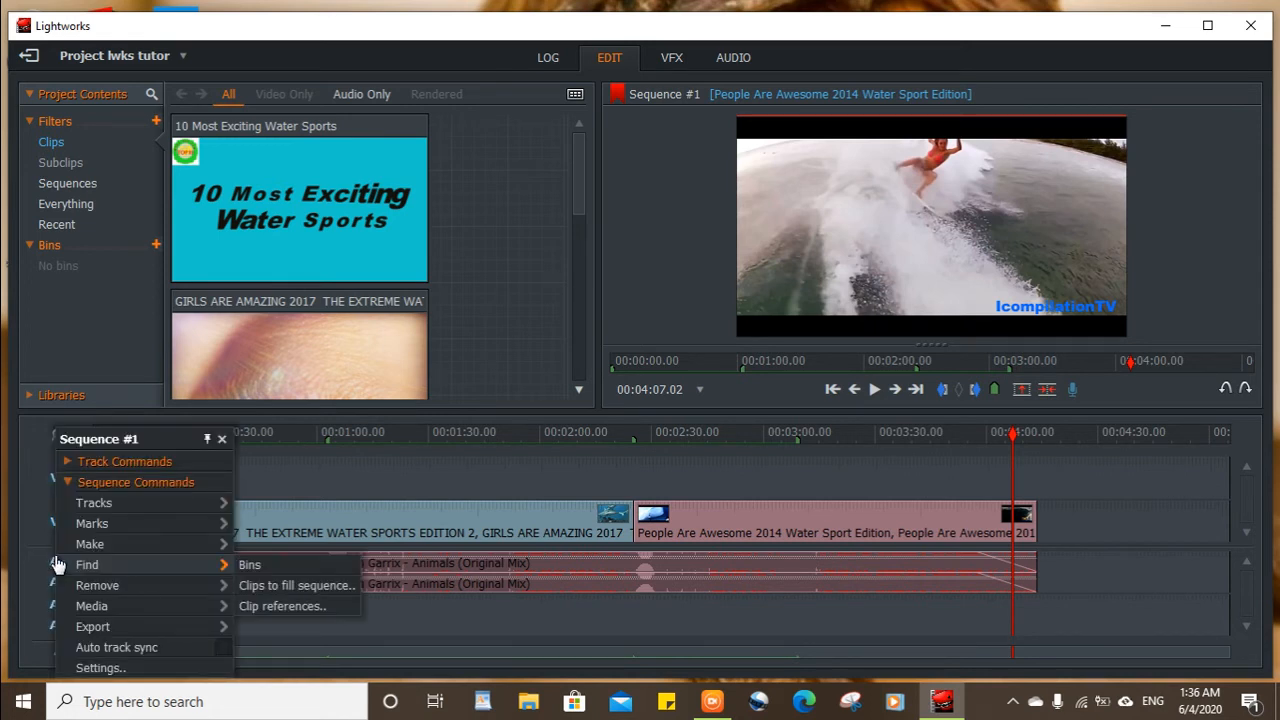
mouse_move(135, 508)
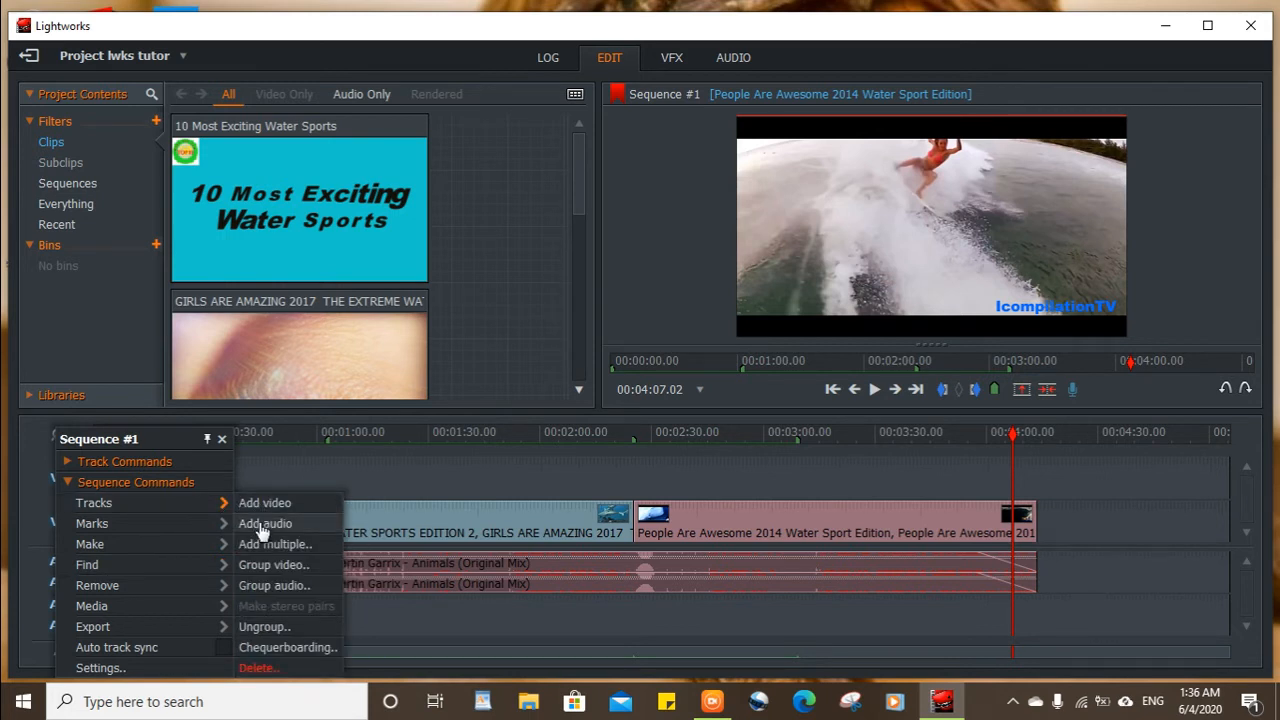
click(262, 528)
click(330, 482)
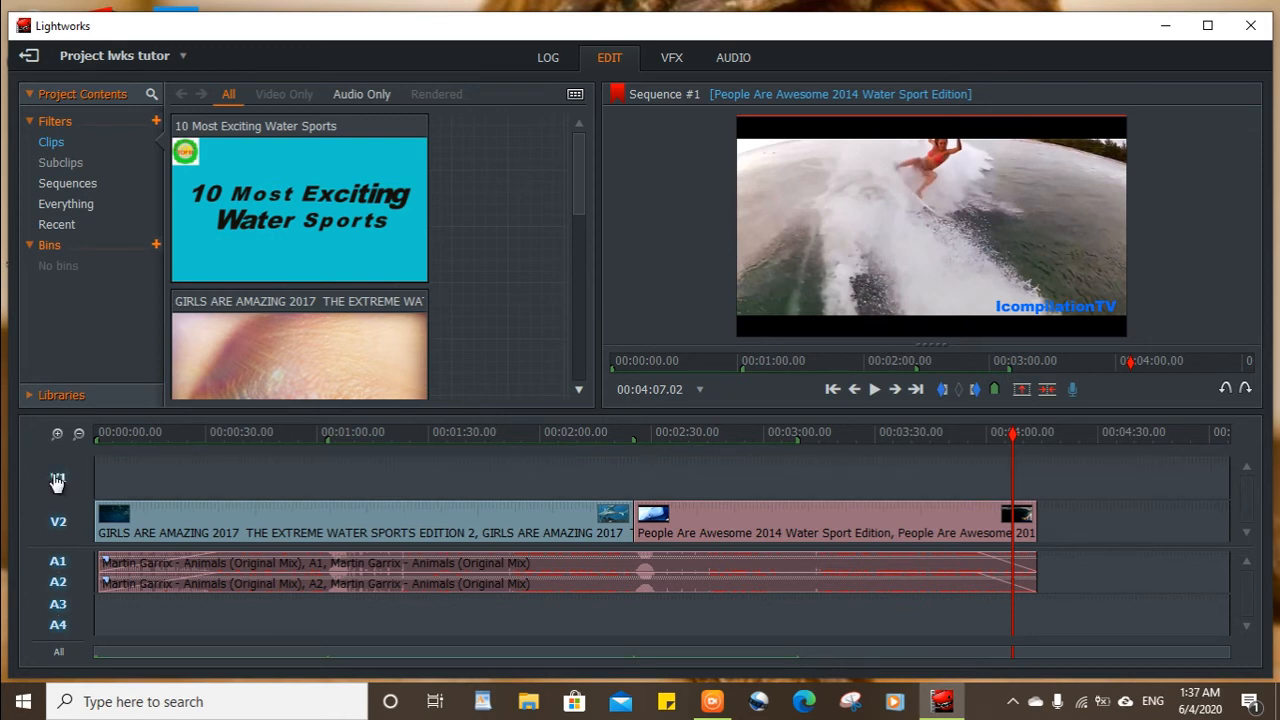
Delete the empty video track V1 from the sequence.
right_click(57, 482)
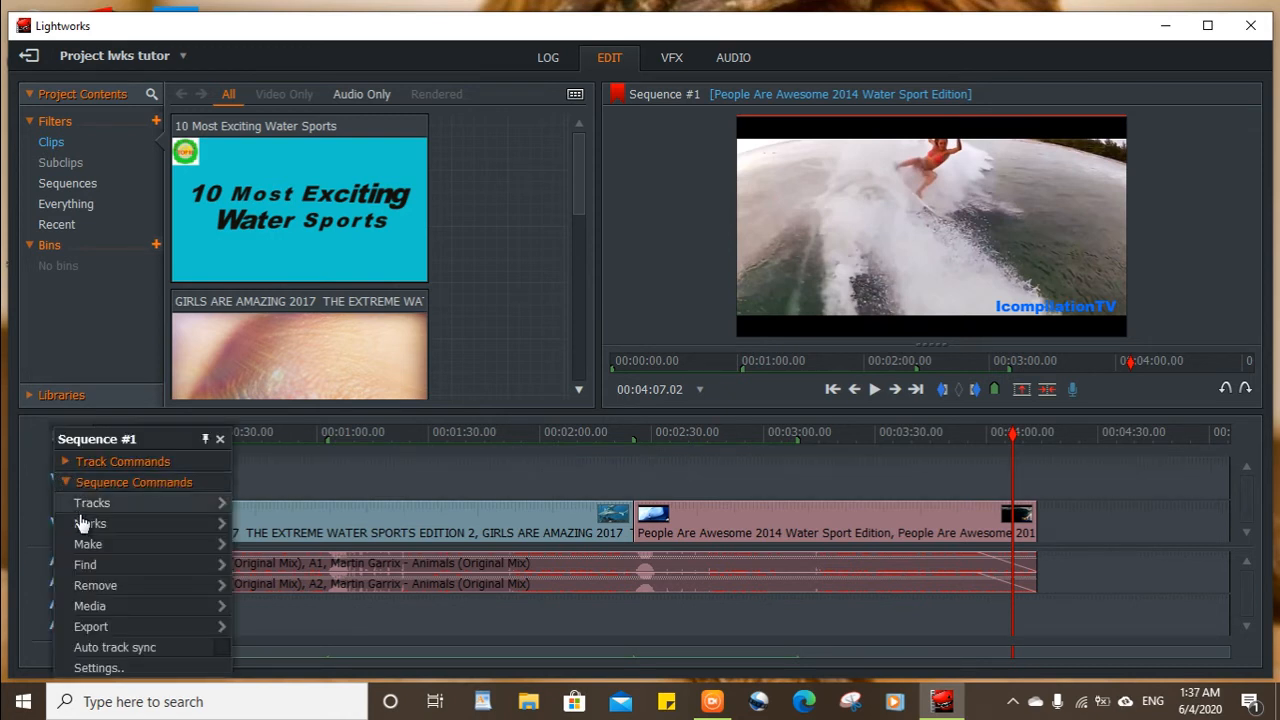
mouse_move(80, 524)
mouse_move(148, 504)
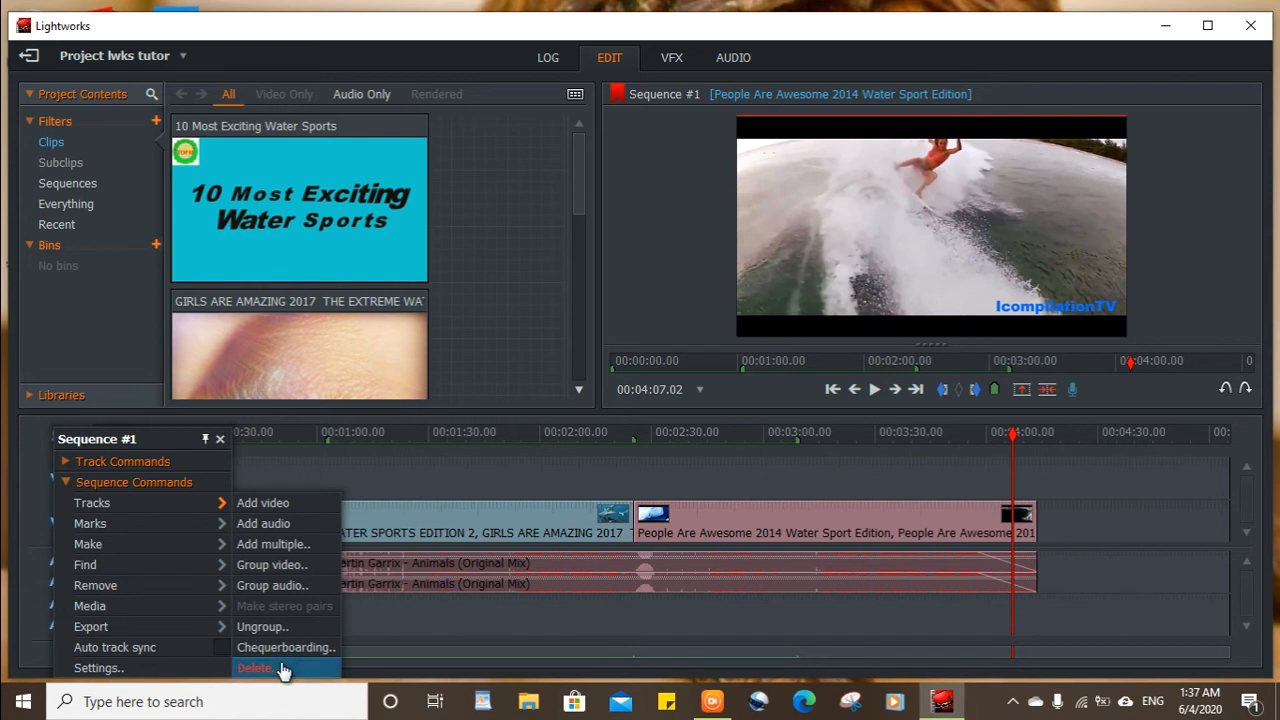
click(280, 669)
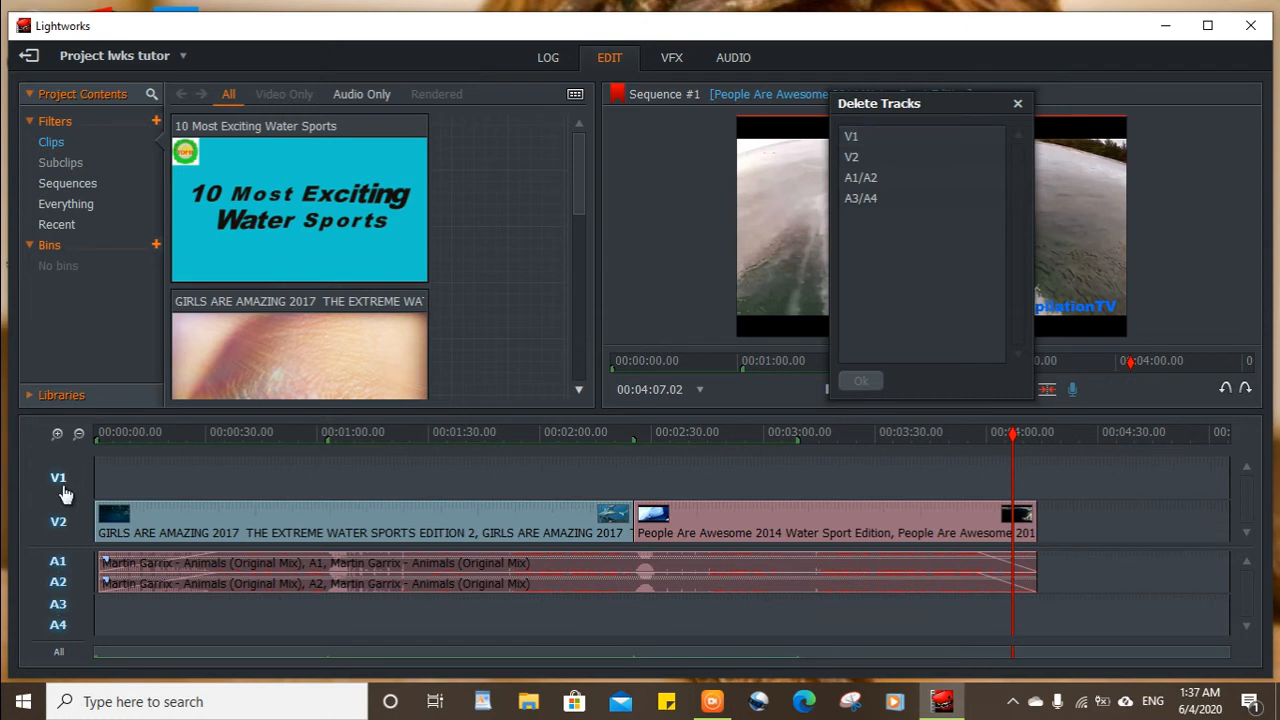
key(ctrl)
key(ctrl)
click(876, 139)
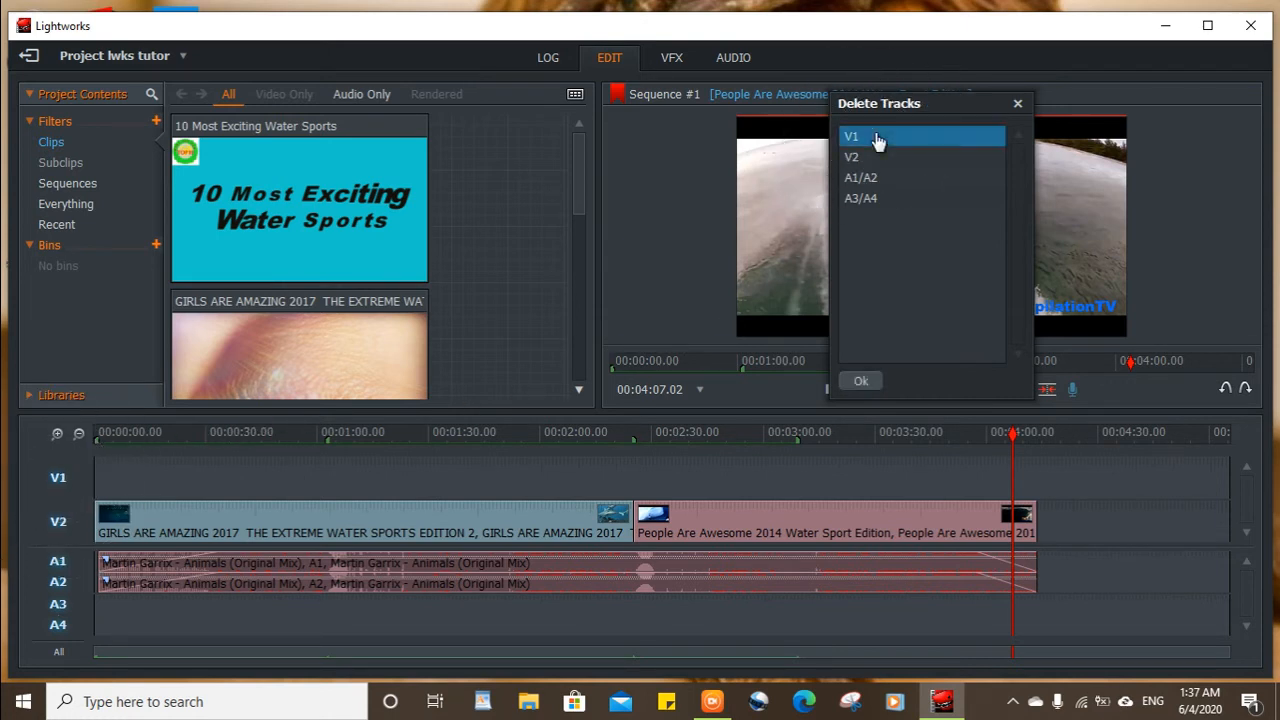
key(ctrl)
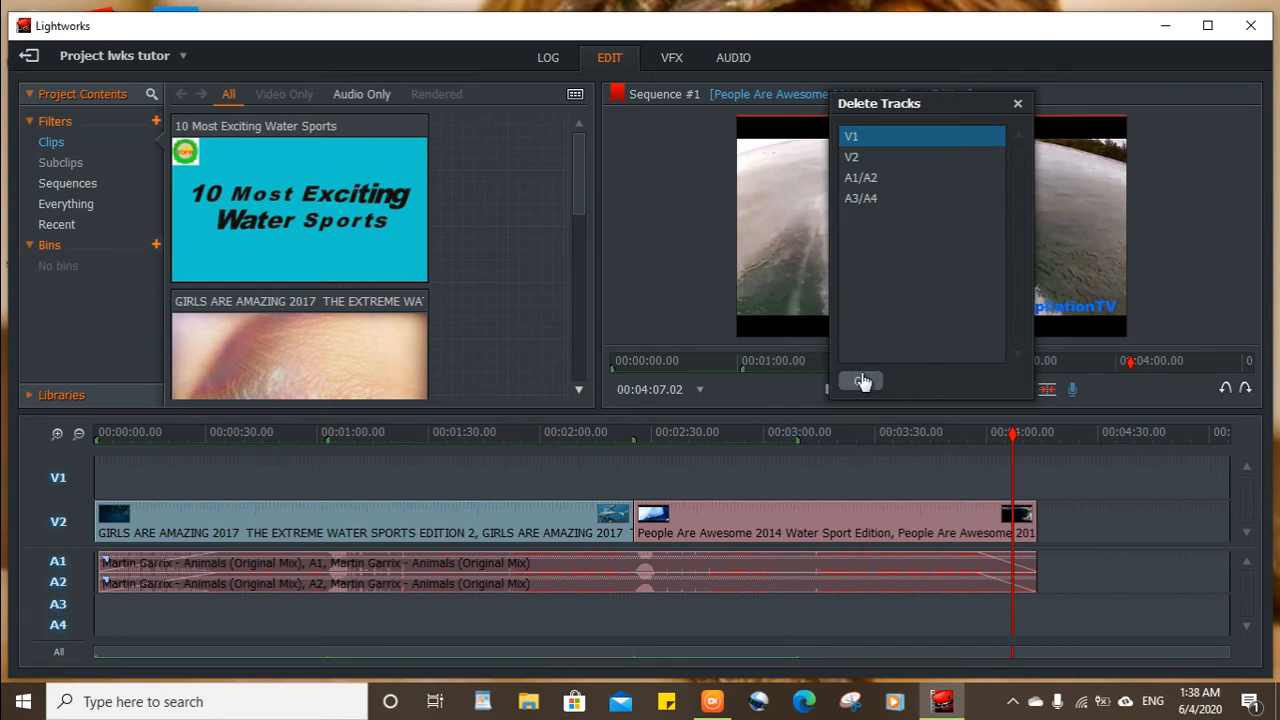
click(862, 381)
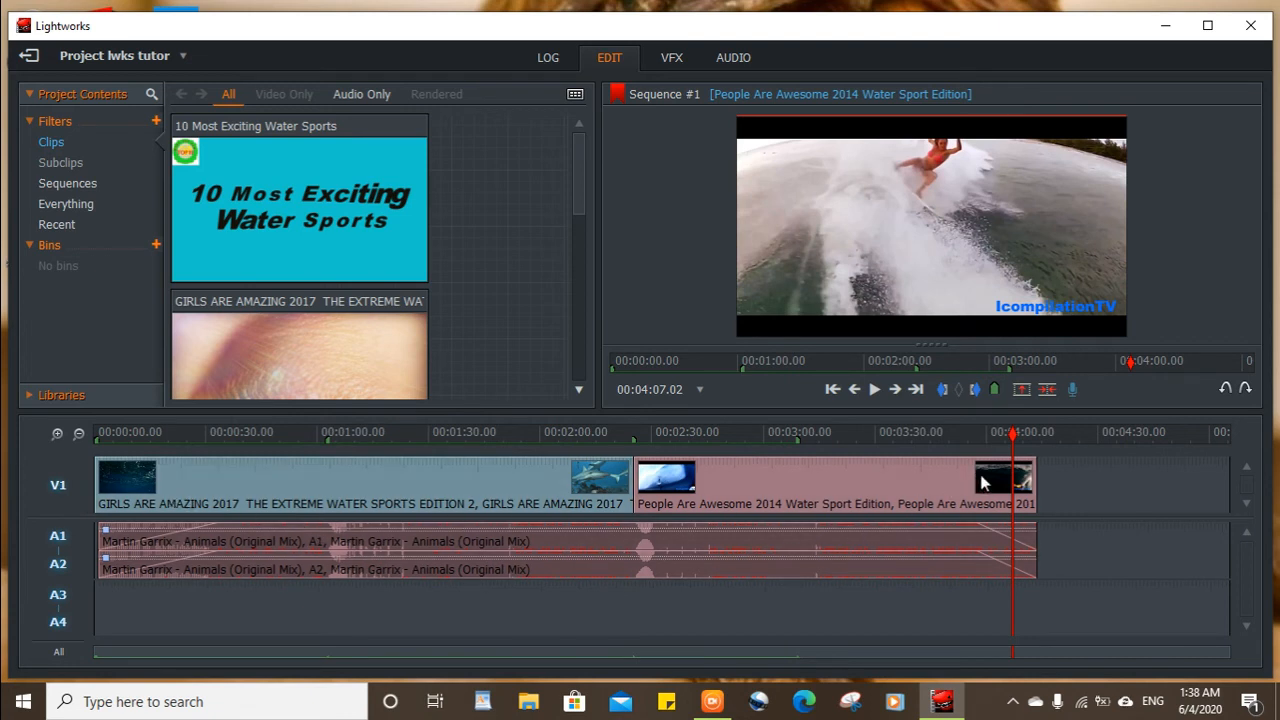
Close the gap after the last clip on the video track and move the playhead back to 00:00:10.14.
right_click(1118, 484)
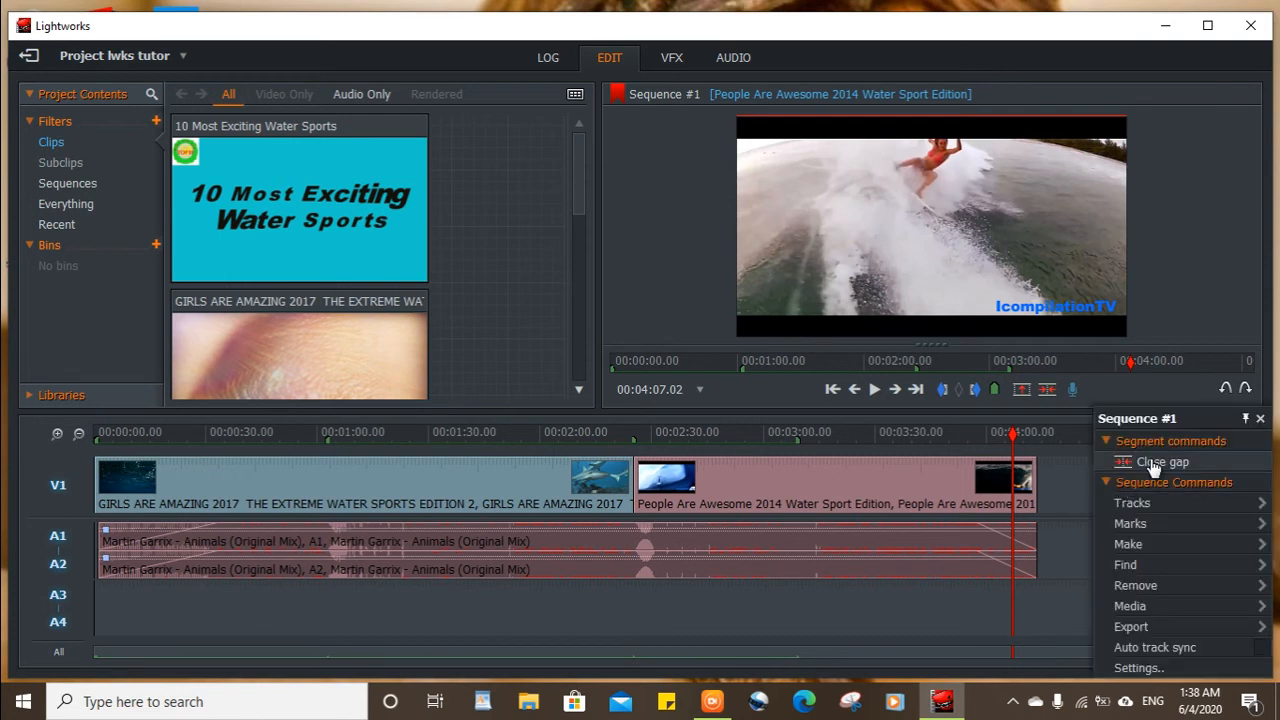
click(1152, 464)
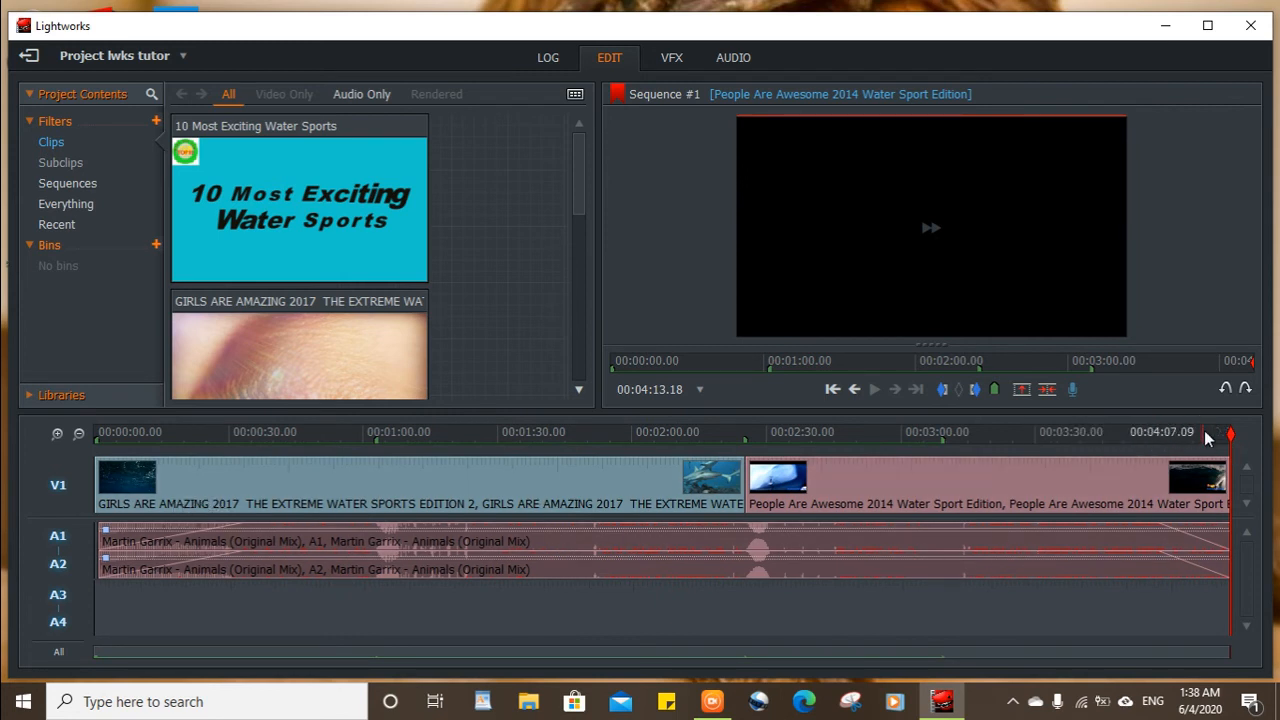
drag(1233, 434, 914, 454)
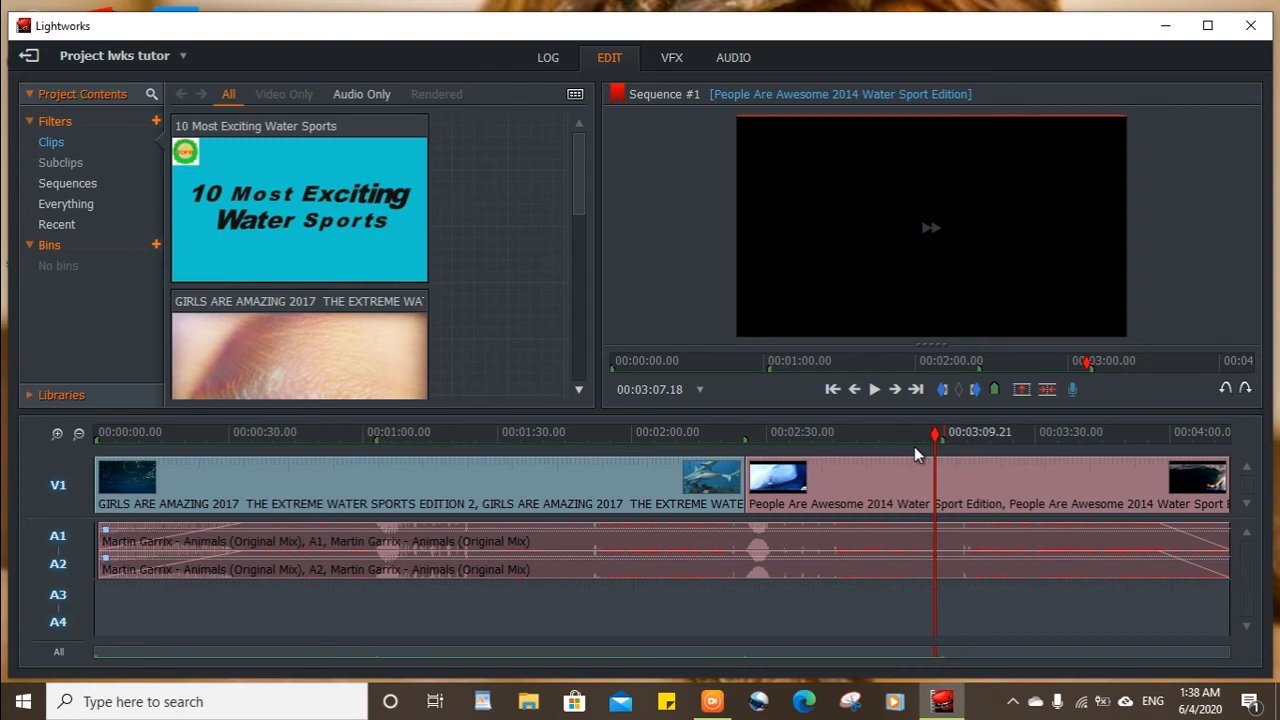
click(268, 435)
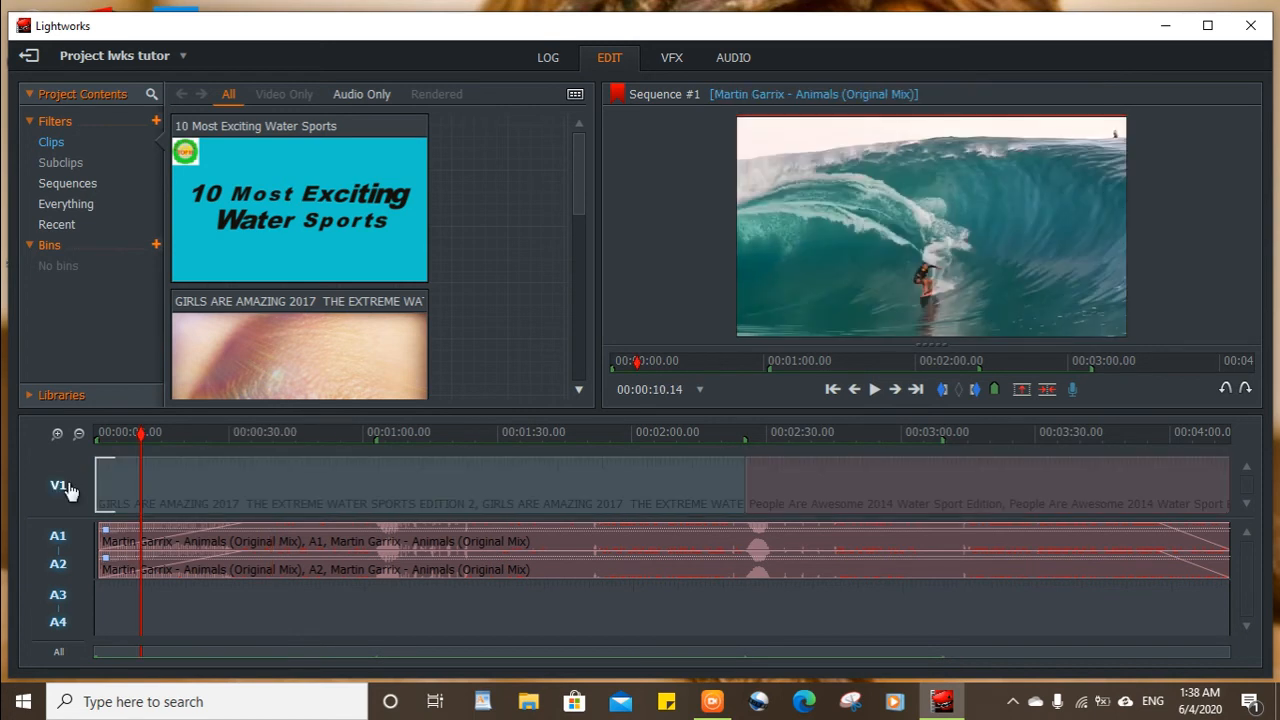
click(67, 489)
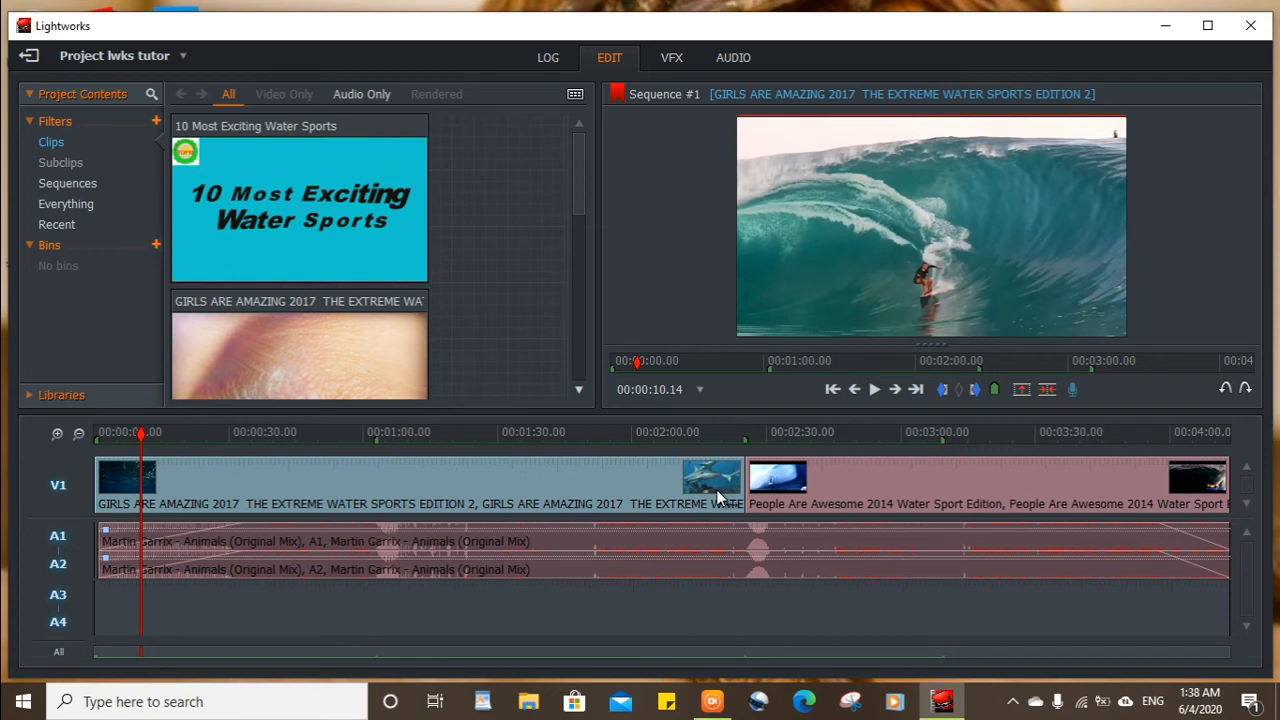
Open the export settings of the sequence for the H.264/MP4 (Free) media file format.
click(609, 475)
right_click(592, 467)
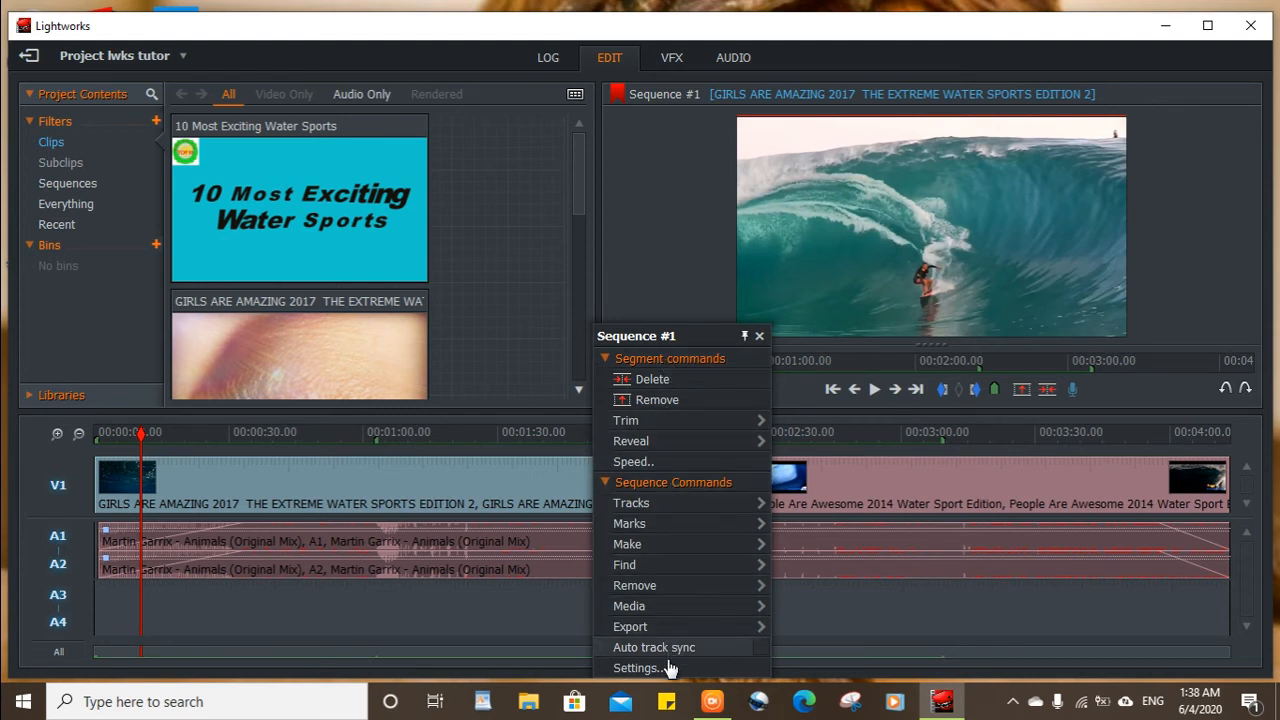
click(681, 627)
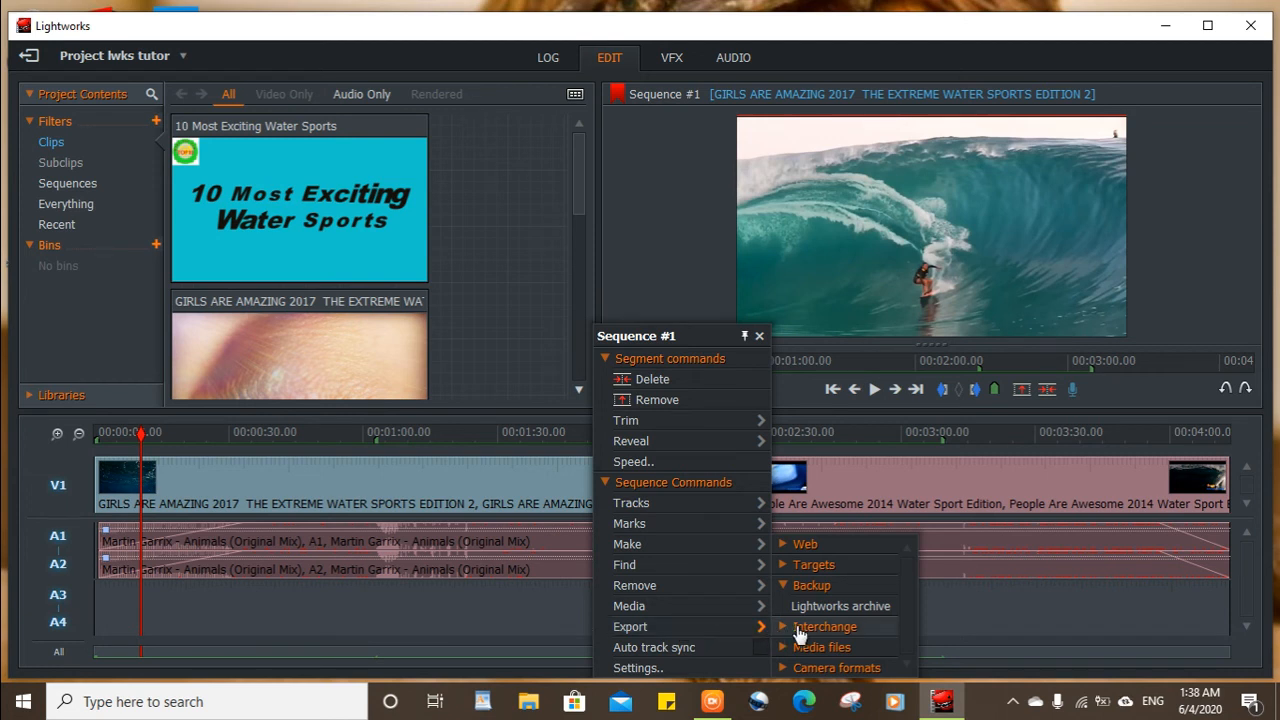
click(814, 549)
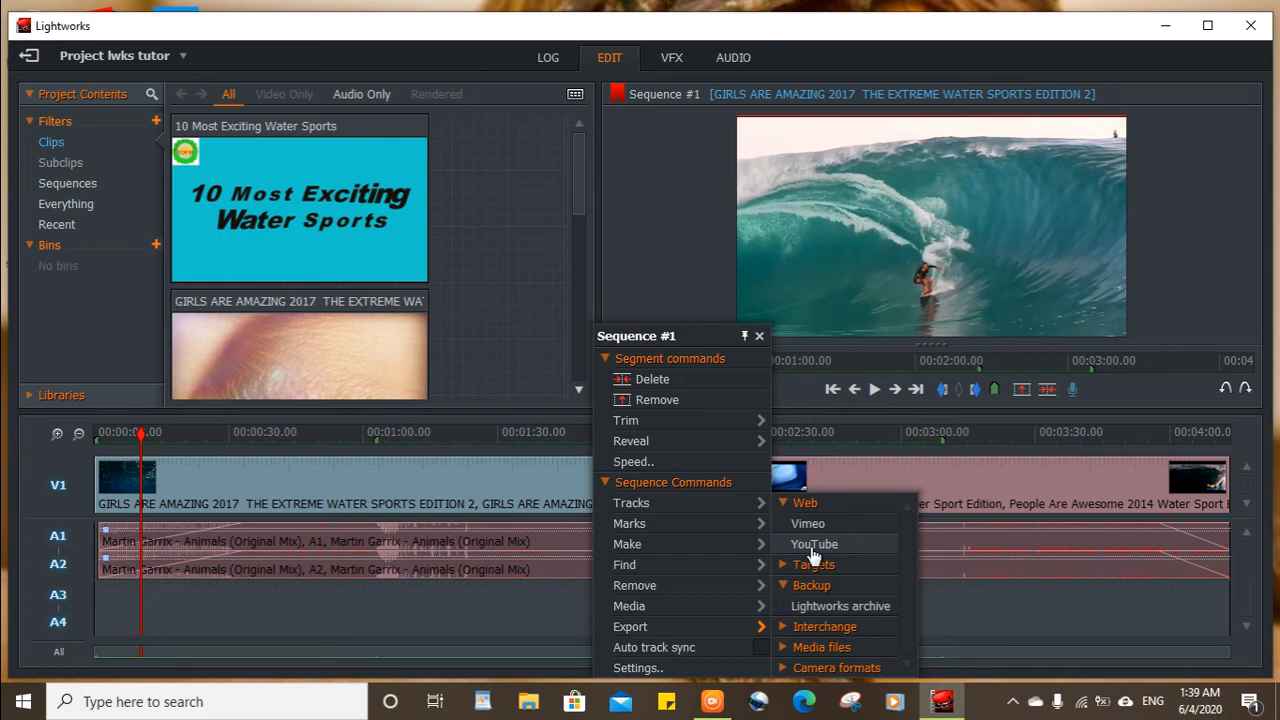
click(798, 648)
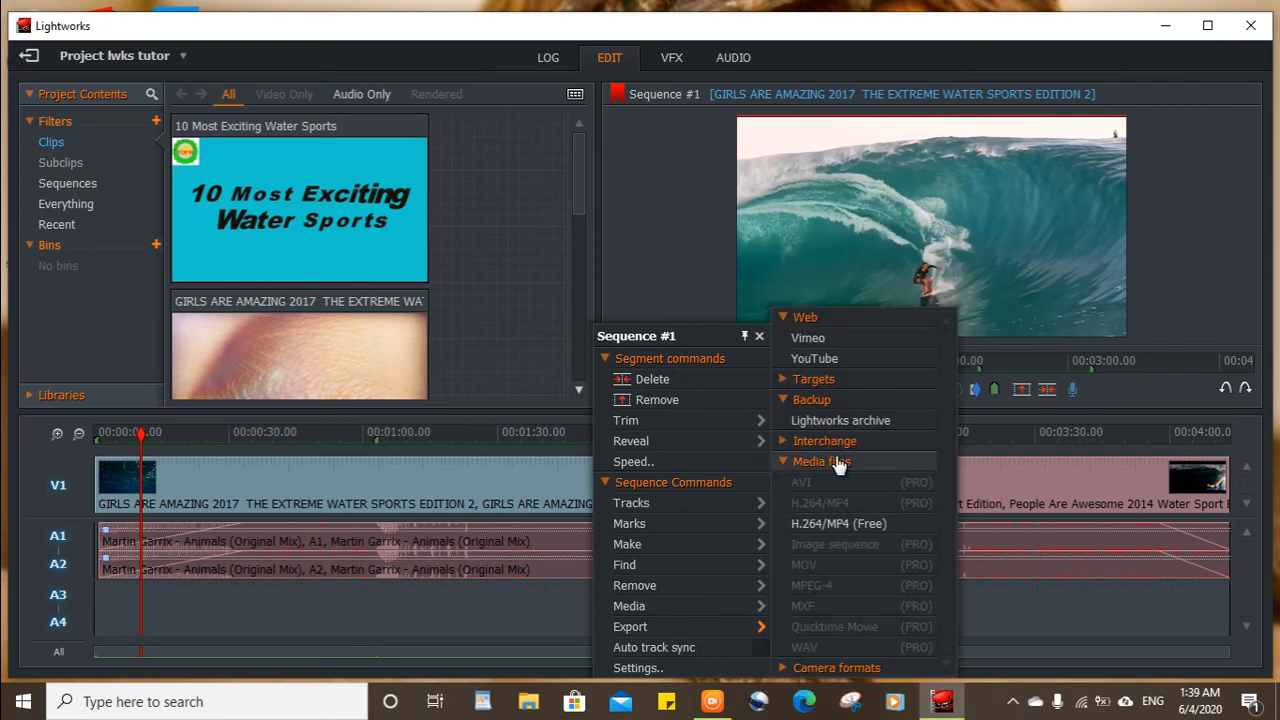
click(835, 526)
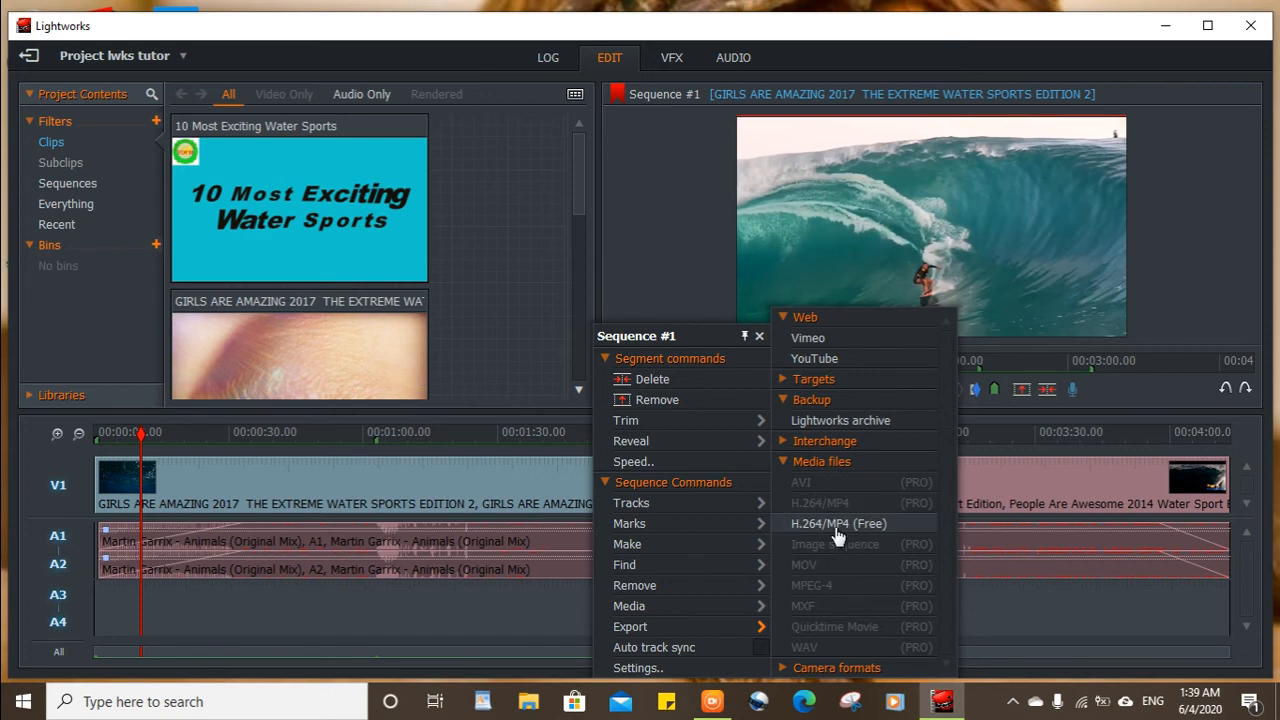
click(835, 526)
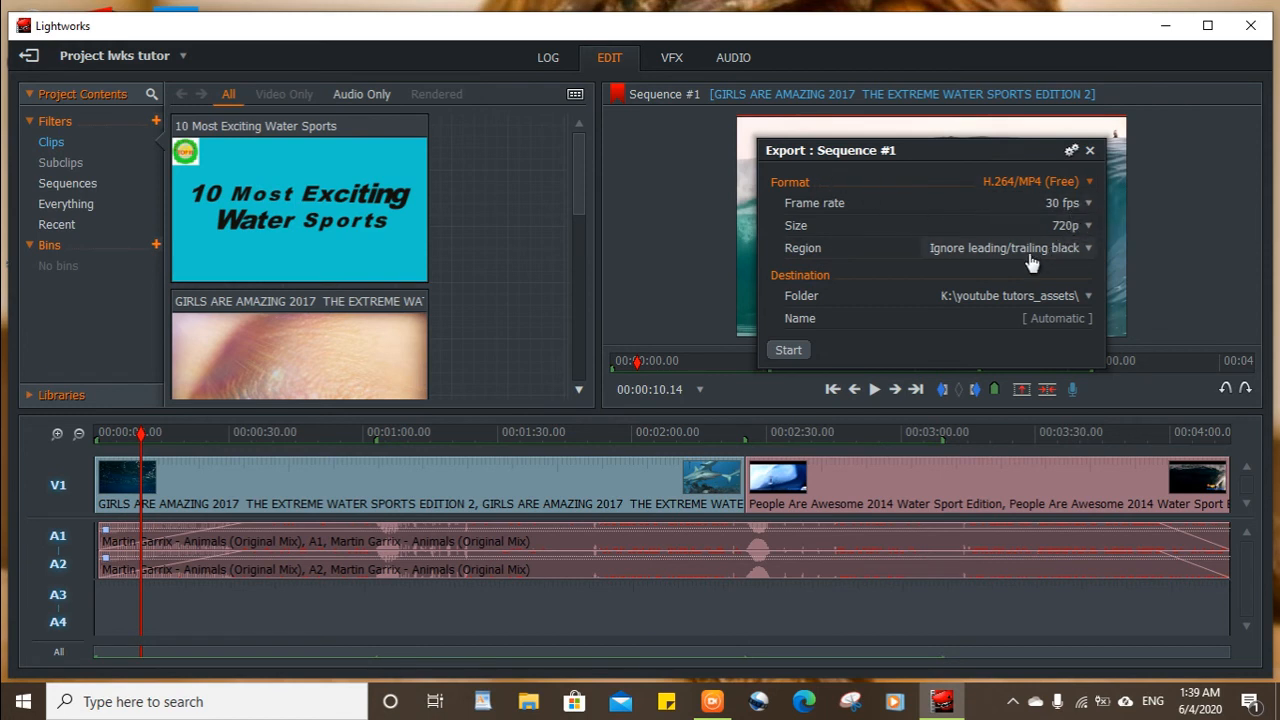
Examine the available export sizes, frame rates and formats for the H.264/MP4 (Free) export.
click(1086, 228)
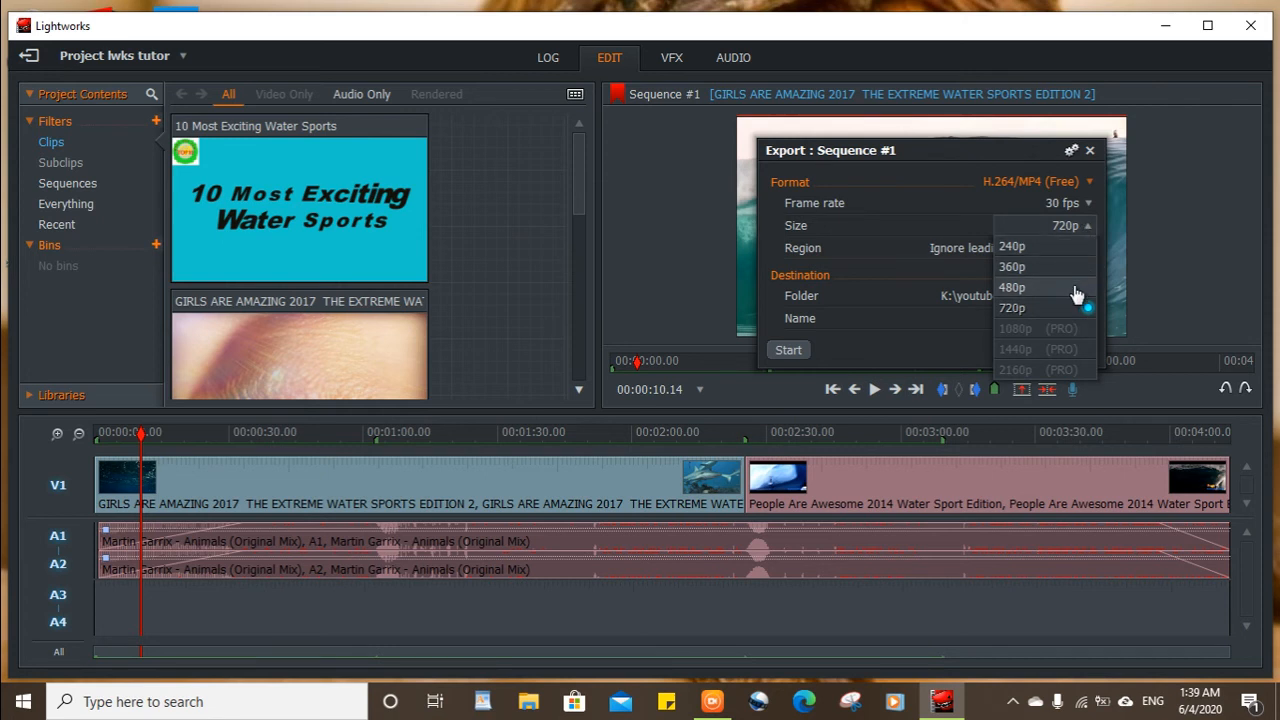
click(1083, 226)
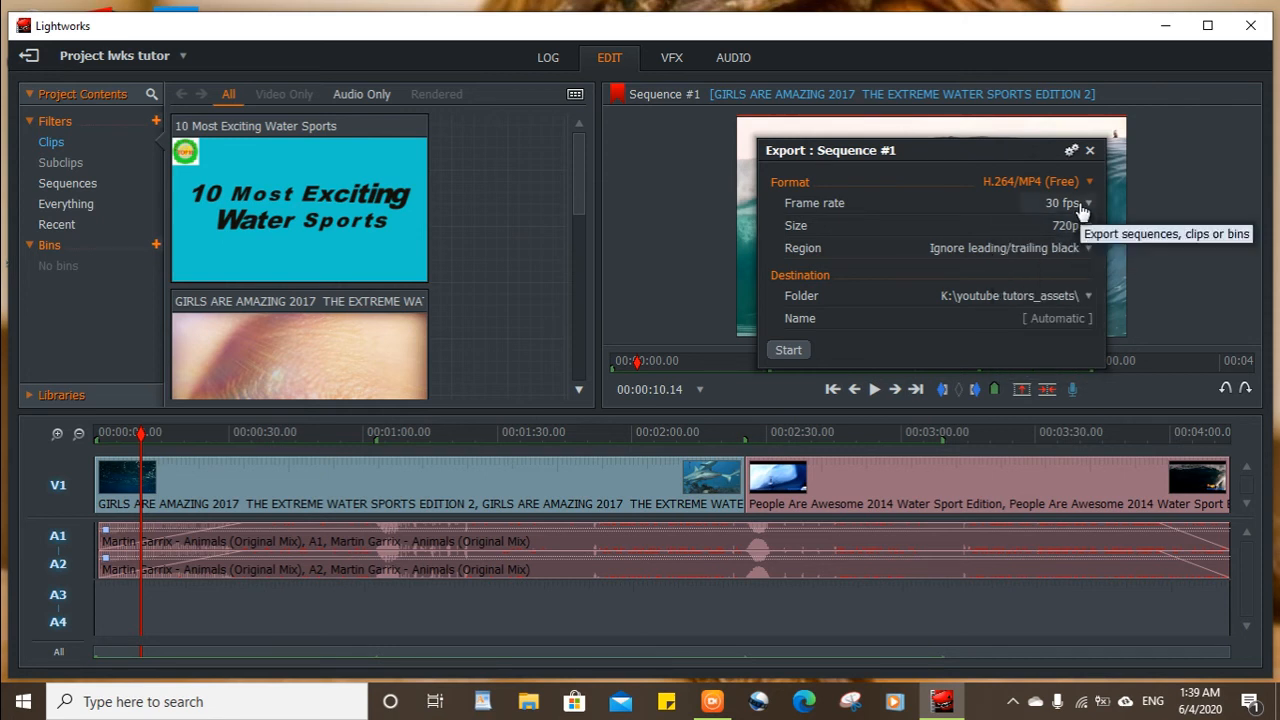
click(1082, 205)
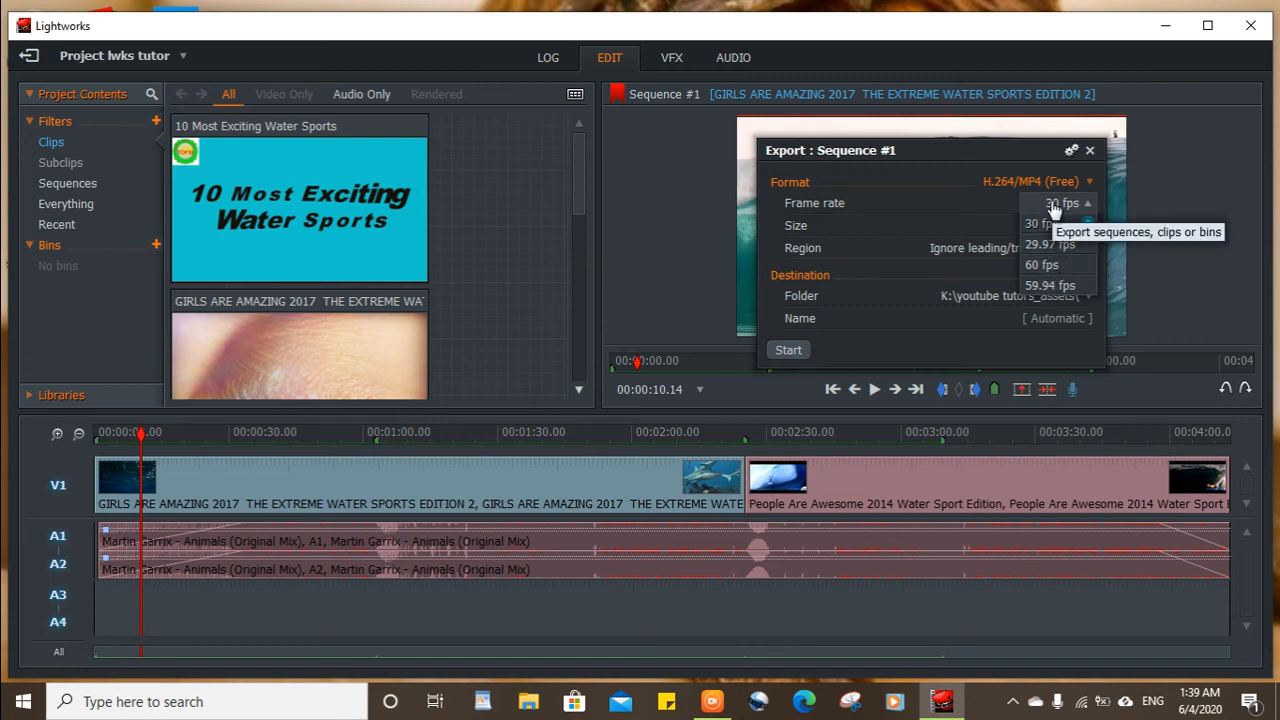
click(1055, 207)
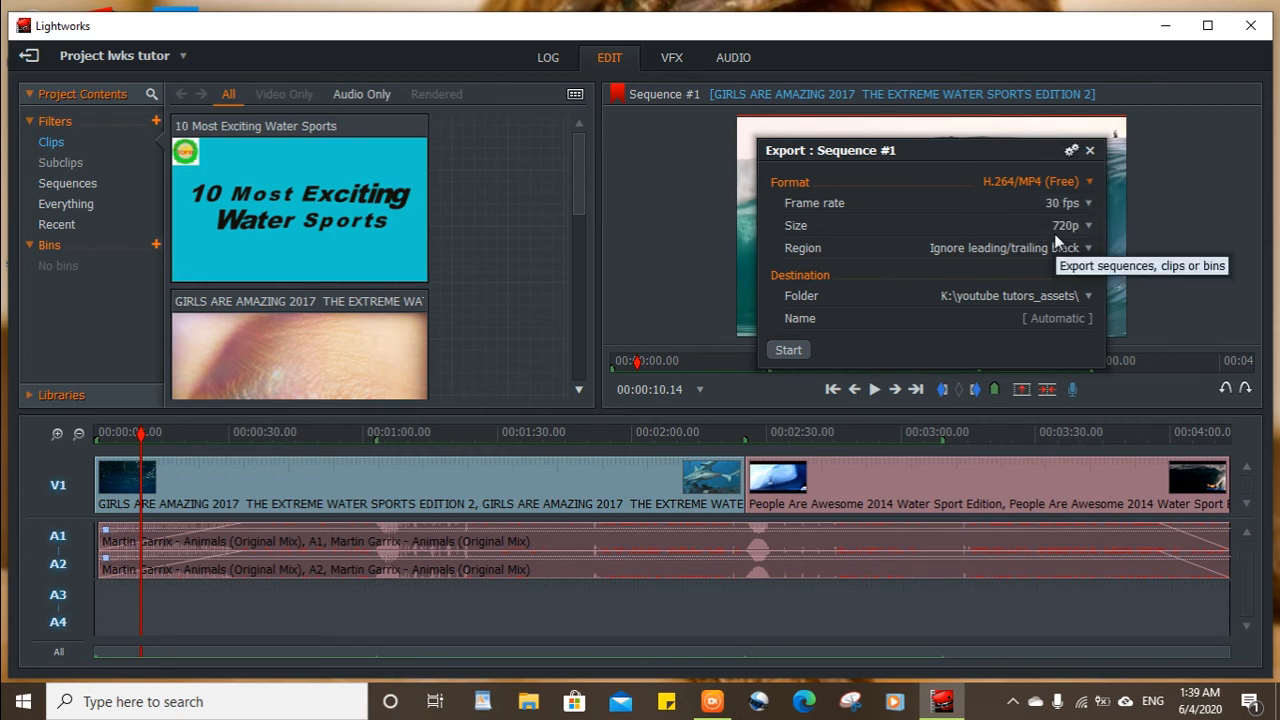
click(1073, 184)
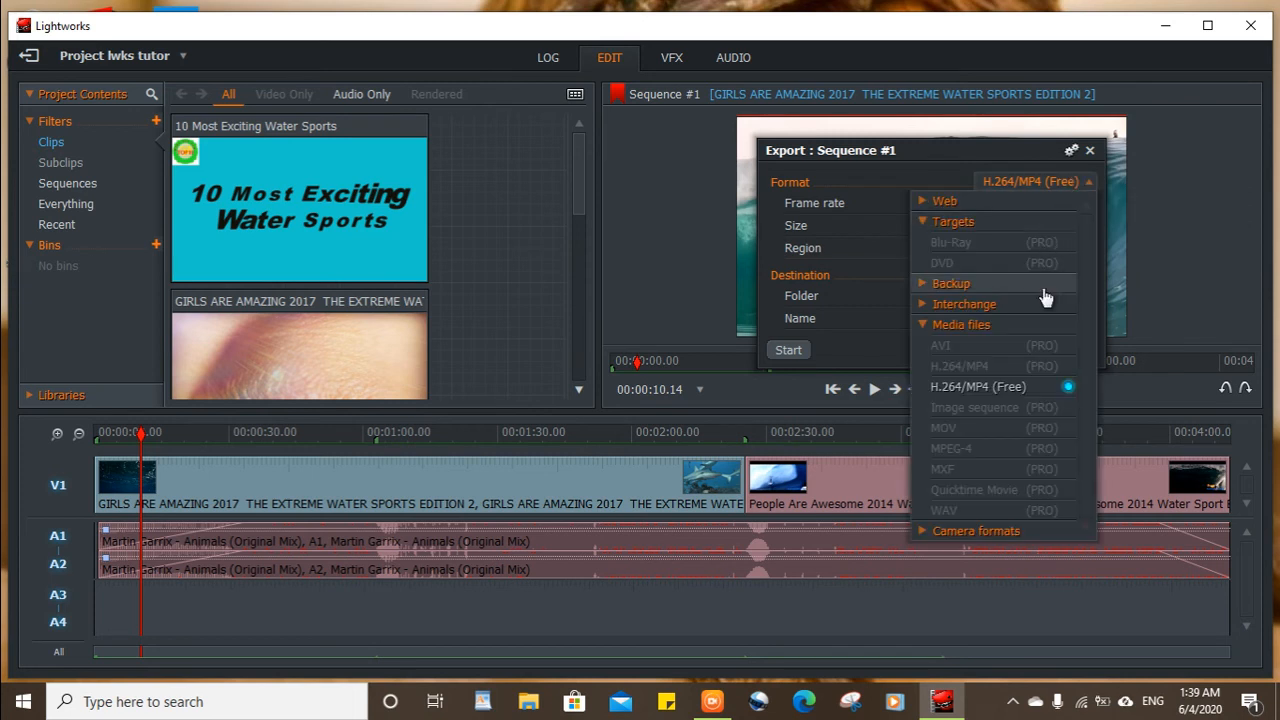
click(1024, 397)
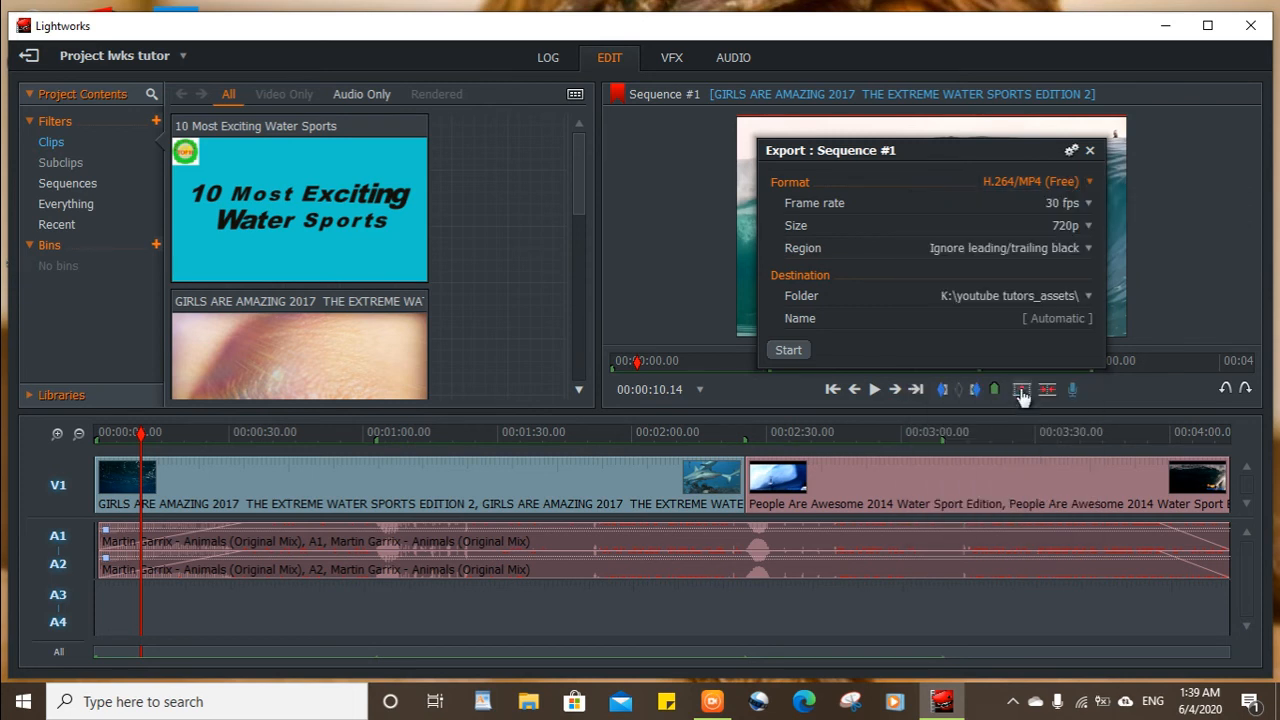
Choose the youtube tutors_assets folder on drive K: as the export destination.
click(1081, 300)
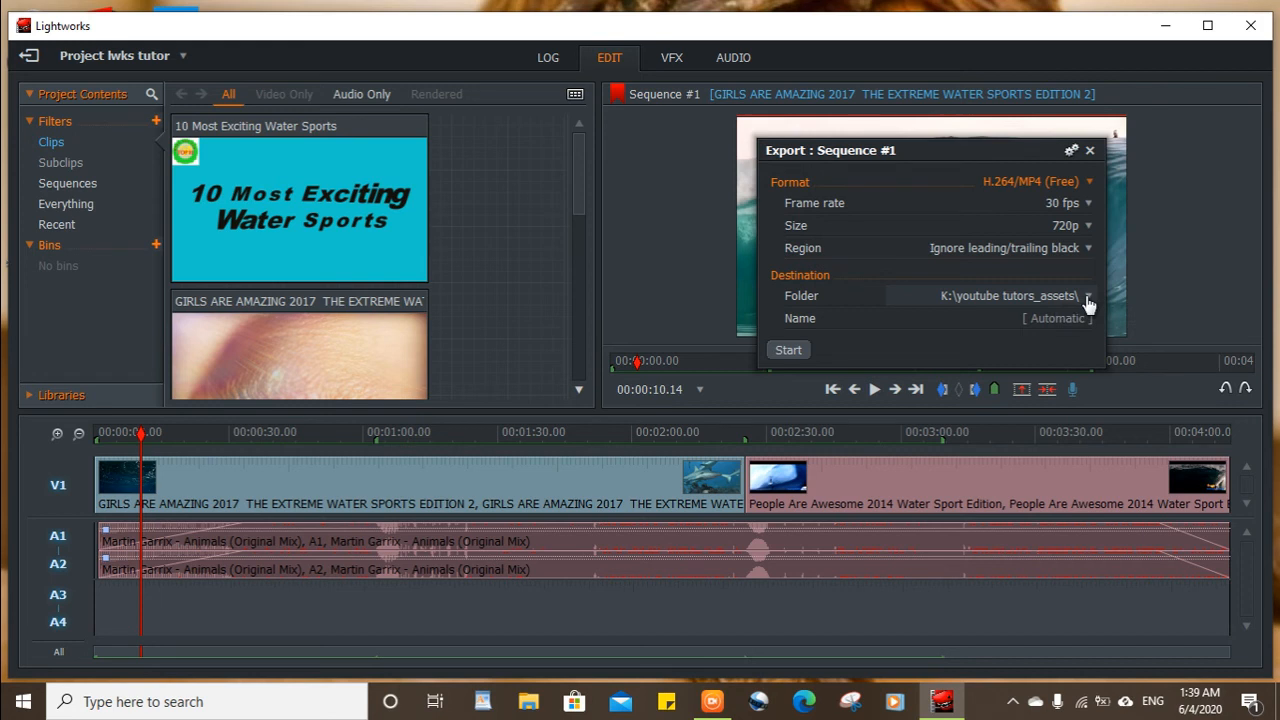
click(1088, 300)
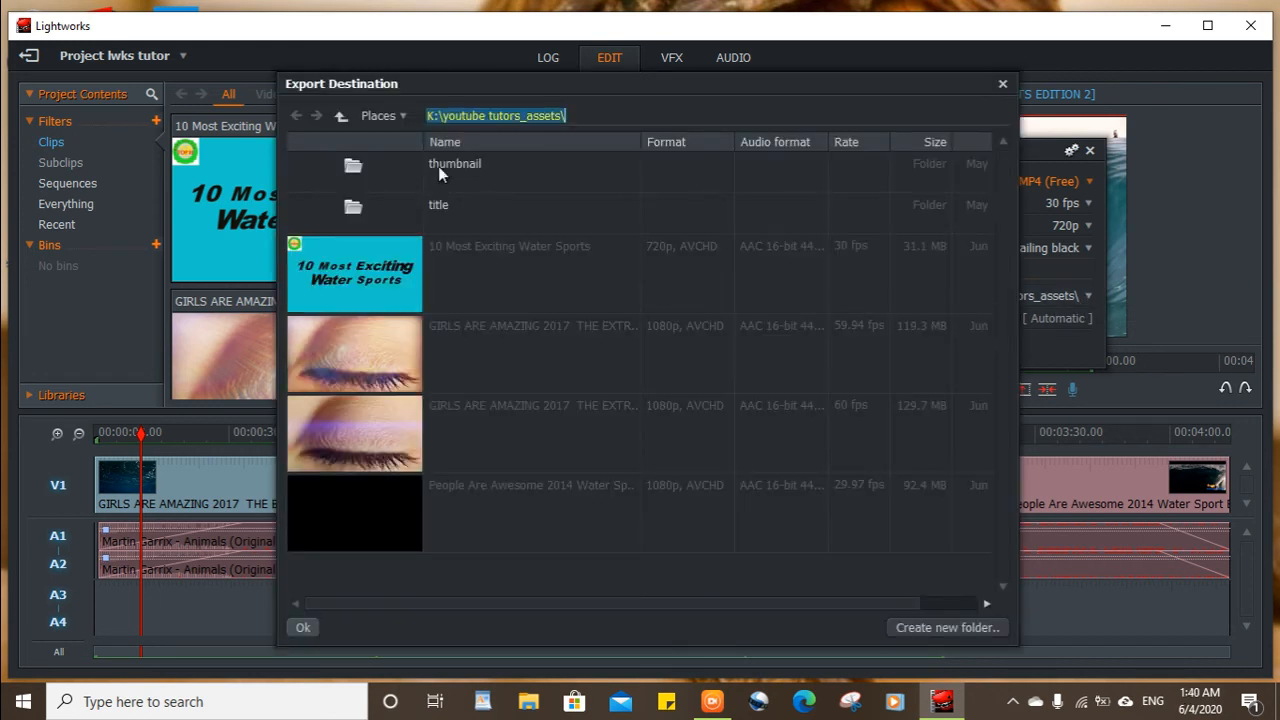
click(341, 116)
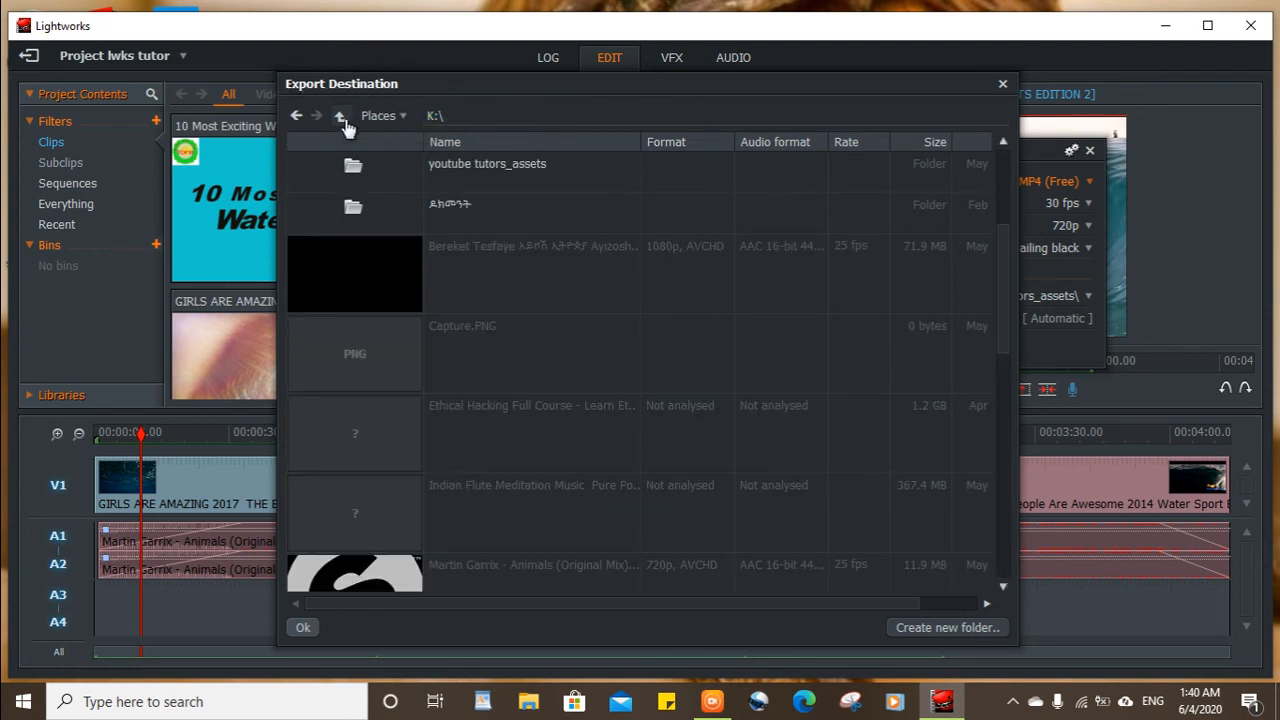
scroll(397, 225, up, 3)
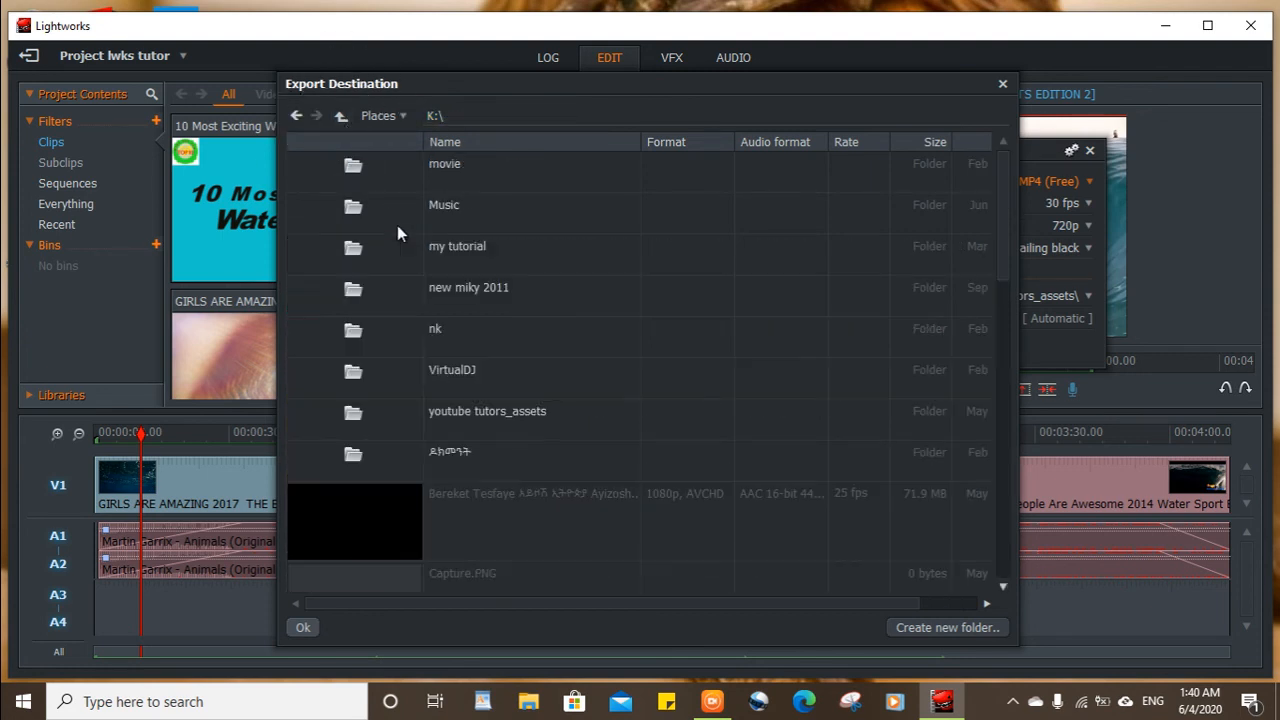
click(378, 116)
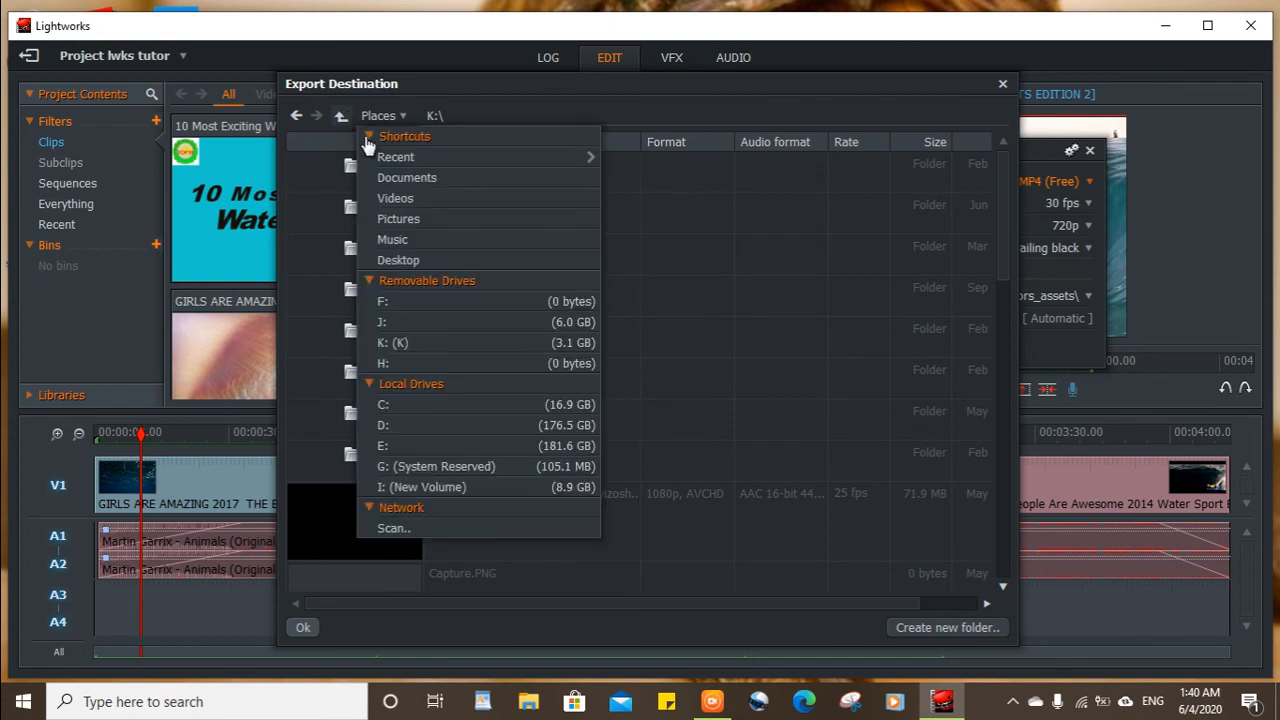
click(479, 346)
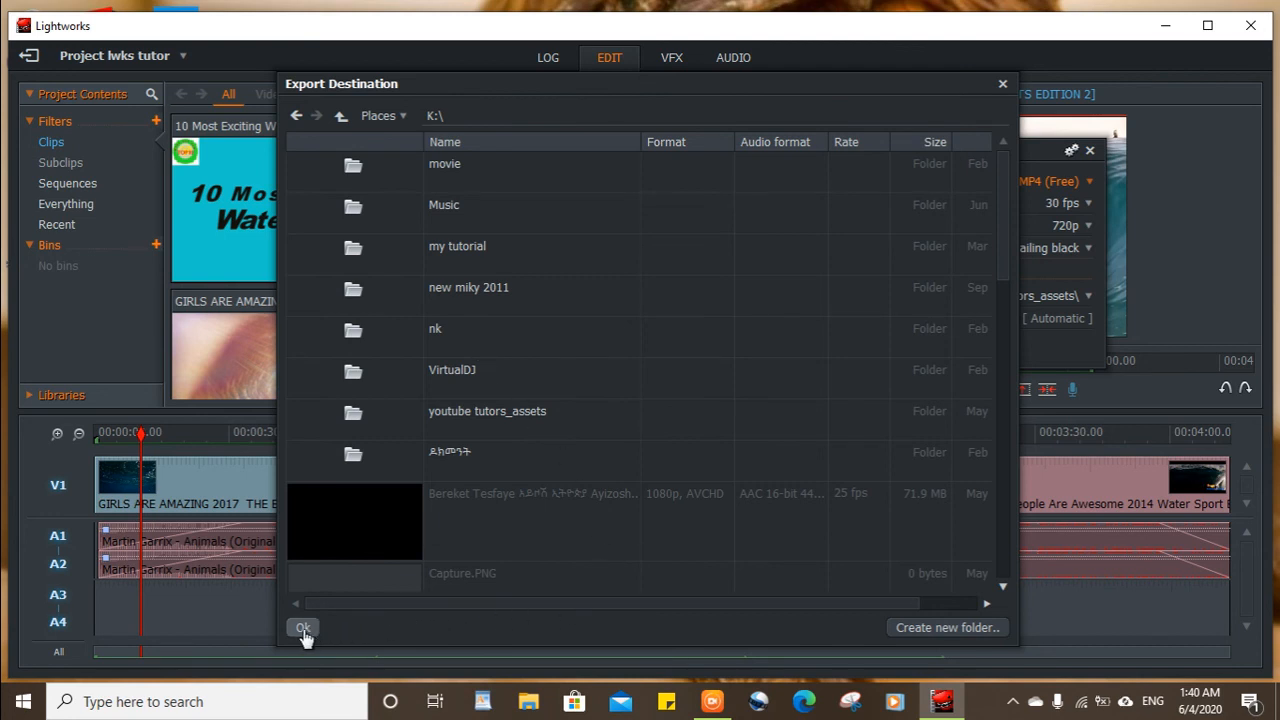
click(559, 413)
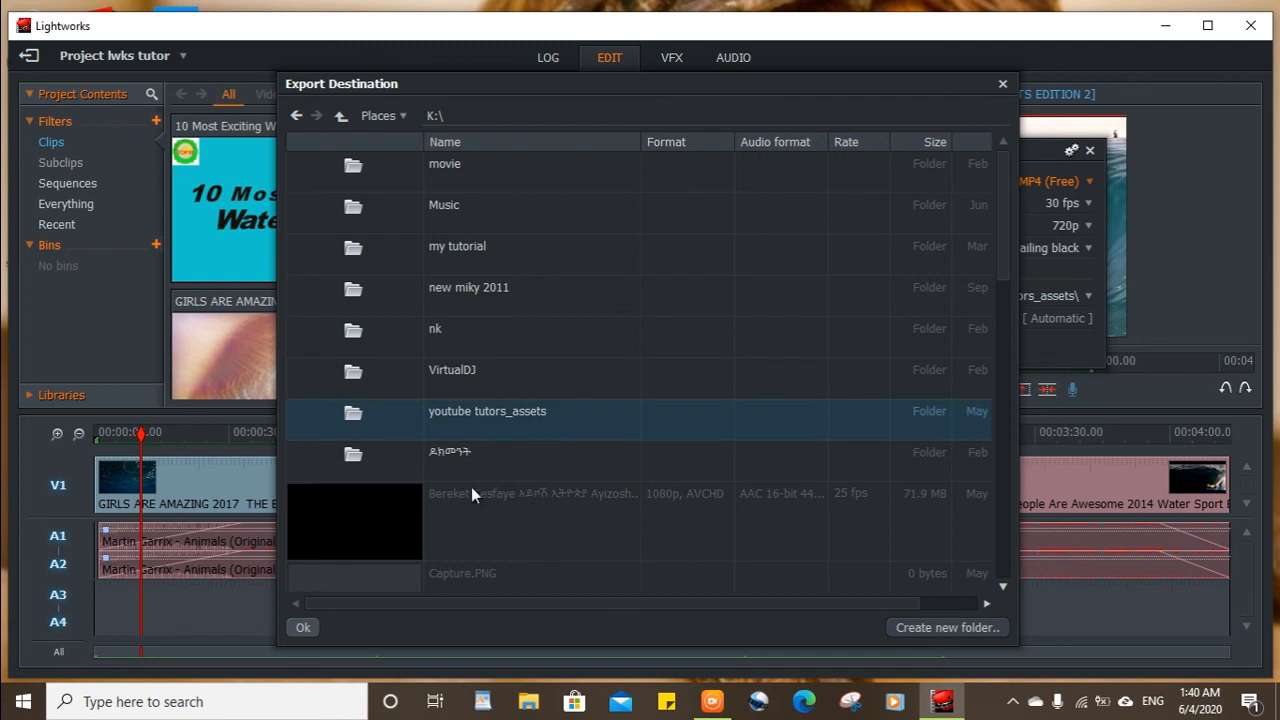
click(534, 412)
click(308, 628)
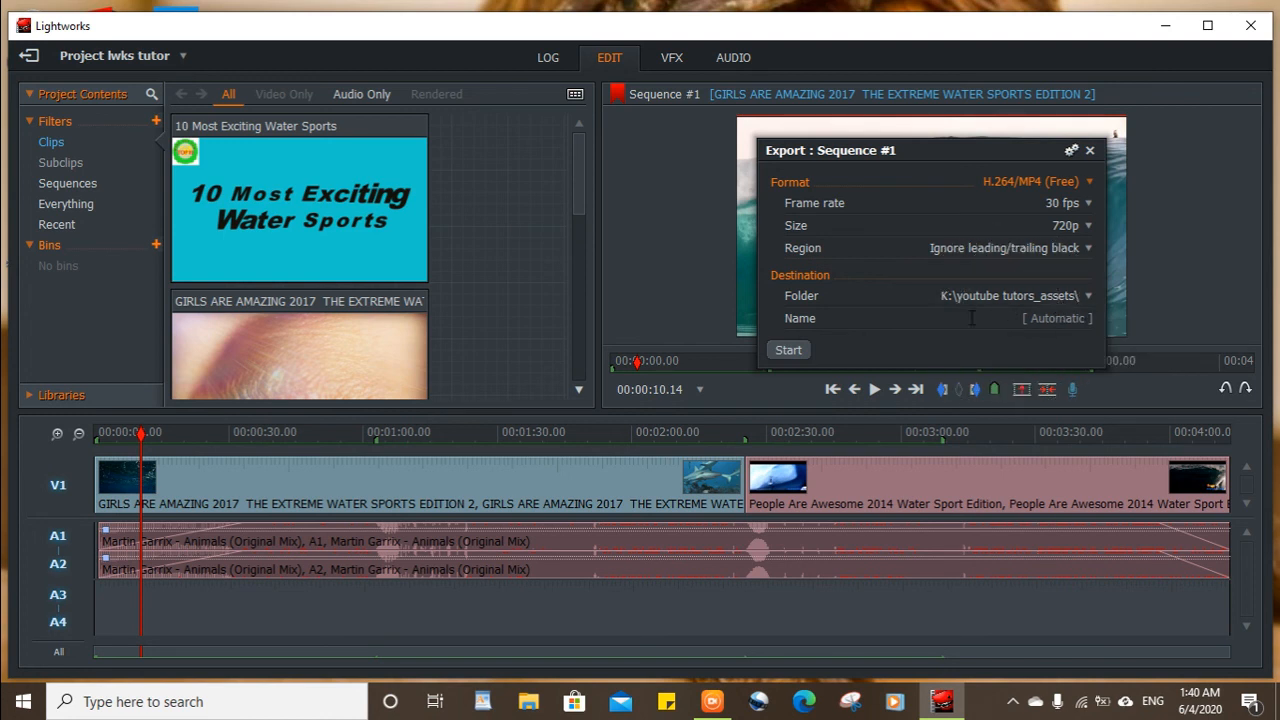
Name the export "lwrs tutor" and start exporting the sequence.
click(1079, 318)
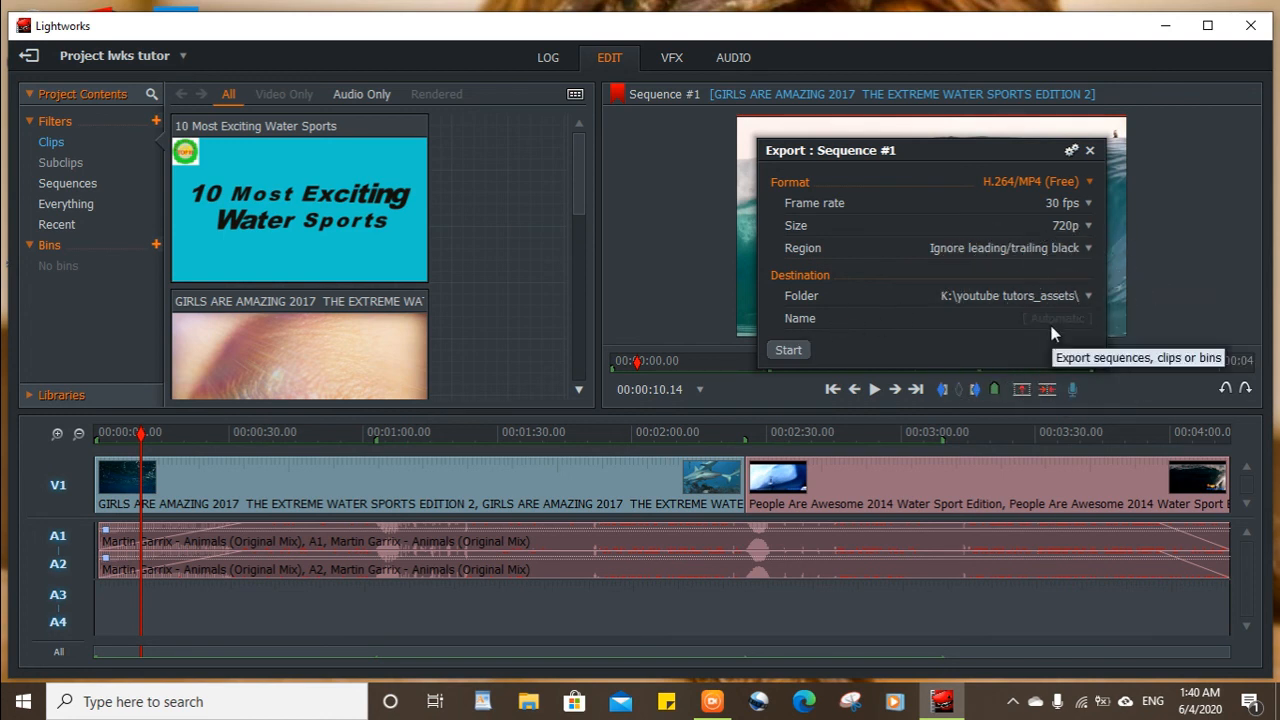
text(lwrs tuto)
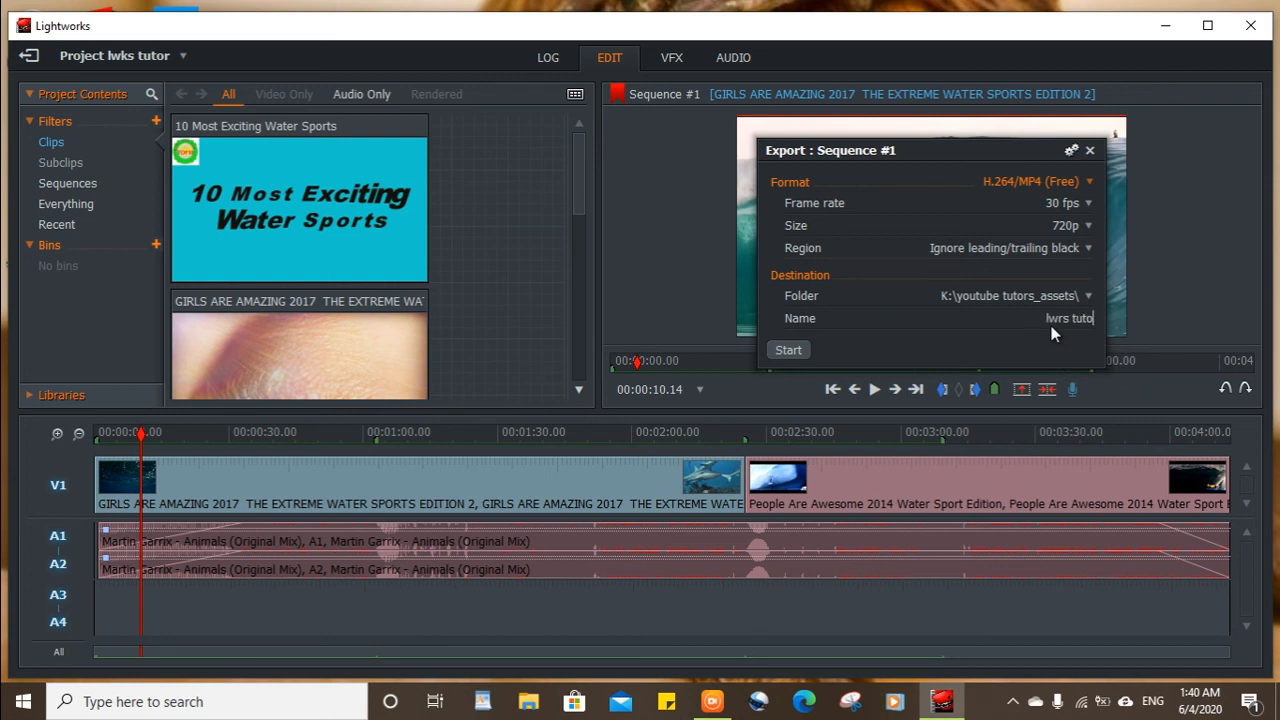
text(r)
click(789, 350)
click(789, 350)
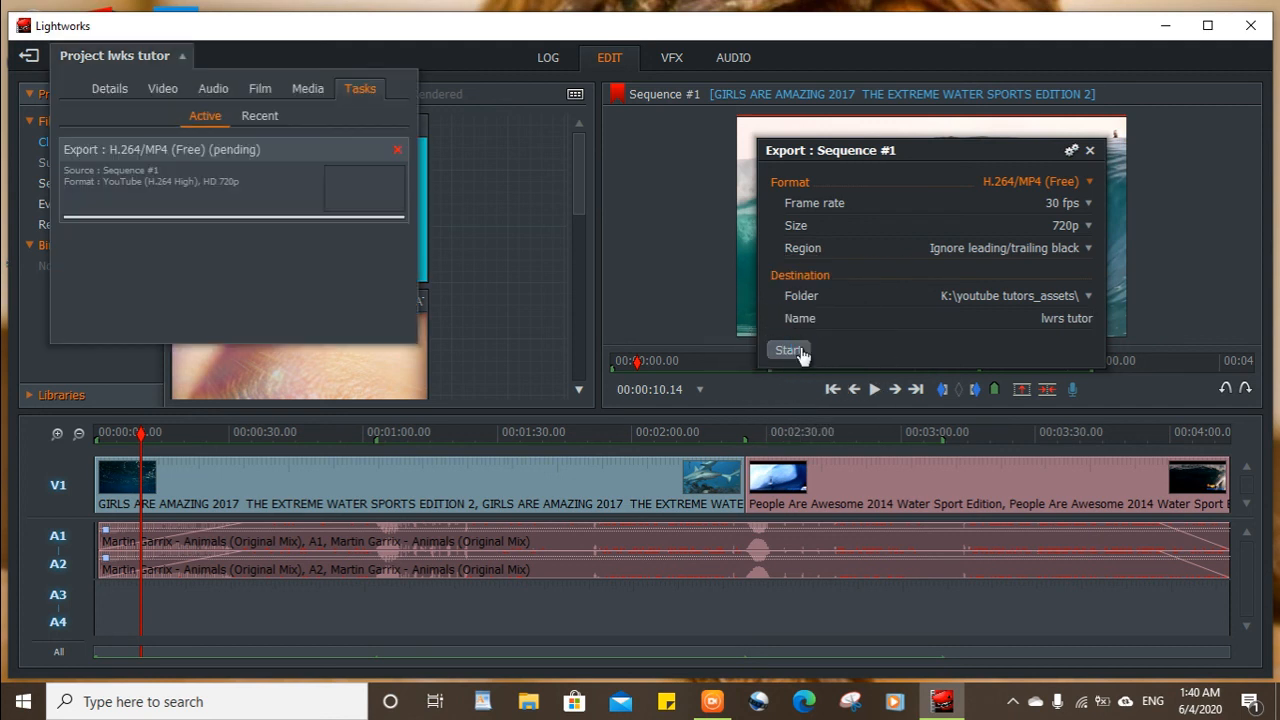